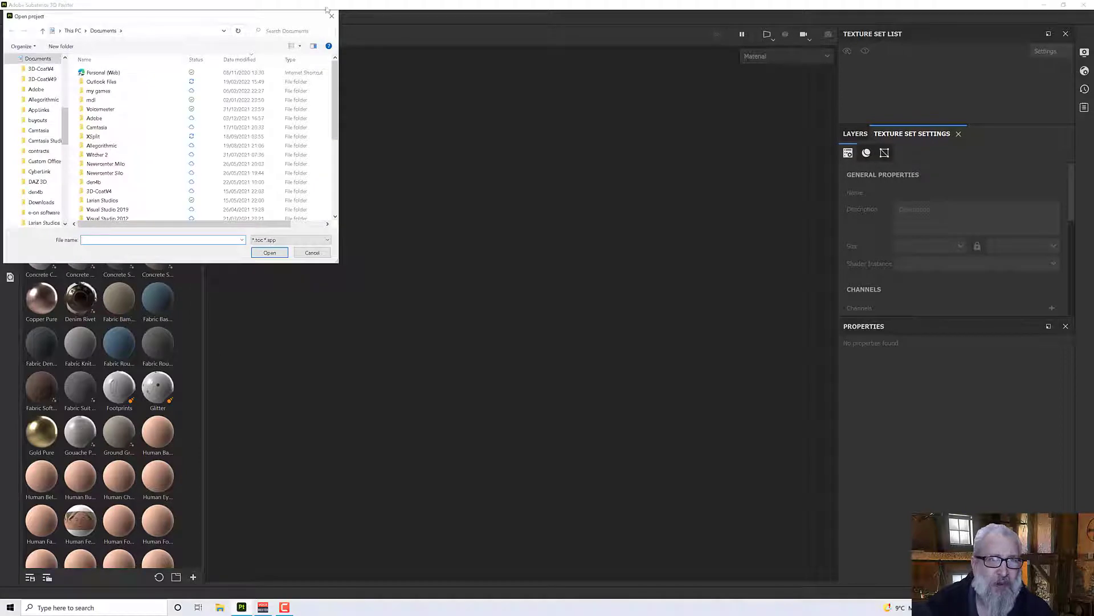
Create a new project from terrain.obj with the JohnsBase template and a document resolution of 4096.
click(332, 16)
click(11, 17)
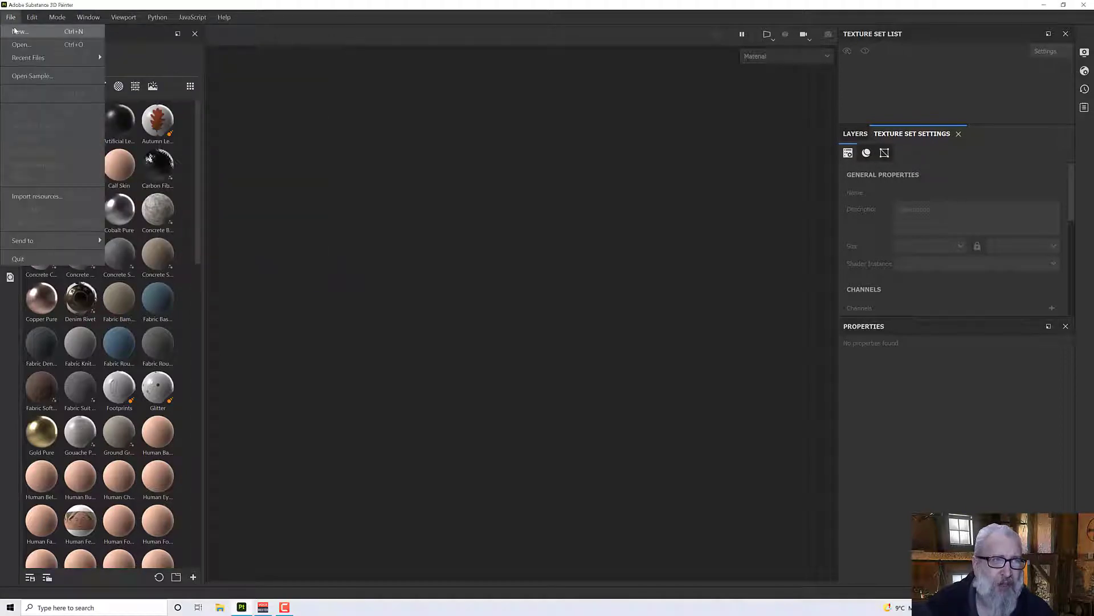
click(20, 31)
click(652, 174)
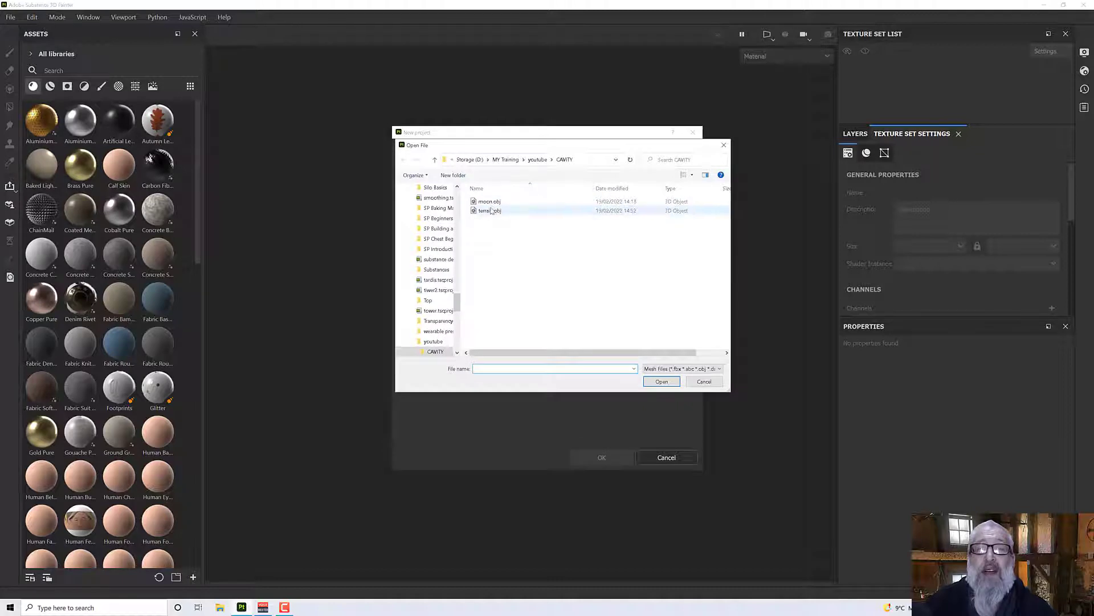
double_click(490, 211)
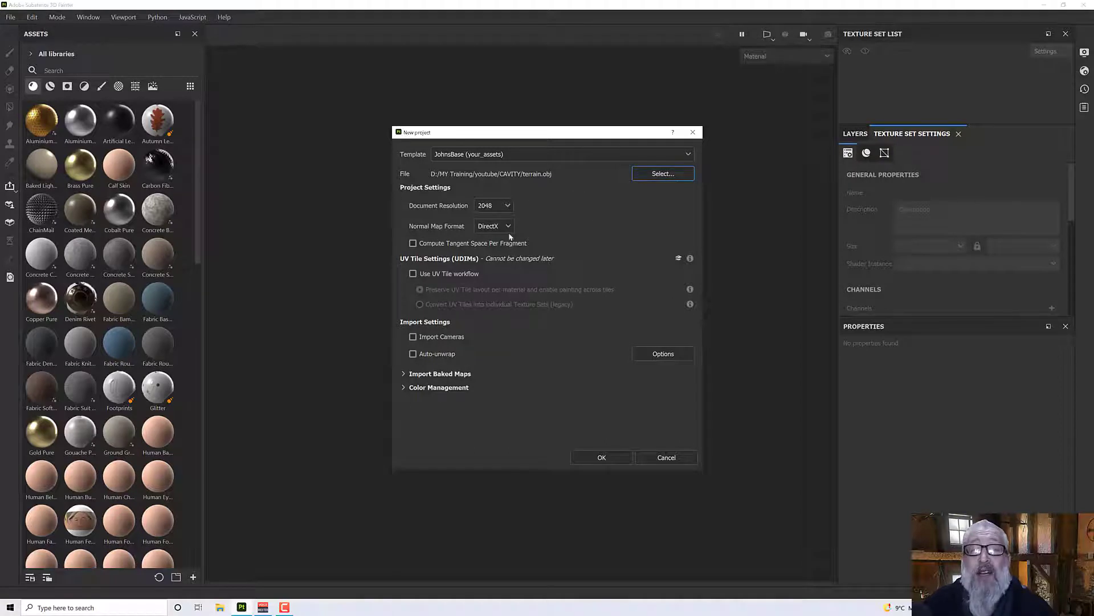
click(501, 207)
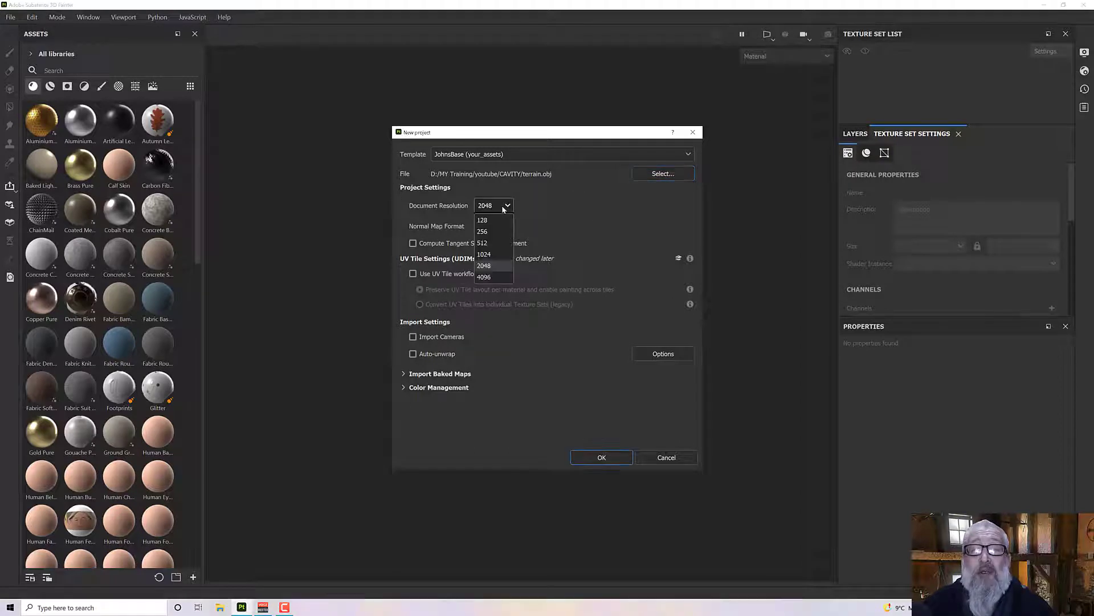
click(496, 277)
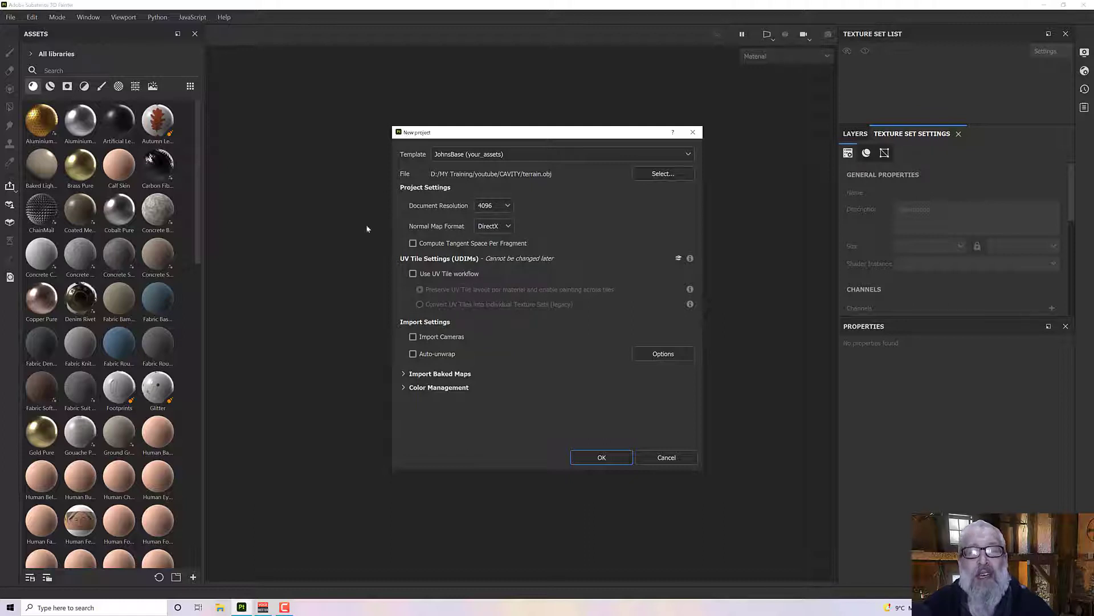
click(603, 457)
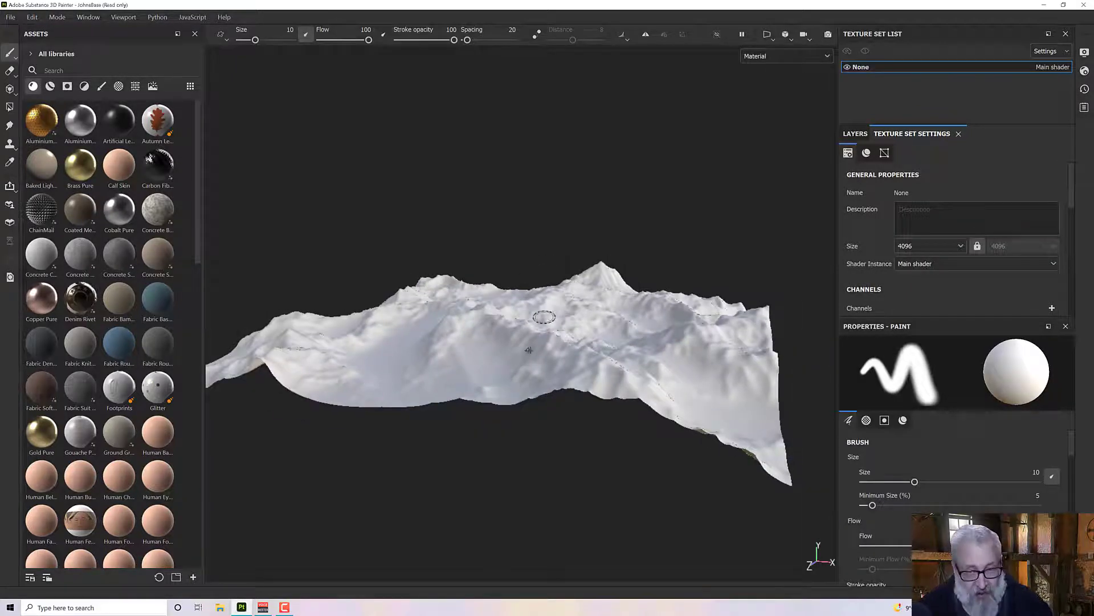
Bake the terrain's normal, world space normal, ambient occlusion, curvature, position and thickness mesh maps at 2048, leaving out the ID map.
alt+drag(550, 317, 368, 320)
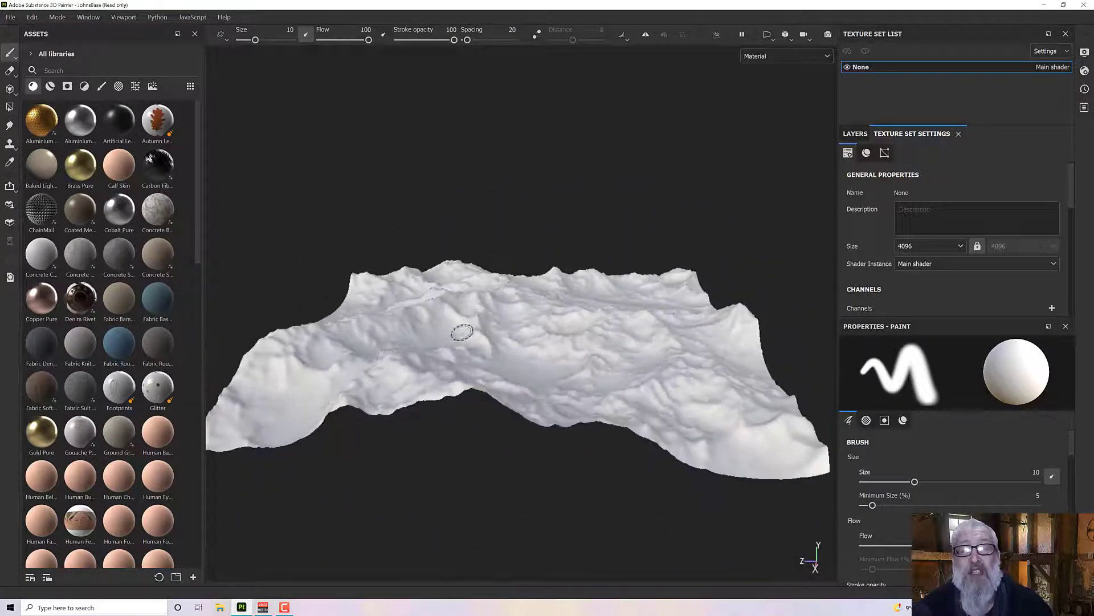
scroll(473, 335, up, 3)
alt+drag(476, 337, 687, 367)
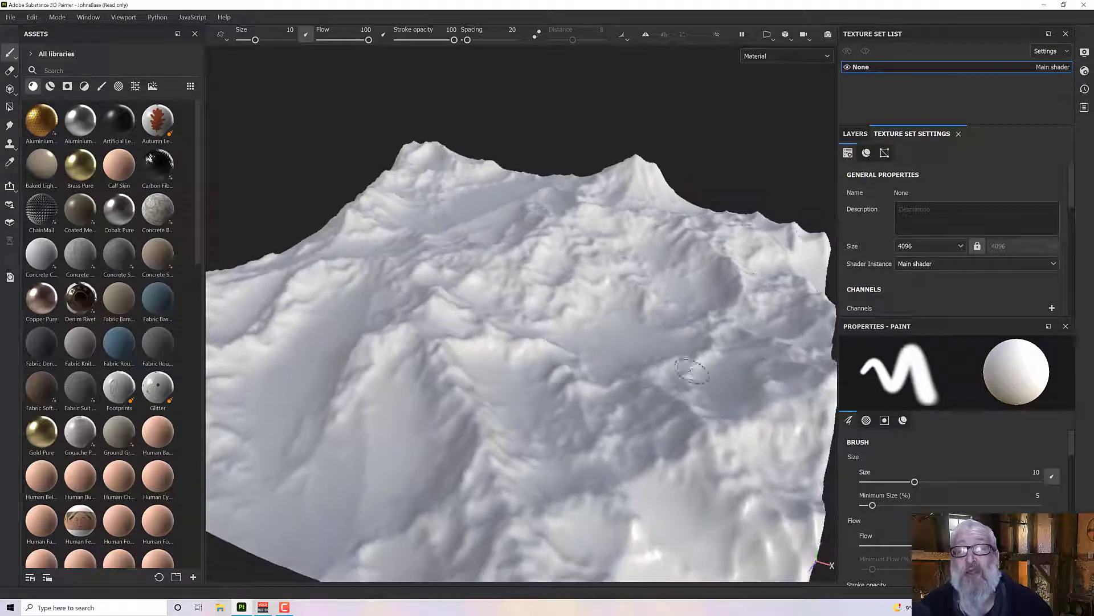
alt+right_drag(661, 369, 643, 356)
alt+drag(643, 355, 620, 348)
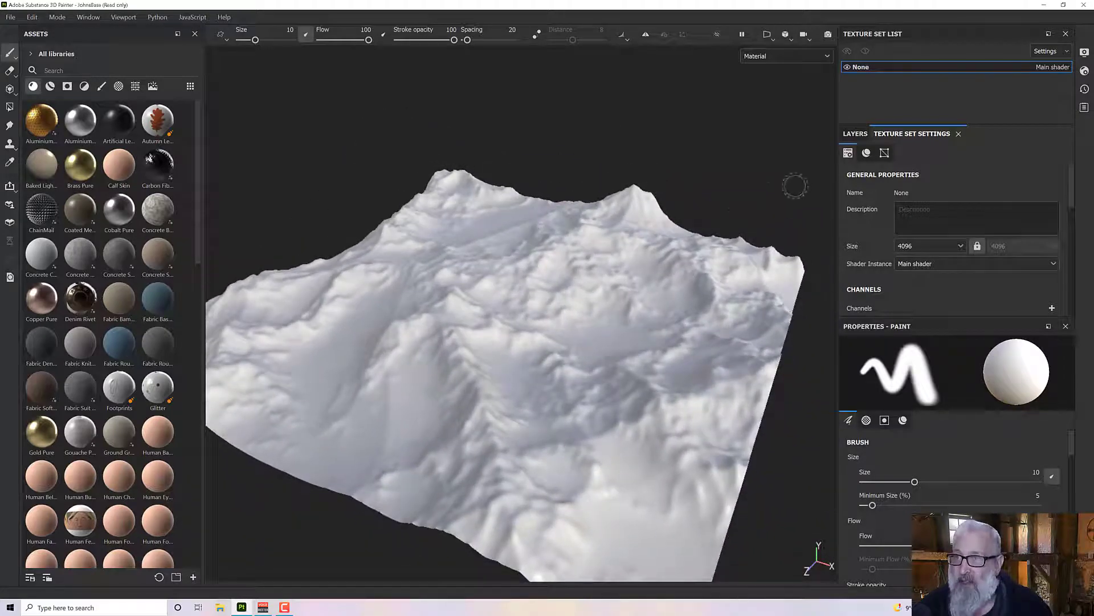
click(885, 154)
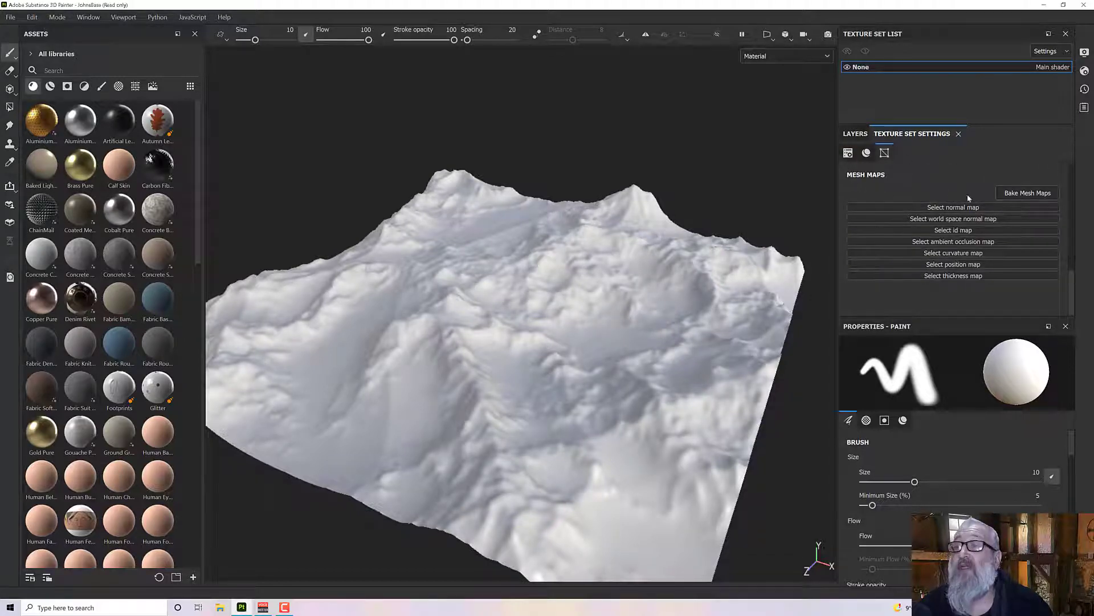
click(1013, 194)
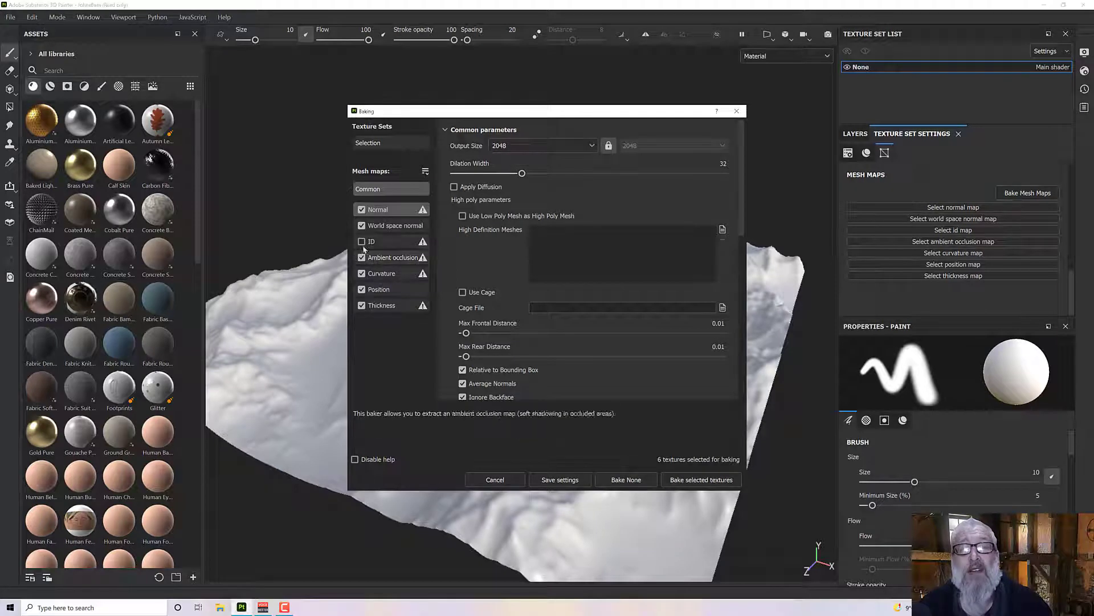
click(385, 257)
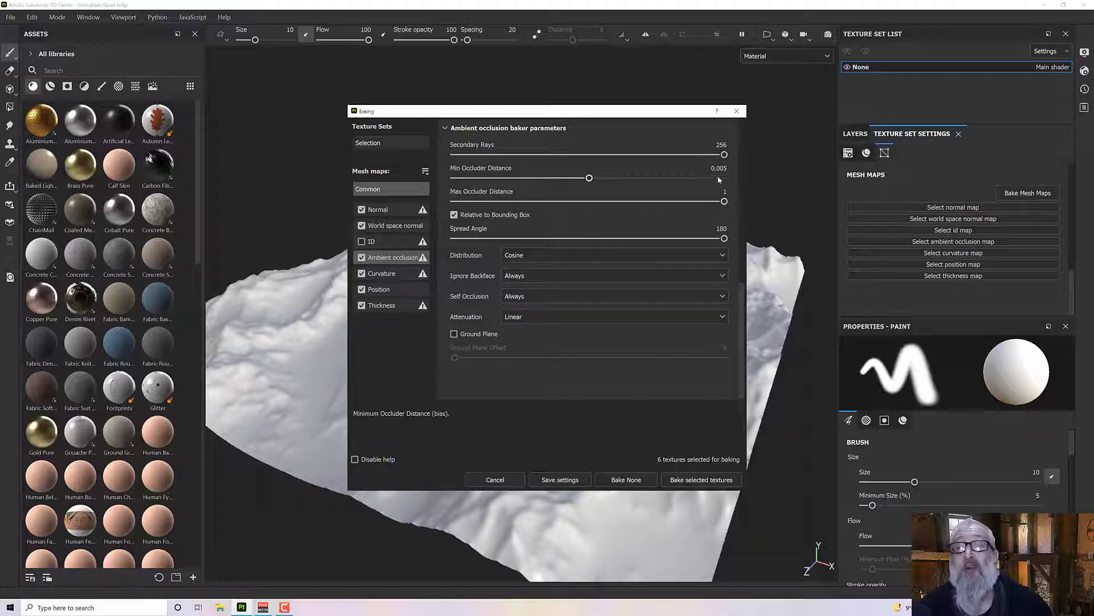
click(393, 277)
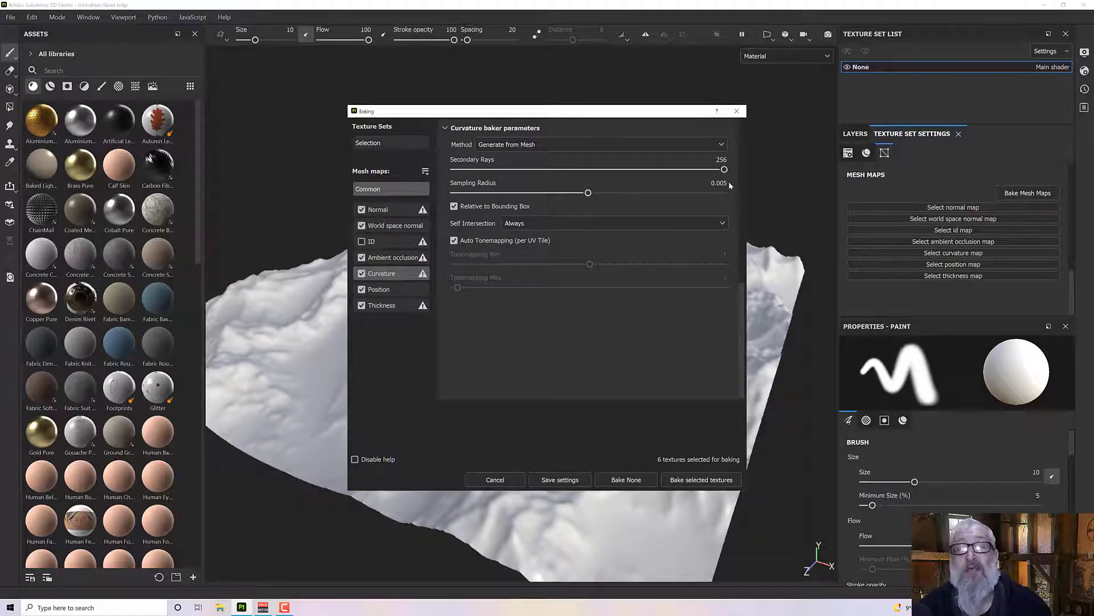
click(685, 481)
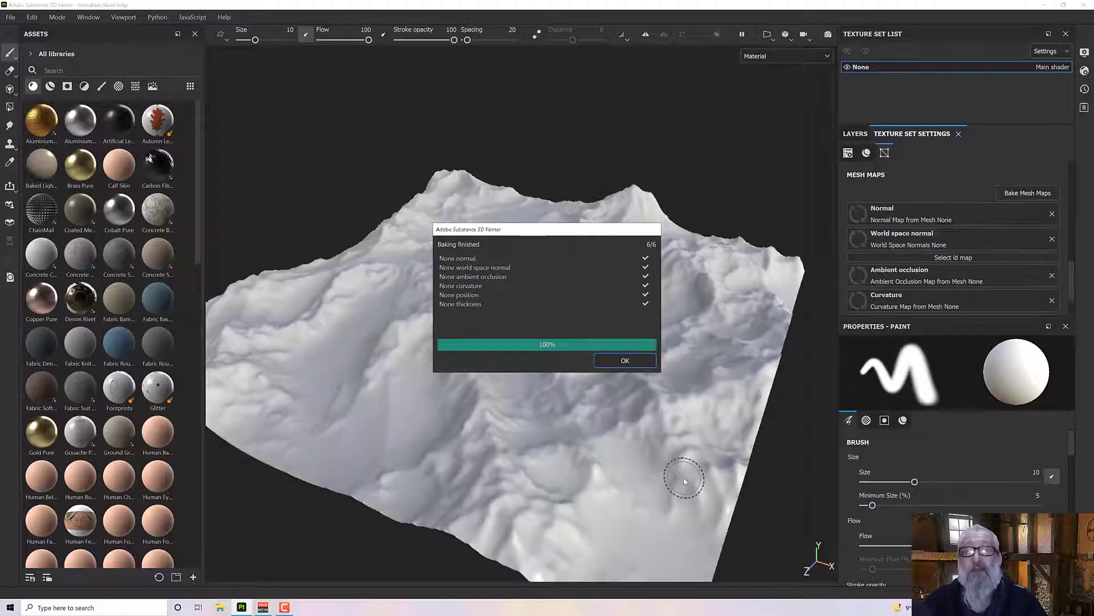
click(615, 361)
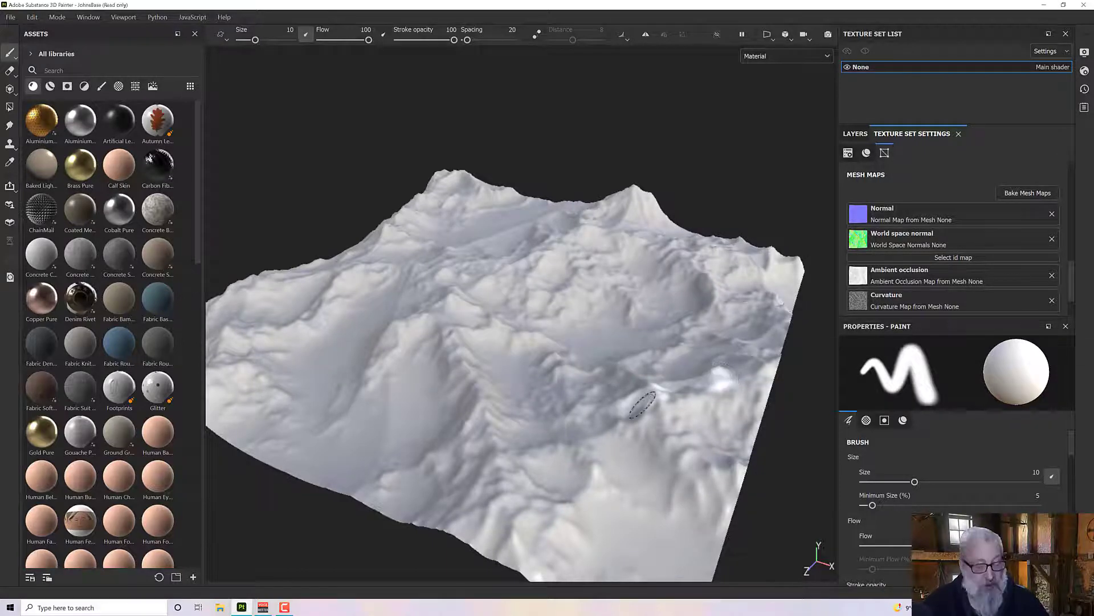
Delete the default Layer 1 from the terrain's layer stack.
mouse_move(642, 405)
alt+mouse_down()
mouse_move(593, 359)
mouse_move(661, 351)
alt+mouse_up()
click(855, 133)
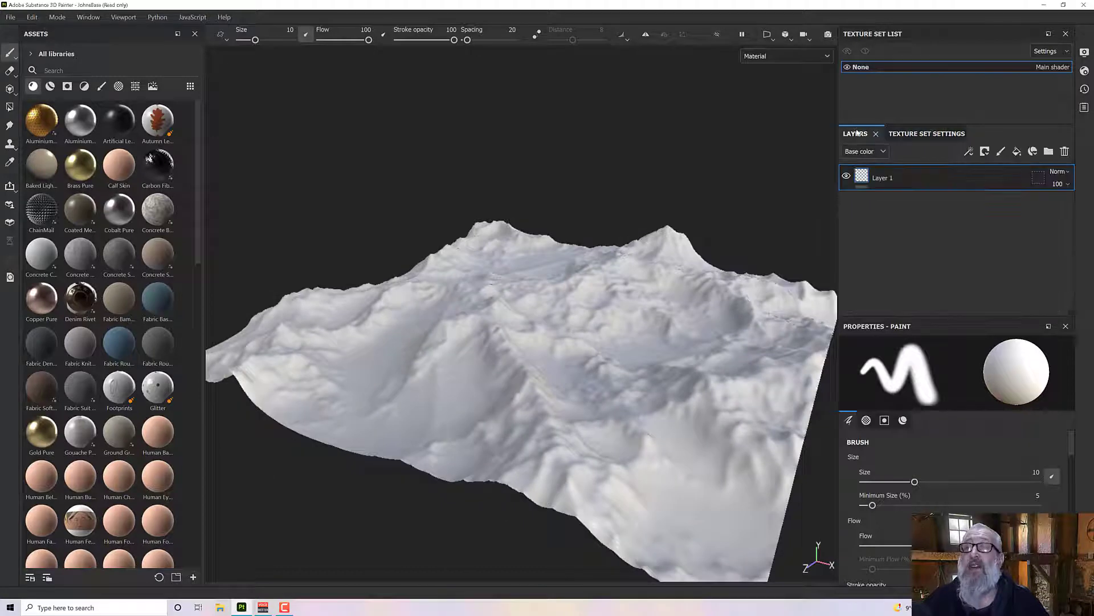
click(1066, 152)
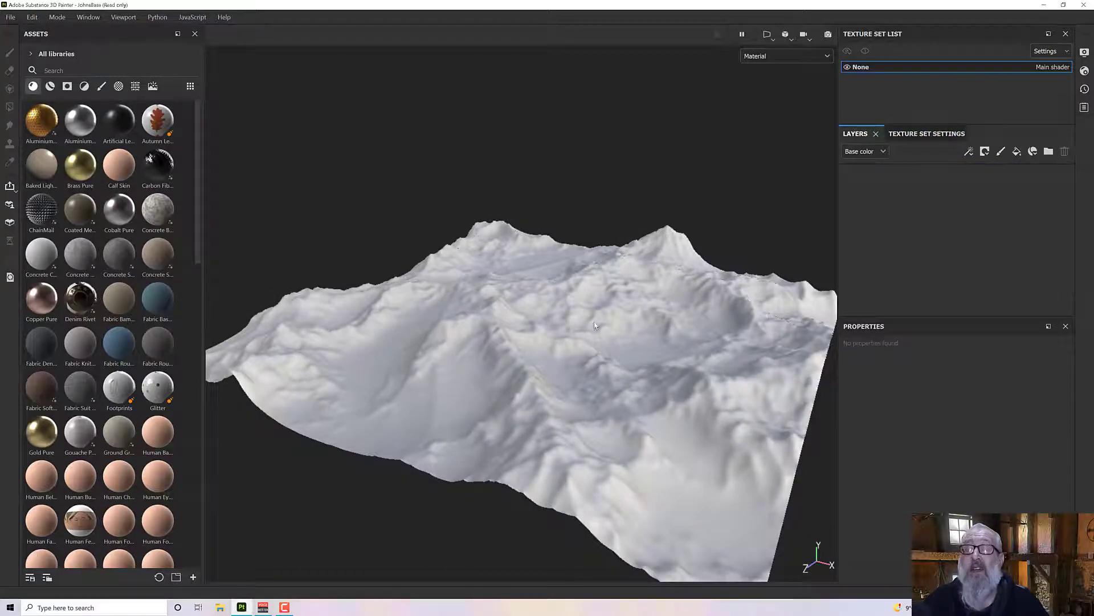
Add two fill layers to the empty layer stack.
alt+drag(597, 326, 587, 344)
alt+middle_drag(556, 322, 529, 297)
mouse_move(529, 297)
alt+mouse_down()
mouse_move(516, 303)
mouse_move(515, 285)
alt+mouse_up()
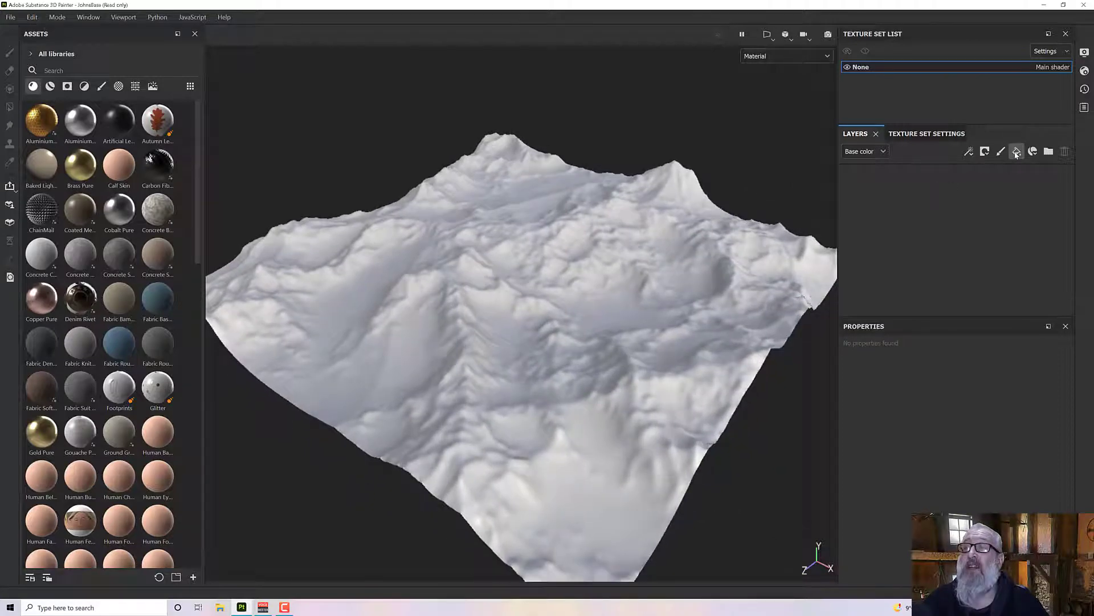
click(1016, 151)
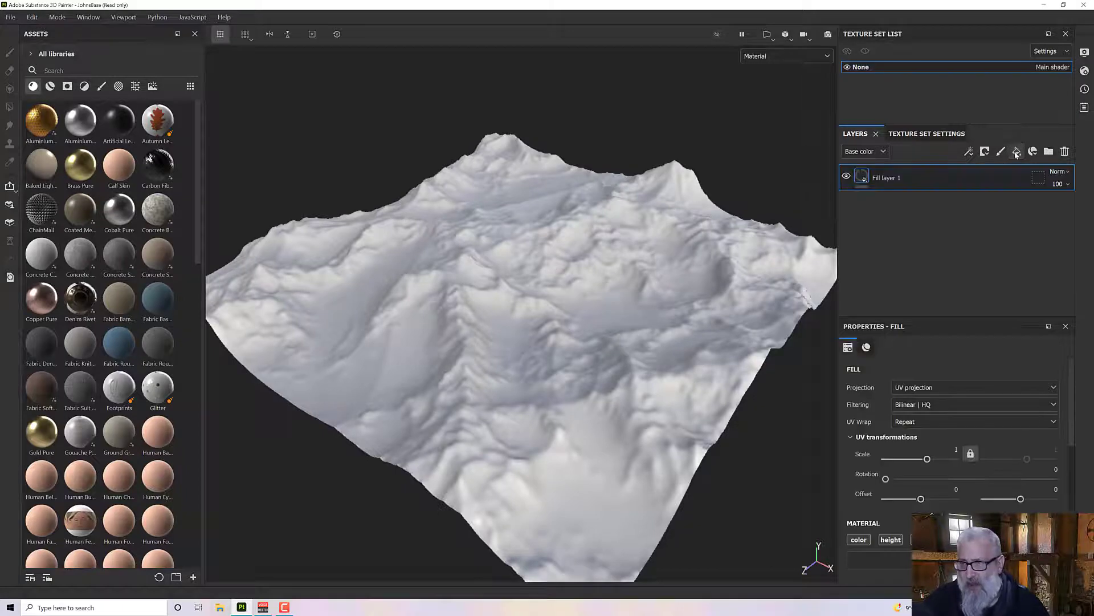
click(1016, 151)
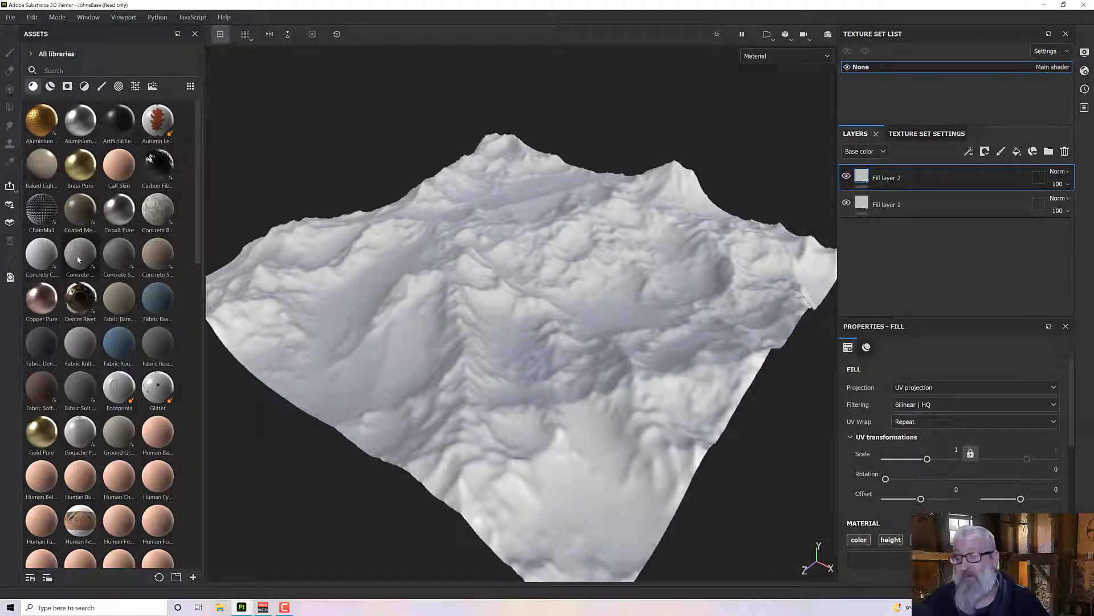
Apply the Concrete Dusty material to Fill layer 1, the lower of the two fill layers.
mouse_move(78, 259)
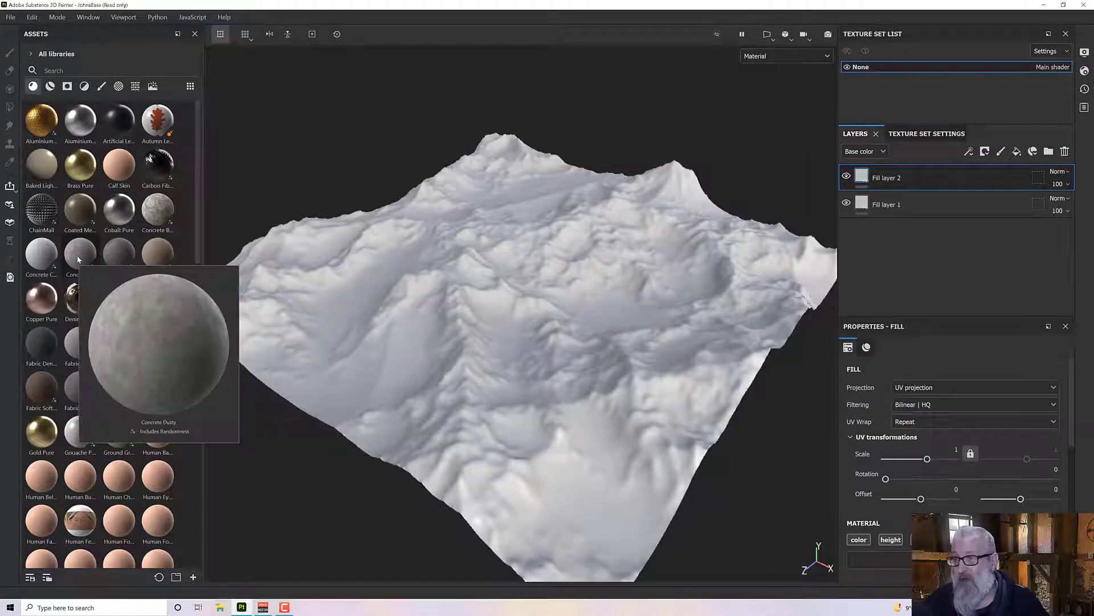
click(907, 199)
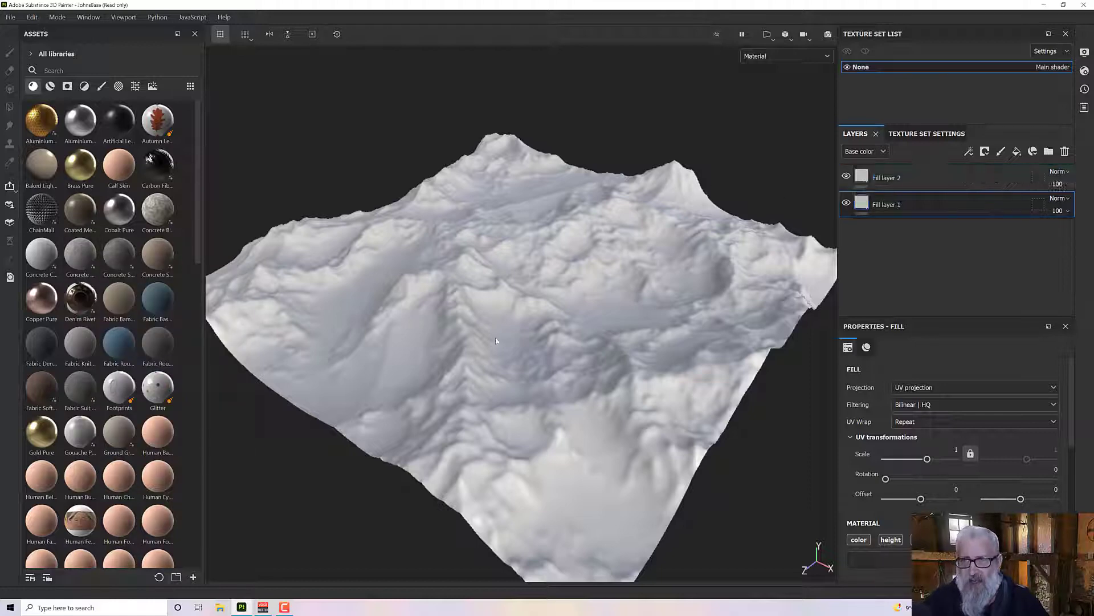
click(72, 256)
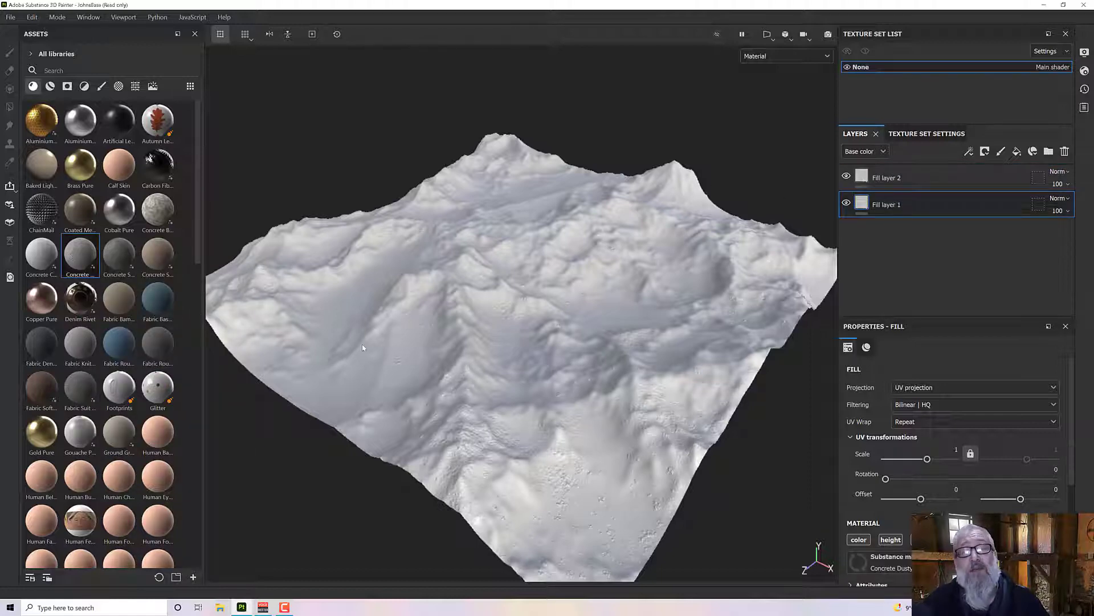
alt+drag(475, 338, 494, 324)
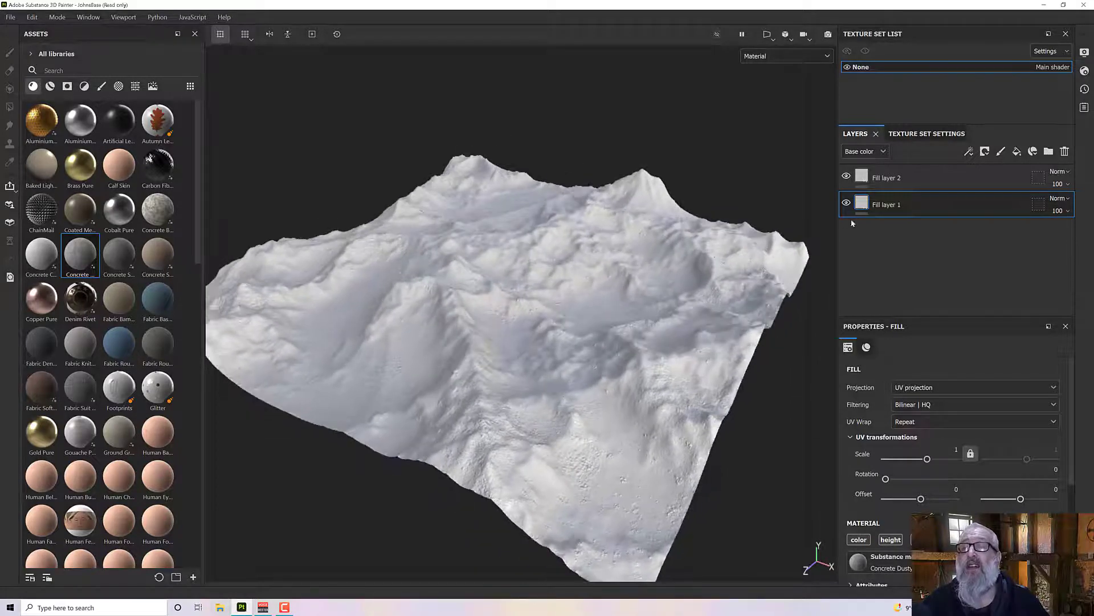
scroll(668, 308, up, 5)
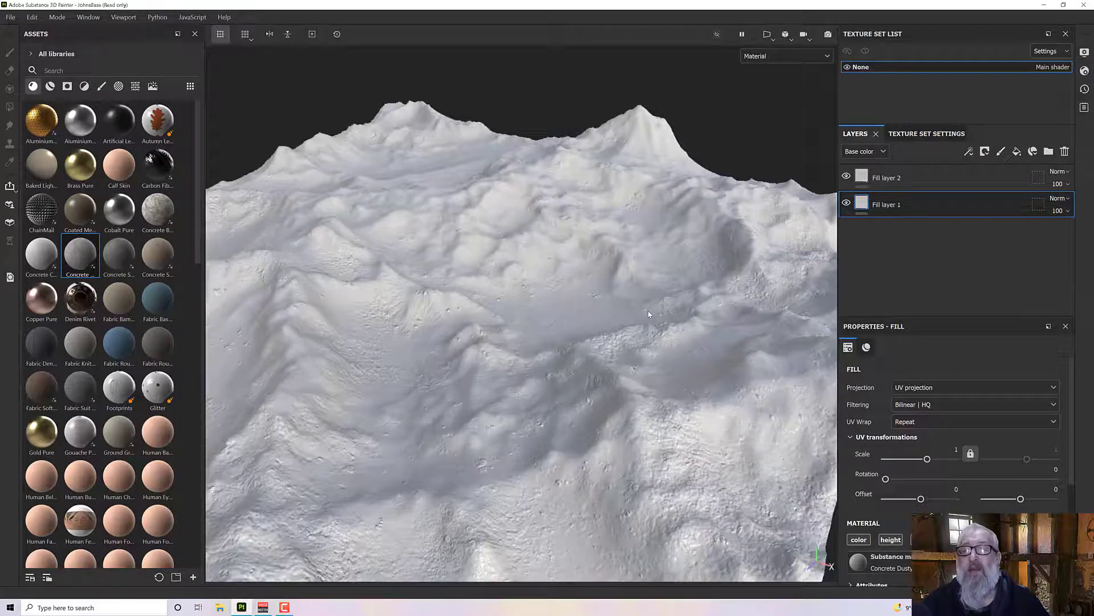
Apply the brown Concrete Smooth material to Fill layer 2 so it covers the terrain.
click(912, 179)
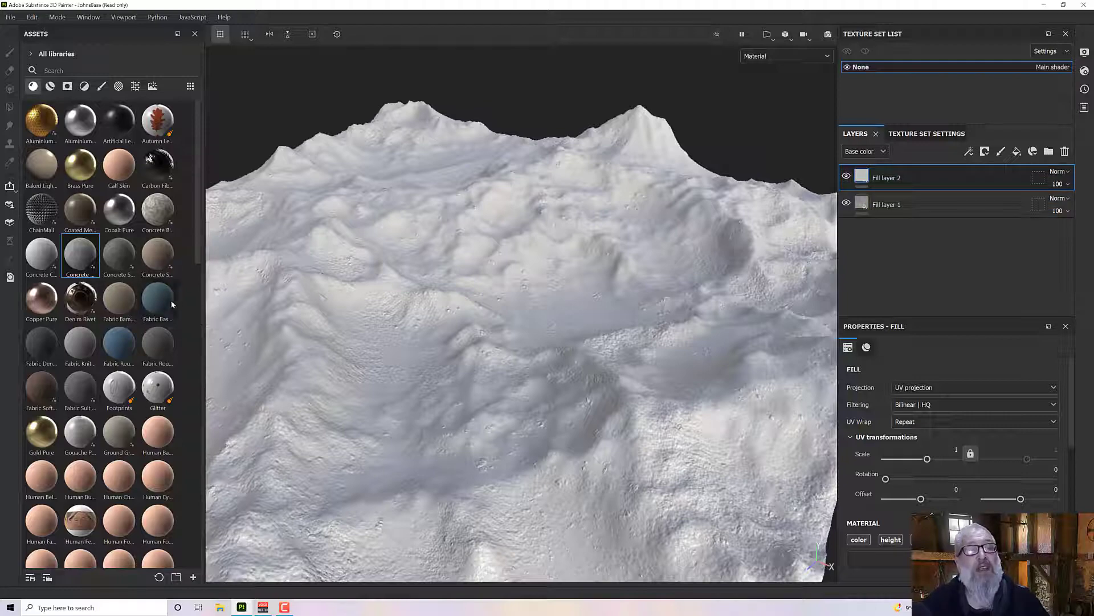
drag(160, 257, 497, 269)
scroll(440, 285, up, 3)
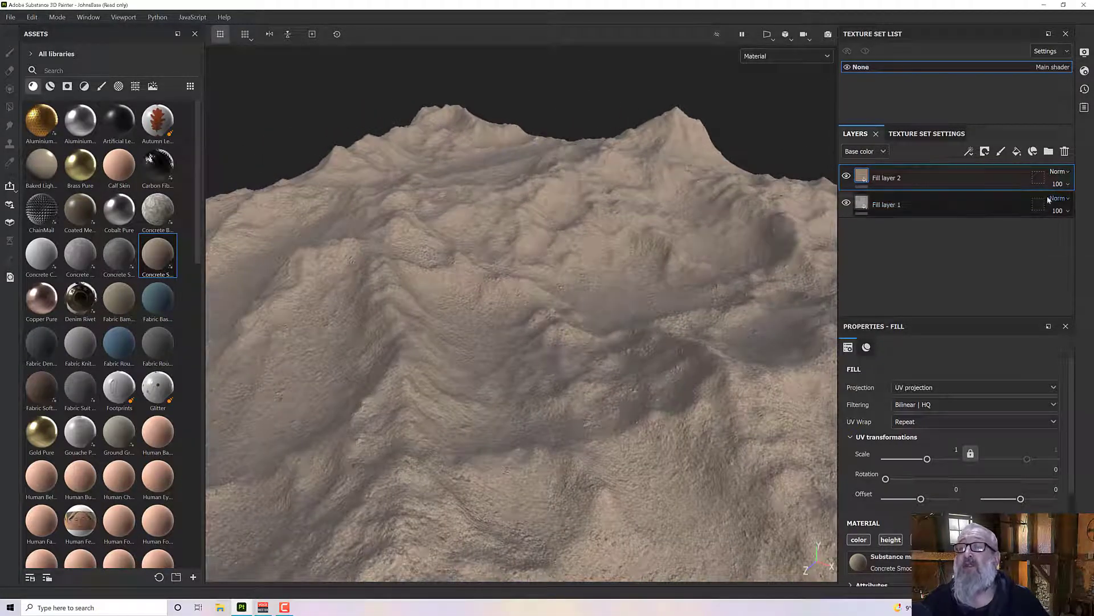
Set Fill layer 2's blending mode to Normal in the Height channel.
click(855, 152)
click(853, 177)
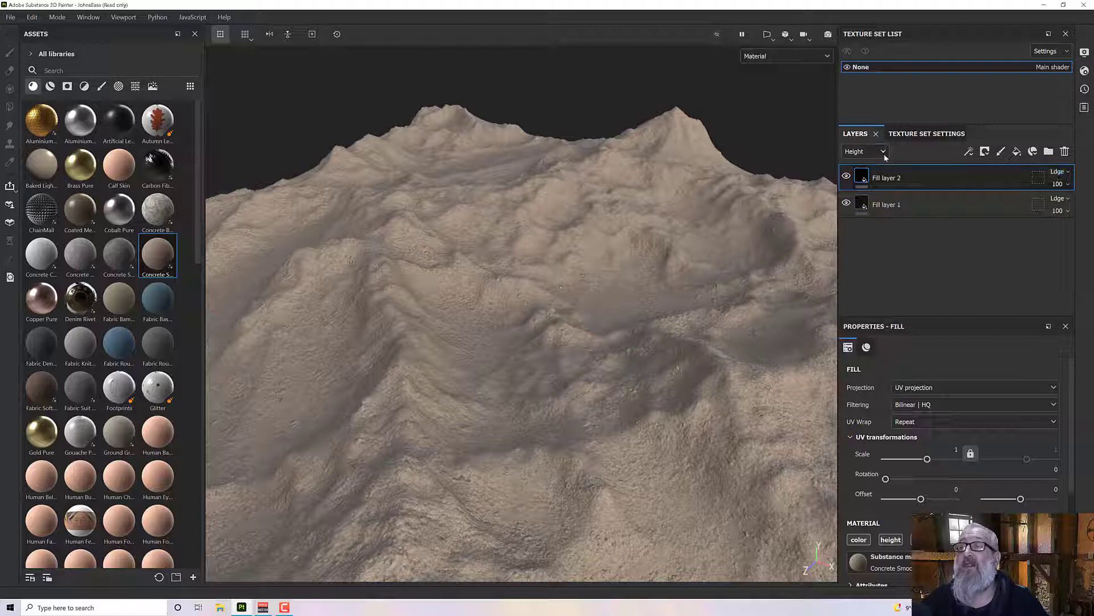
click(1058, 172)
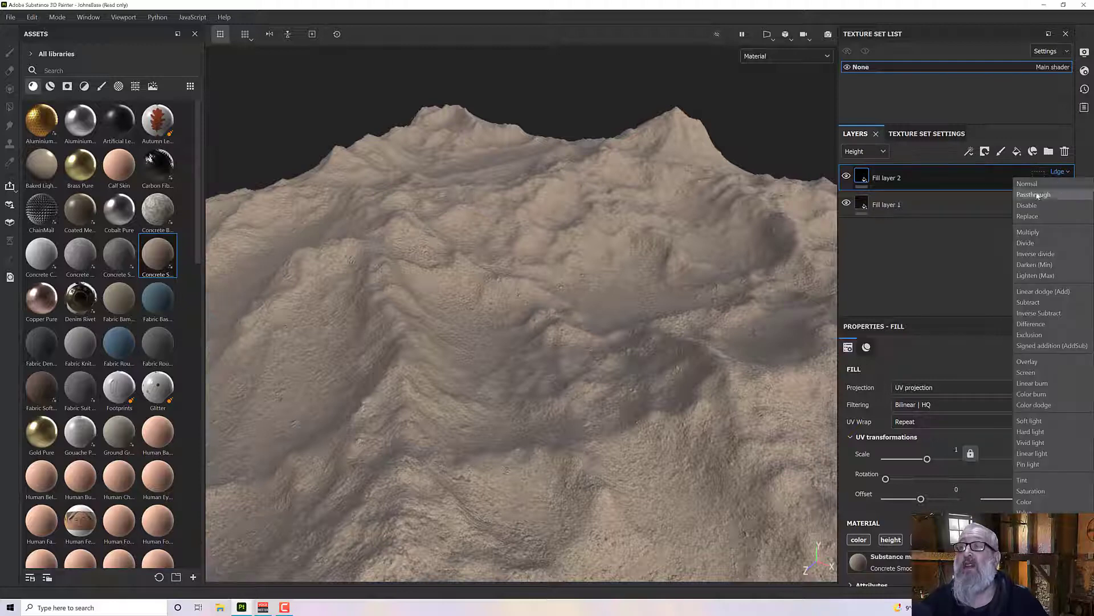
click(1027, 184)
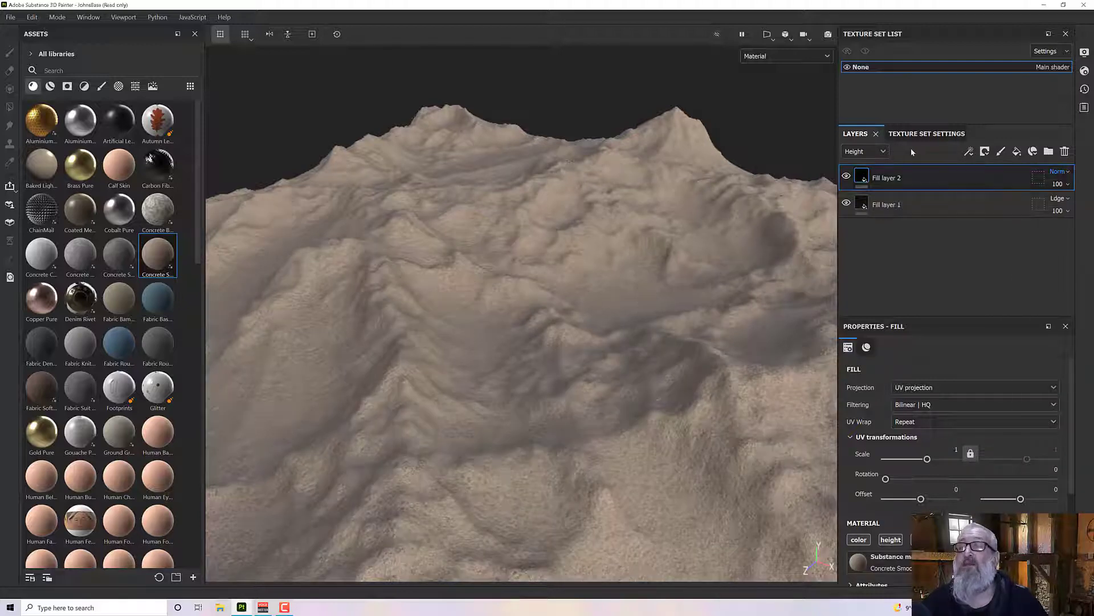
Set Fill layer 2's blending mode to Normal in the Normal channel.
click(875, 152)
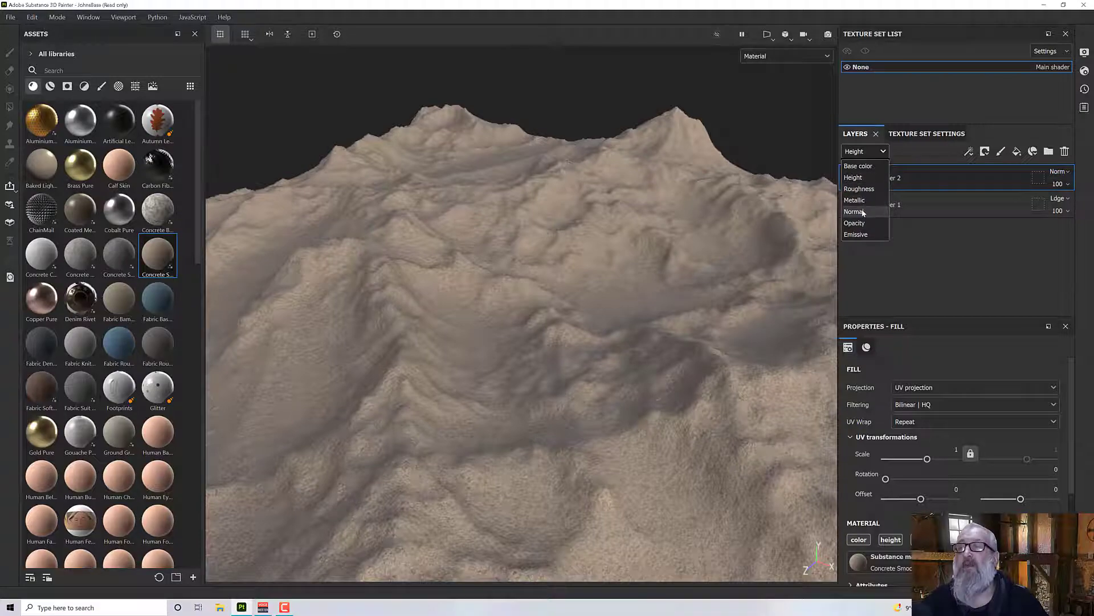
click(857, 211)
click(1055, 172)
click(1032, 182)
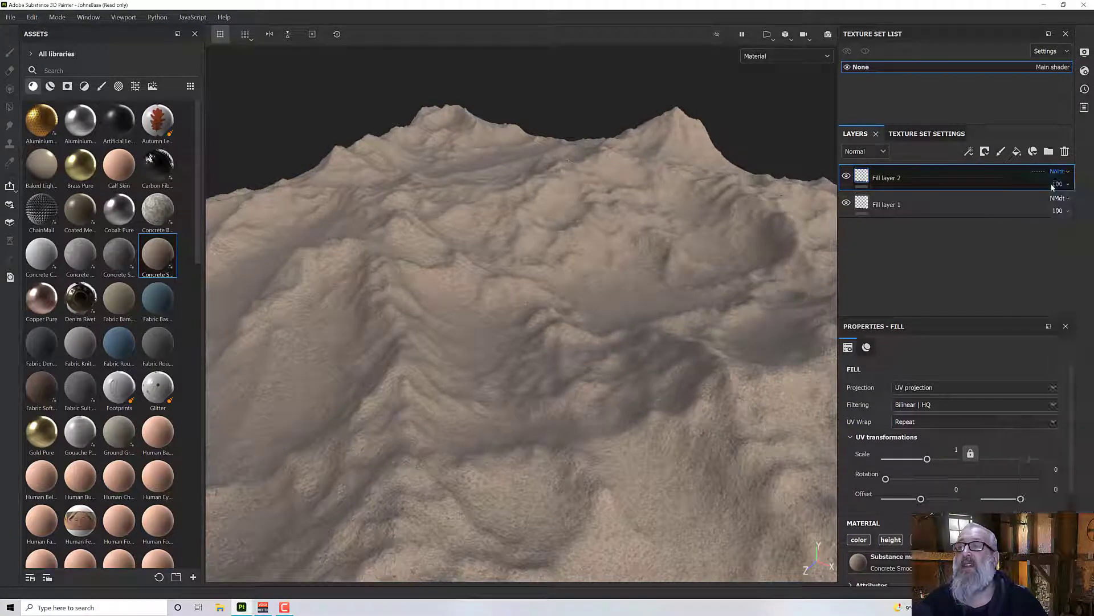
Add a black mask to Fill layer 2 to hide its brown concrete material.
alt+drag(646, 311, 638, 283)
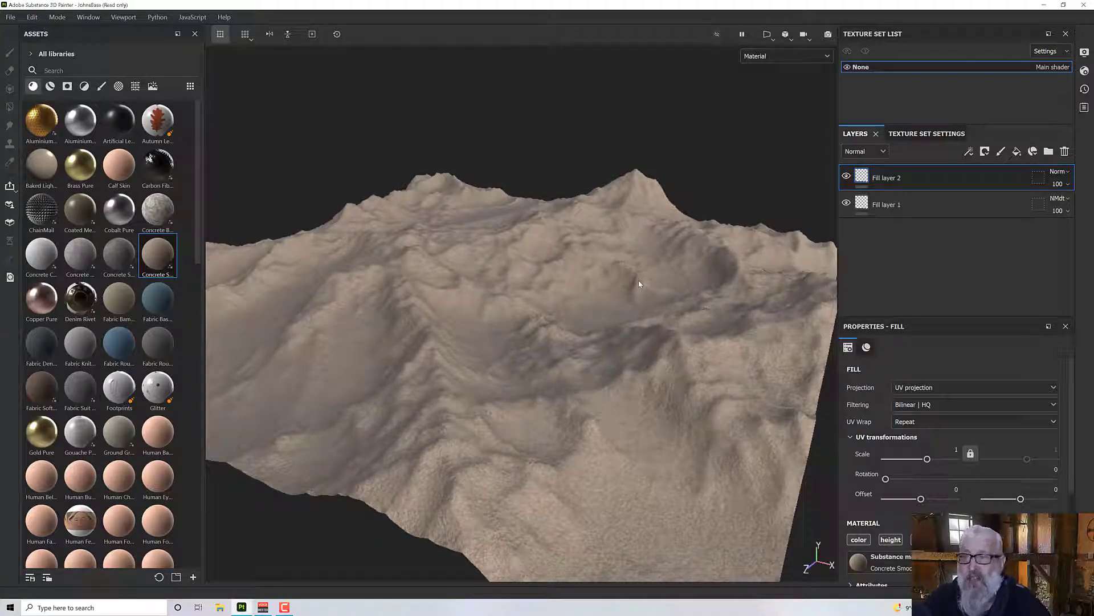
right_click(883, 178)
click(935, 20)
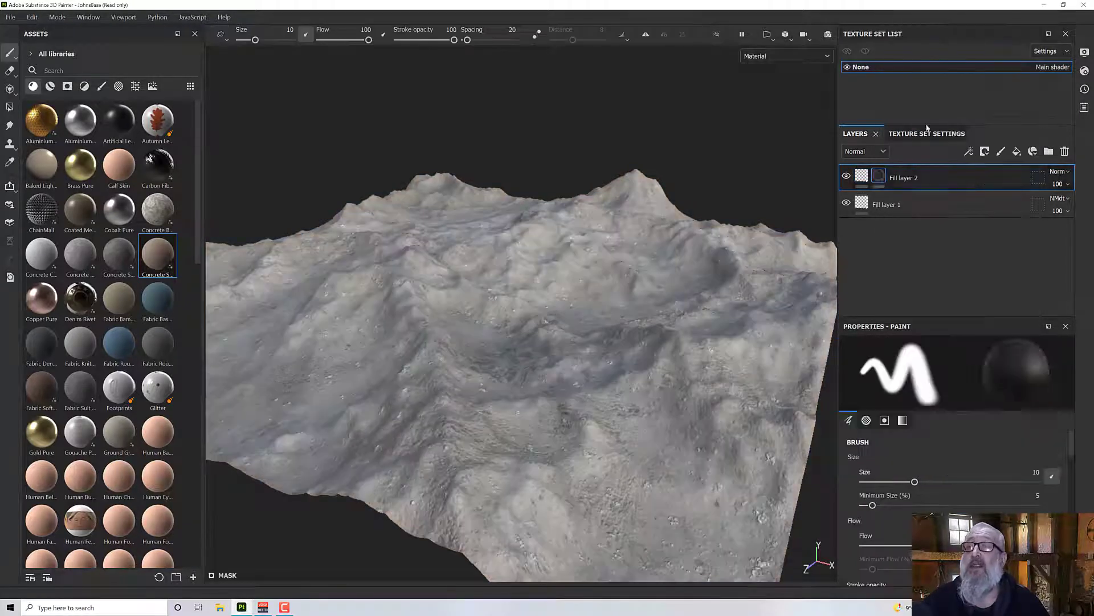
Add a generator to Fill layer 2's mask and choose Mask Editor as its type.
right_click(885, 180)
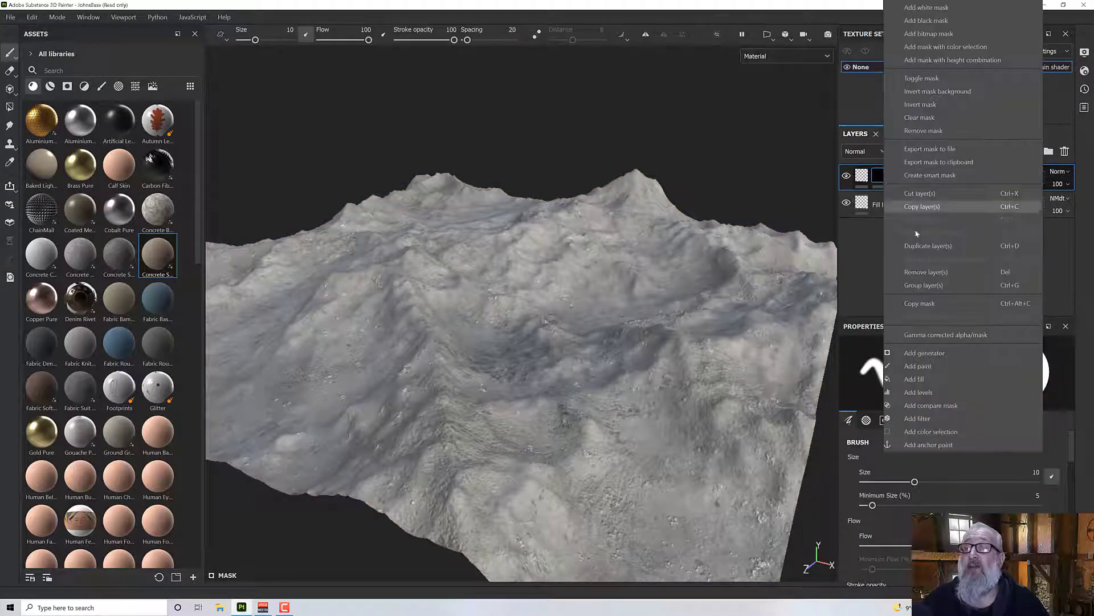
click(926, 361)
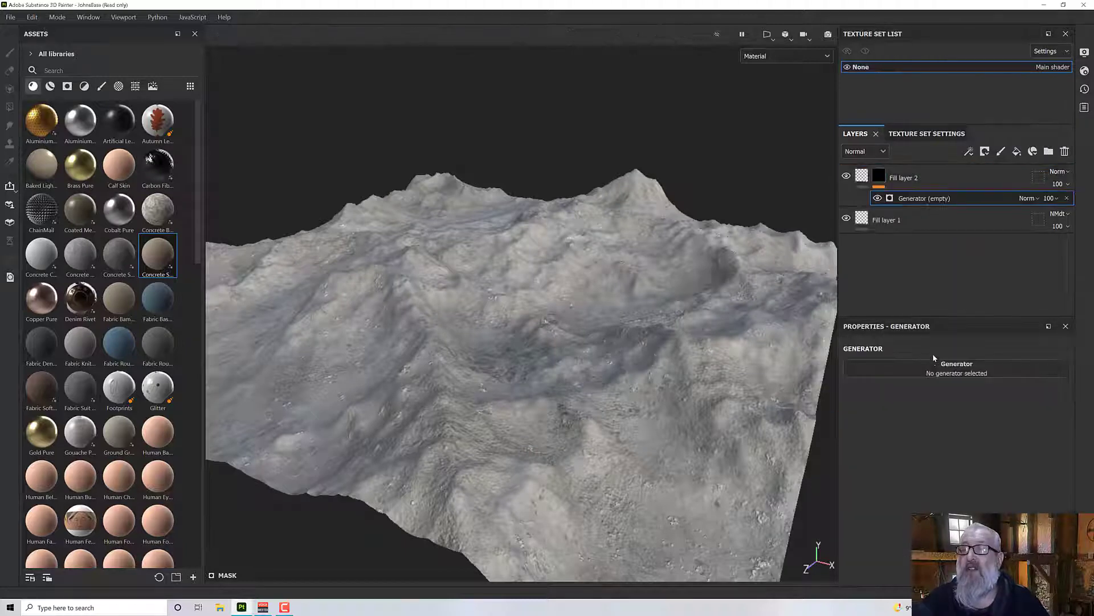
click(927, 363)
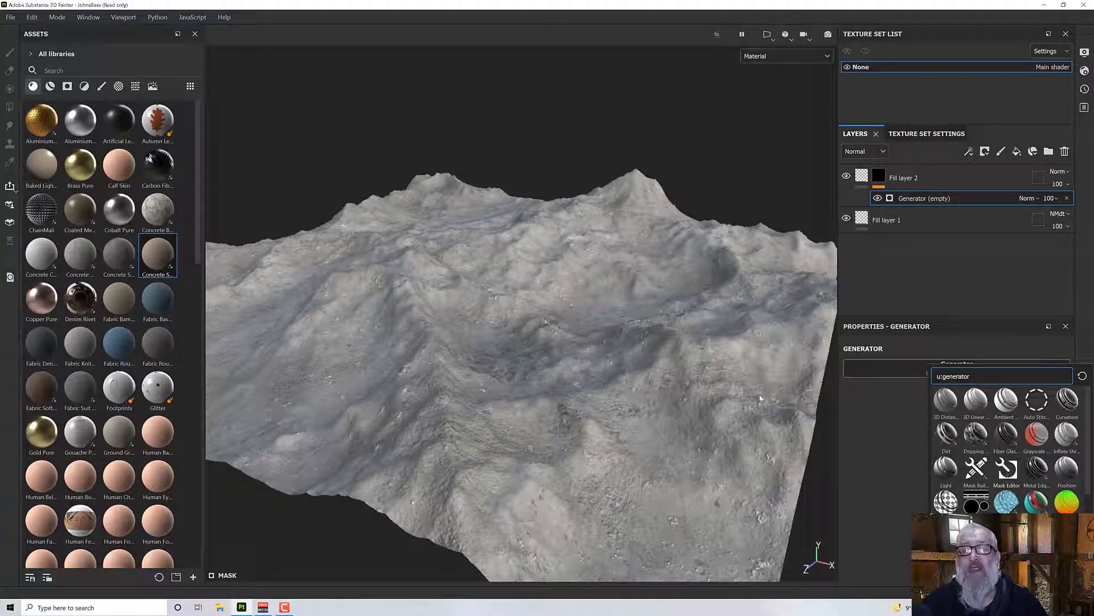
alt+drag(672, 362, 705, 348)
alt+drag(456, 246, 490, 280)
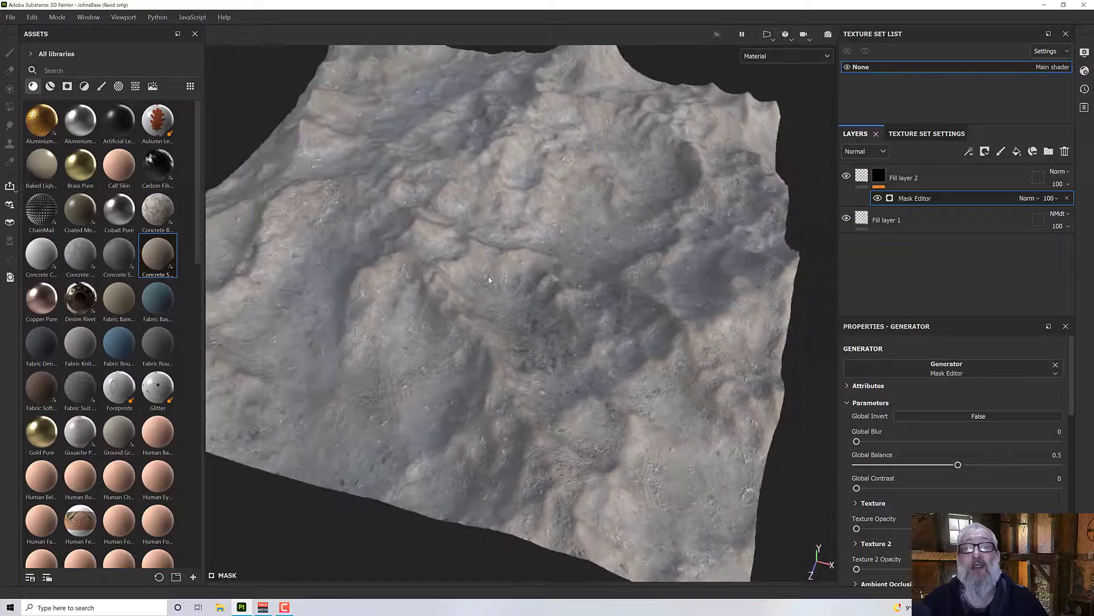
Switch the 3D viewport display from Material to Mask to show Fill layer 2's mask on the terrain.
alt+drag(547, 443, 501, 336)
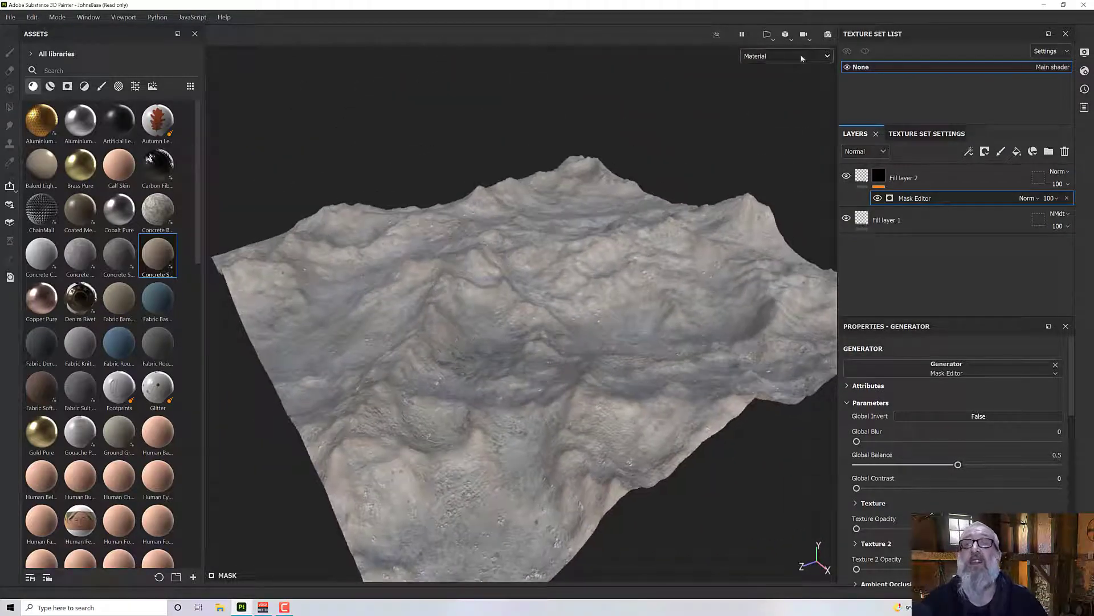
click(761, 57)
scroll(766, 140, down, 3)
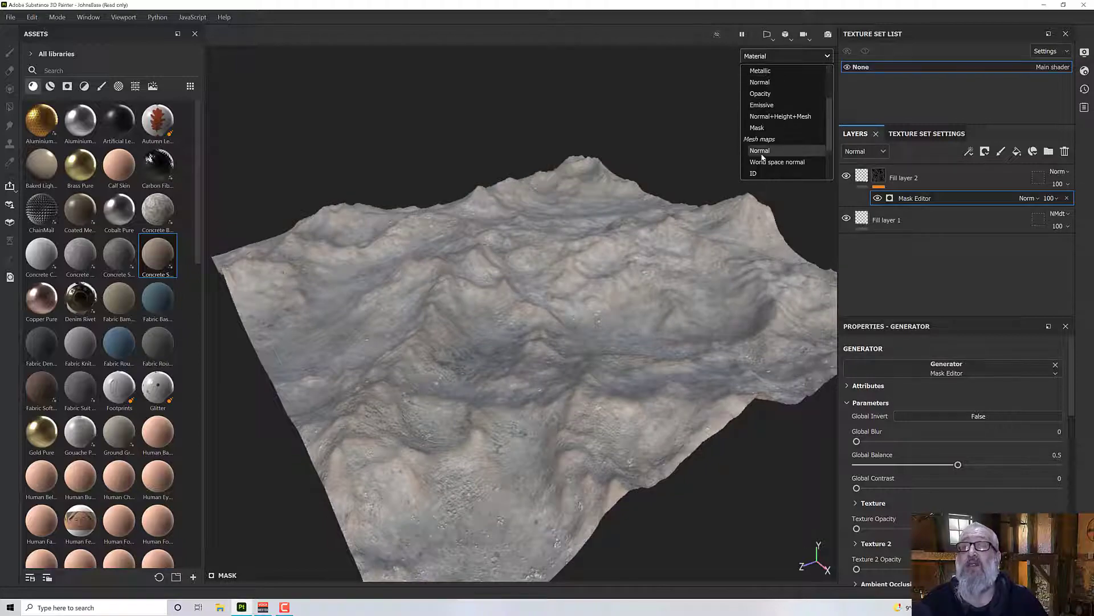
click(762, 129)
alt+drag(676, 245, 727, 274)
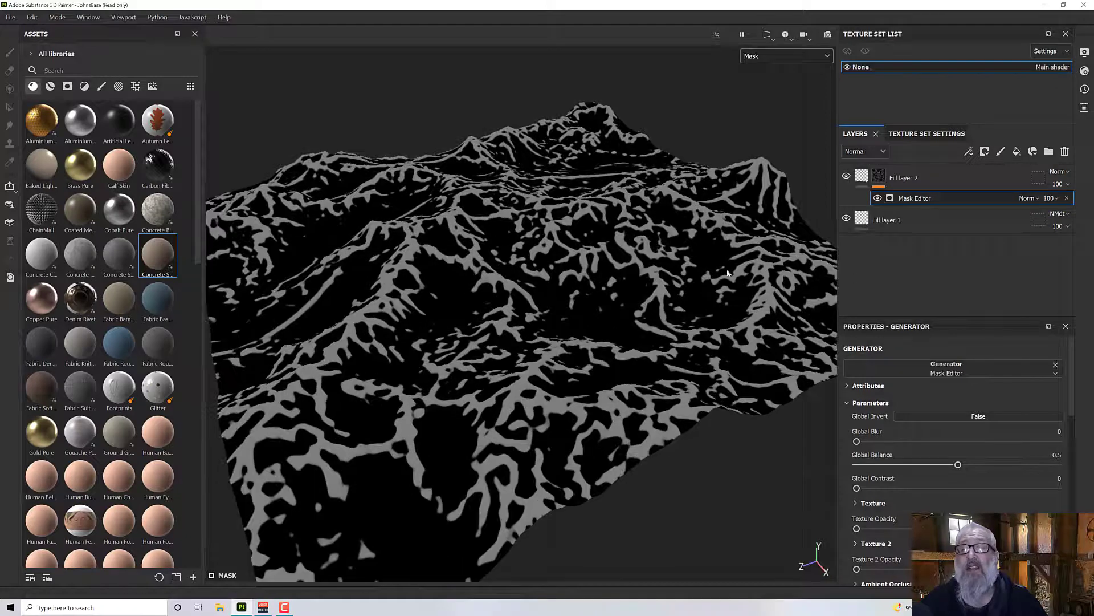
Expand the Mask Editor's Curvature settings and set Curvature Opacity to 1.
scroll(910, 382, down, 3)
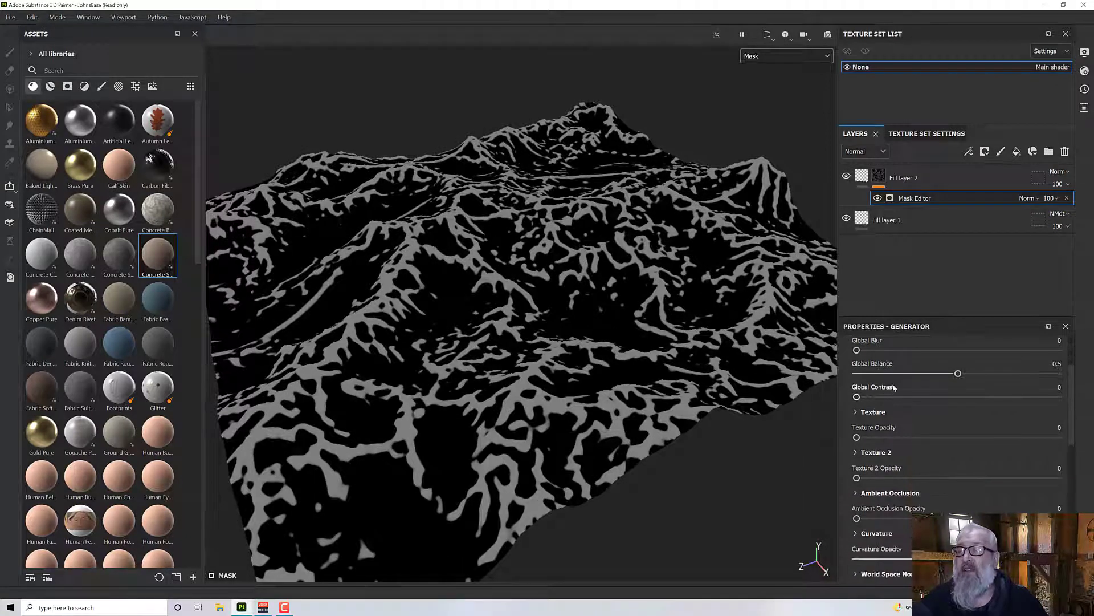
scroll(896, 475, down, 2)
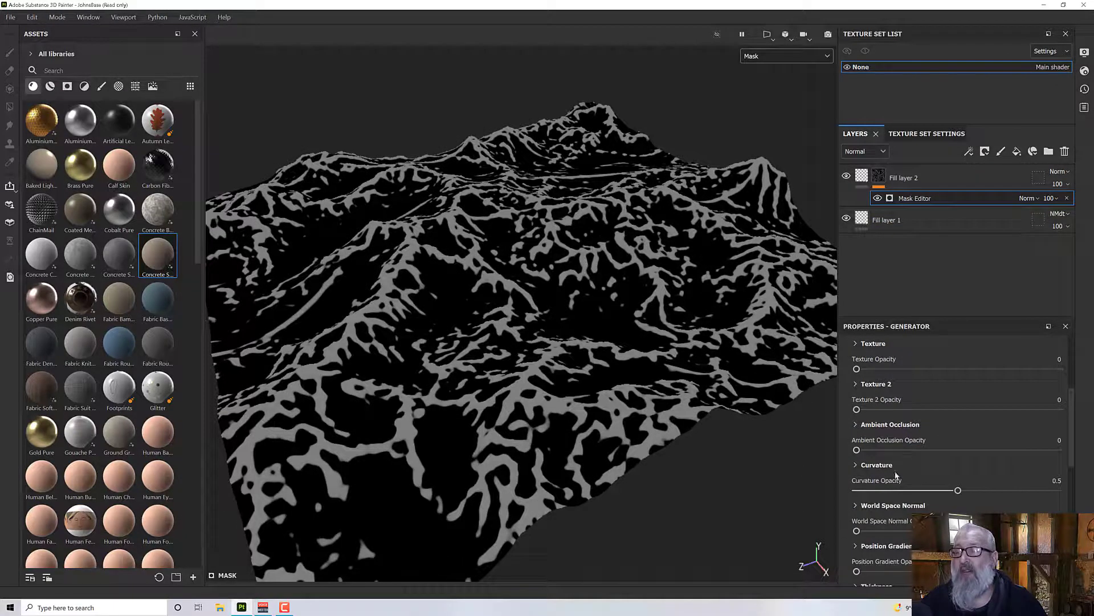
scroll(895, 475, down, 1)
click(855, 442)
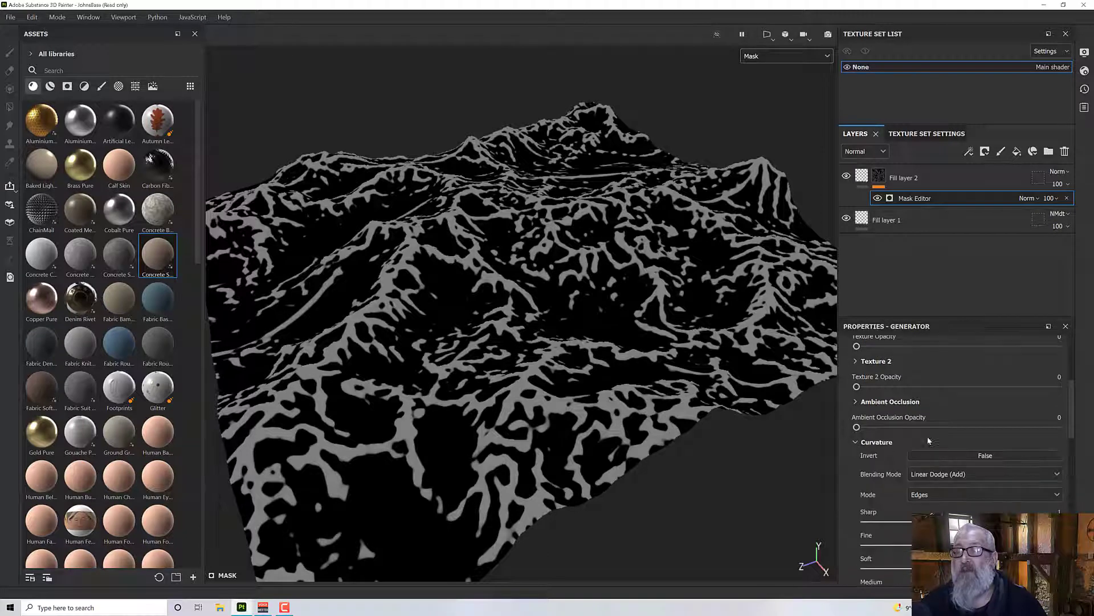
scroll(928, 436, down, 4)
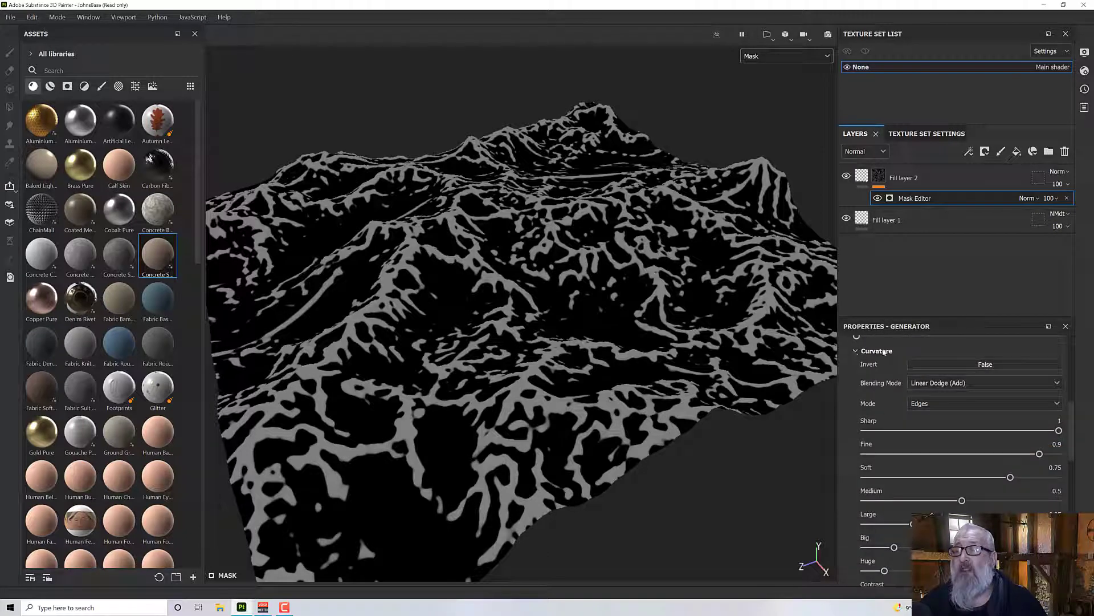
scroll(946, 450, down, 5)
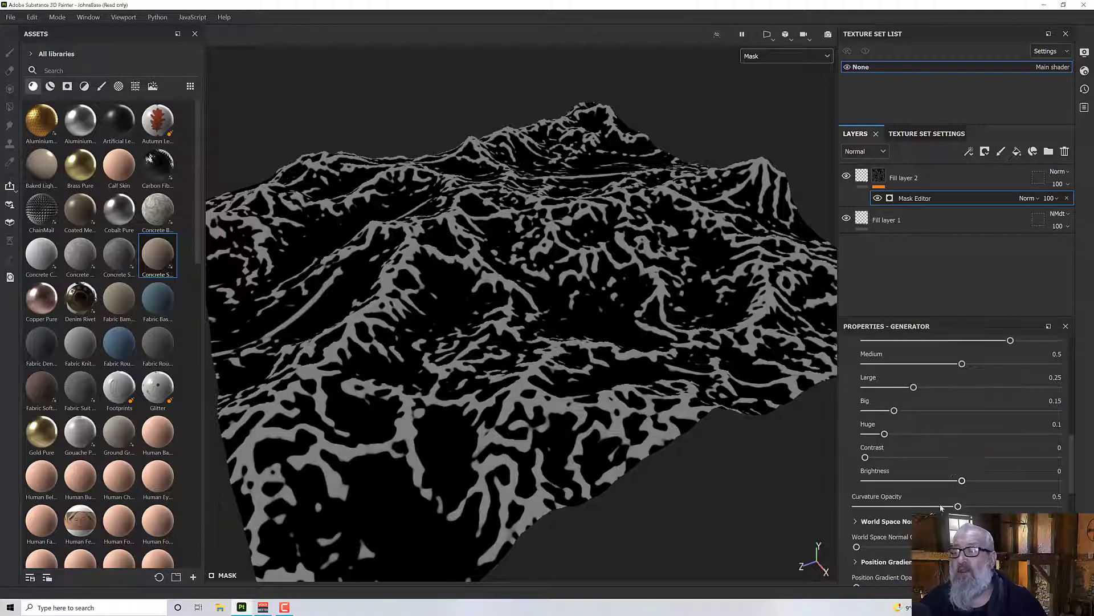
drag(958, 506, 1093, 504)
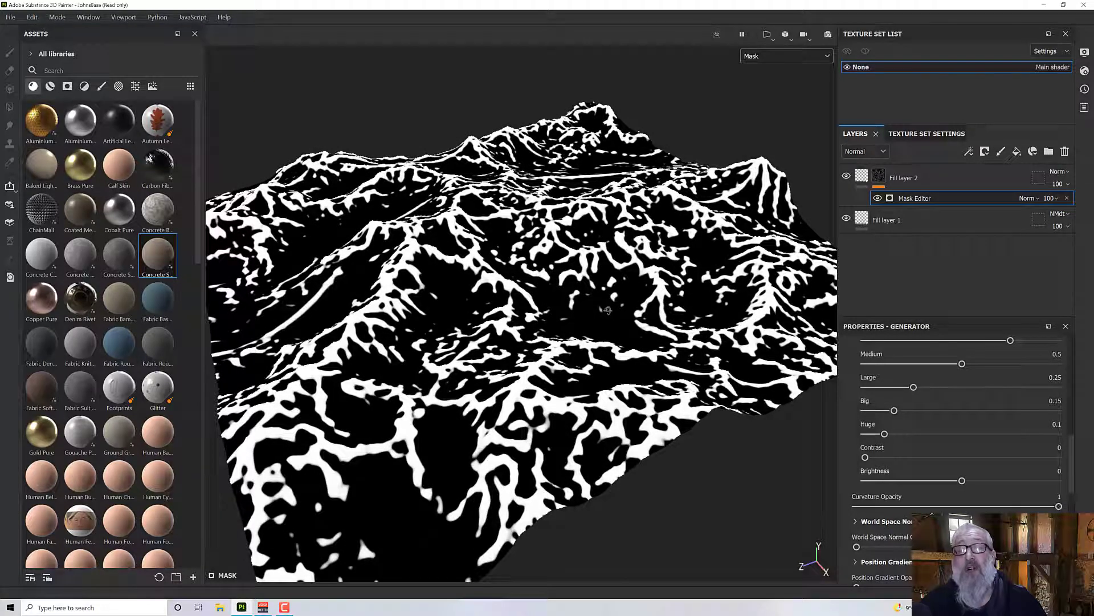
alt+drag(608, 310, 615, 345)
Set the Mask Editor's Curvature mode to Cavities.
scroll(896, 437, up, 5)
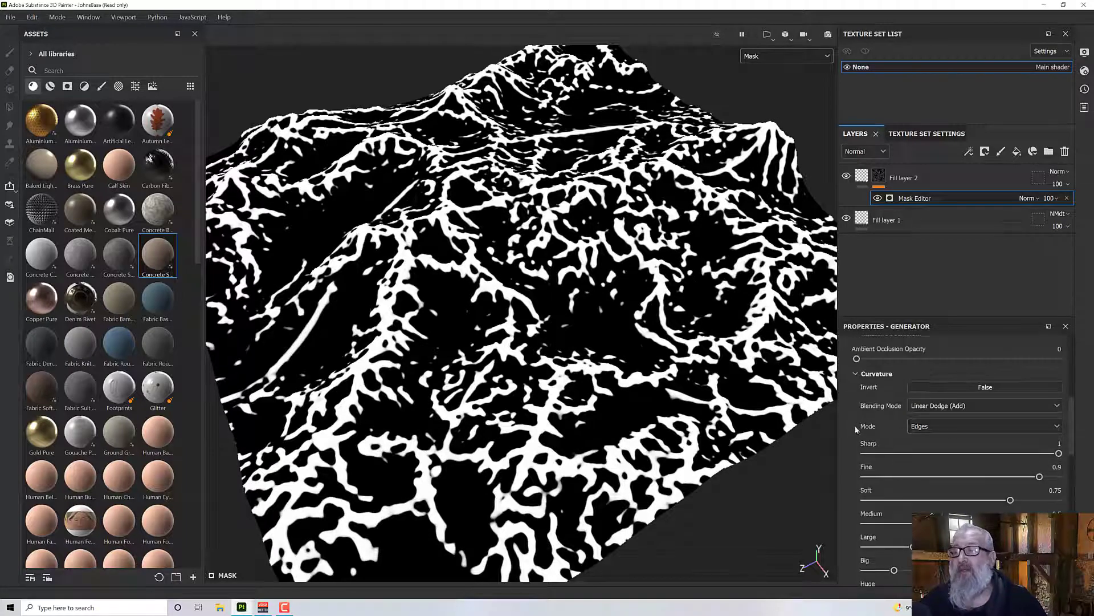
click(918, 426)
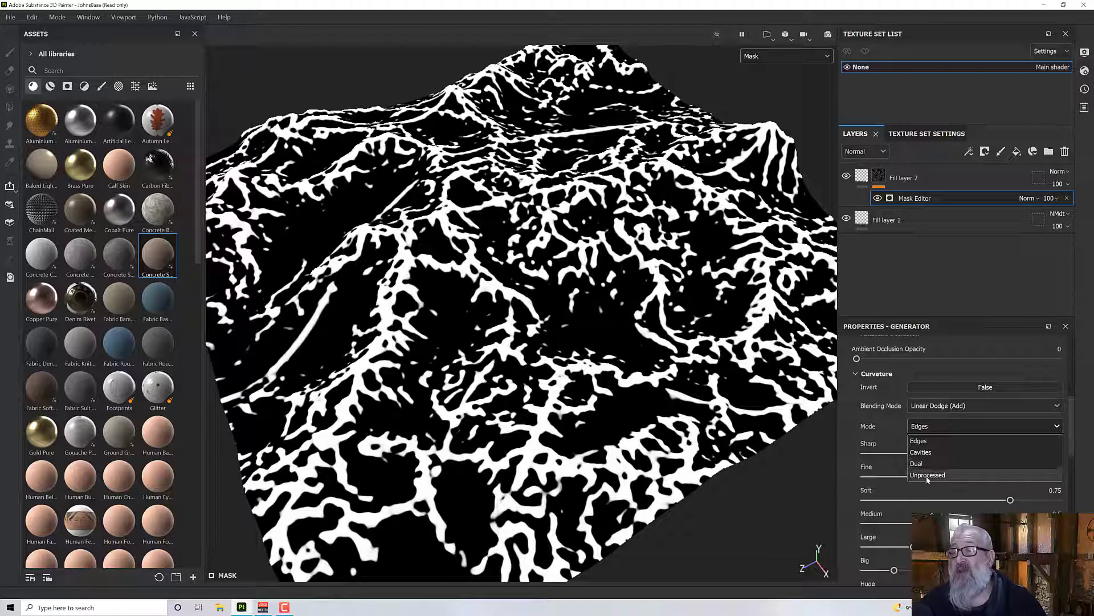
click(924, 454)
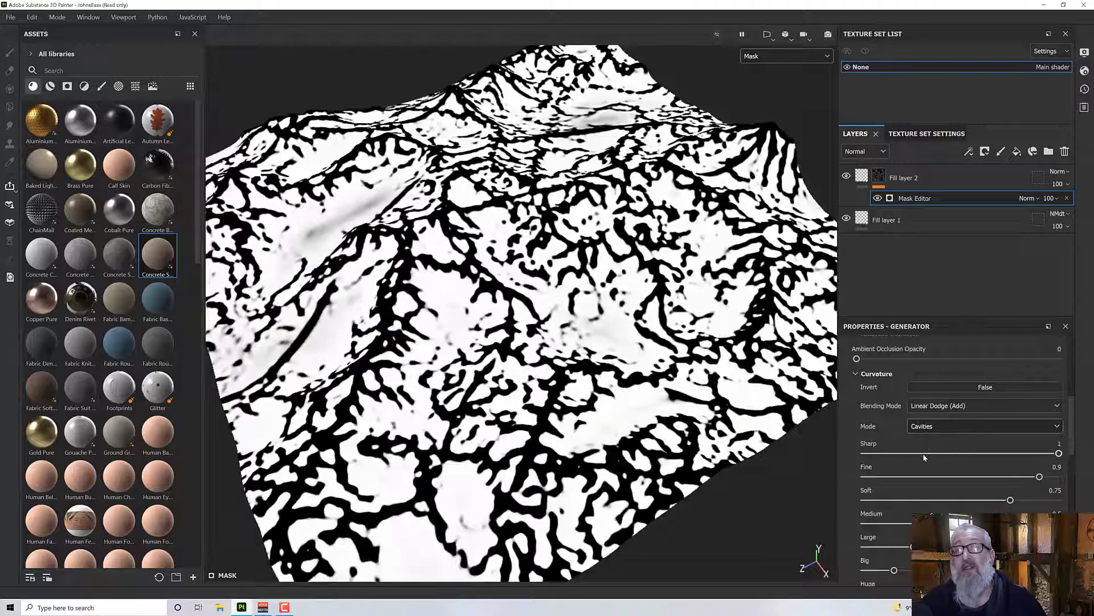
Examine how the Cavities curvature mask is distributed across the terrain.
scroll(631, 307, down, 5)
mouse_move(631, 308)
alt+mouse_down()
mouse_move(716, 273)
mouse_move(634, 293)
mouse_move(550, 340)
mouse_move(648, 304)
alt+mouse_up()
scroll(637, 290, up, 3)
scroll(564, 337, up, 1)
scroll(648, 303, down, 2)
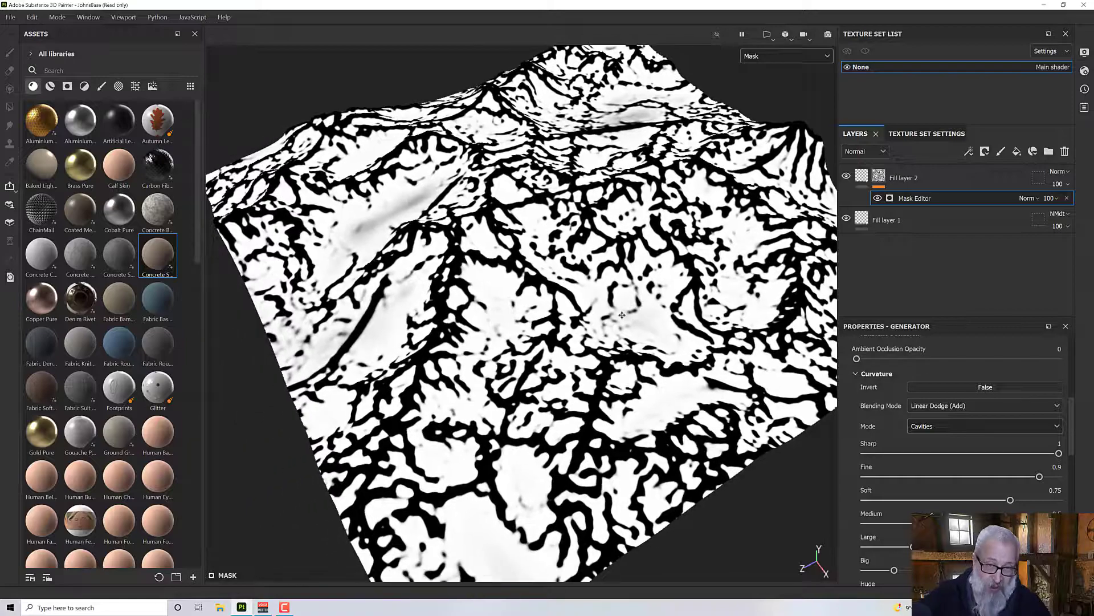
scroll(648, 304, up, 2)
scroll(649, 304, down, 2)
scroll(648, 304, up, 2)
scroll(648, 304, down, 5)
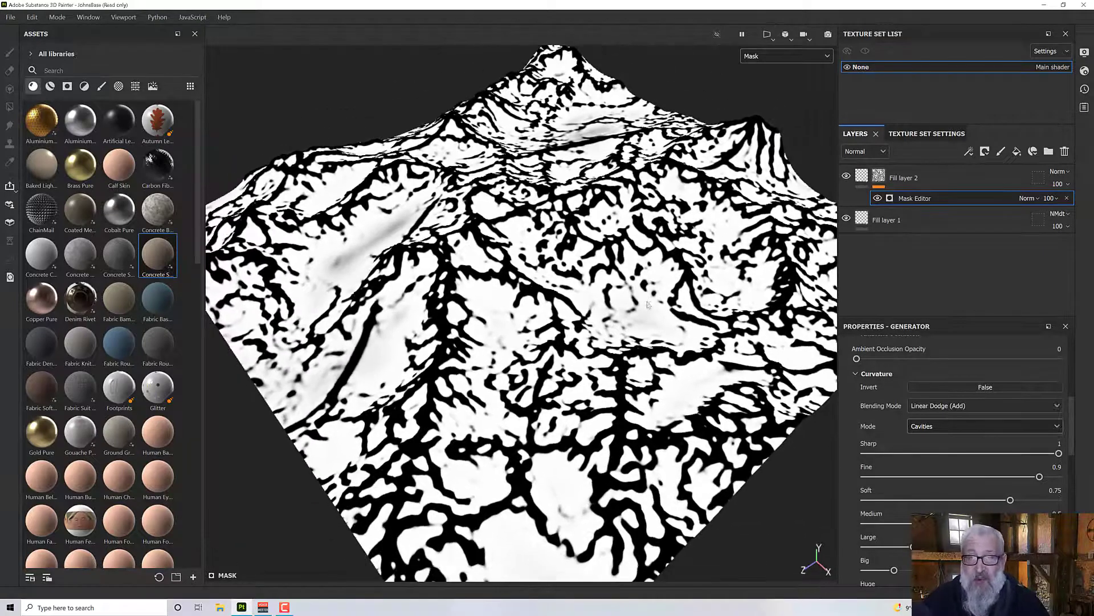
alt+drag(643, 279, 634, 268)
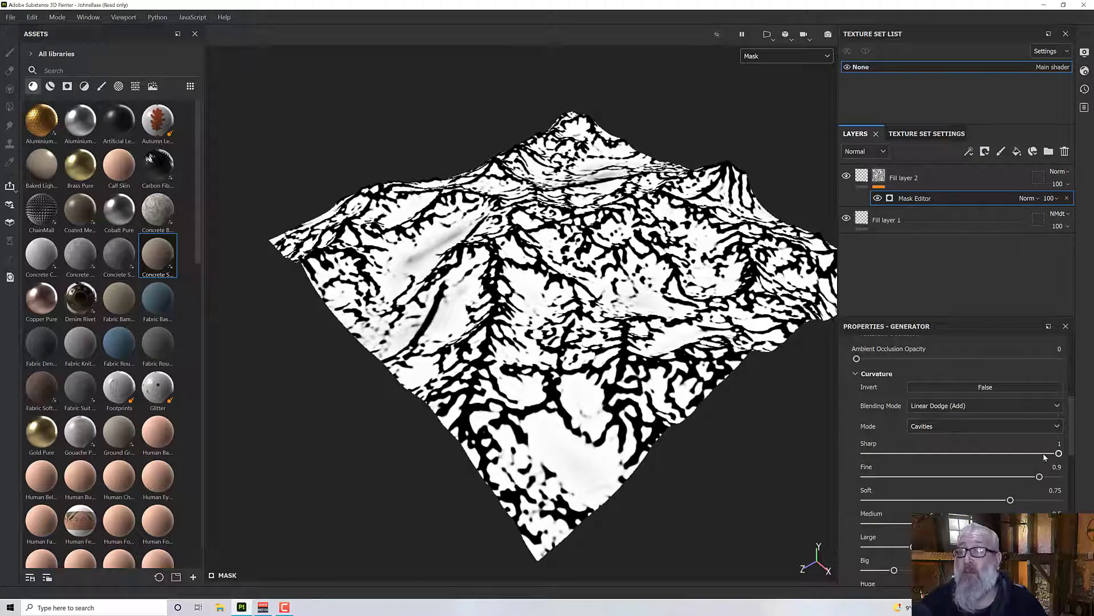
Set the Curvature values Sharp, Fine, Soft, Medium, Large, Big and Huge all to 0.
drag(1058, 453, 836, 457)
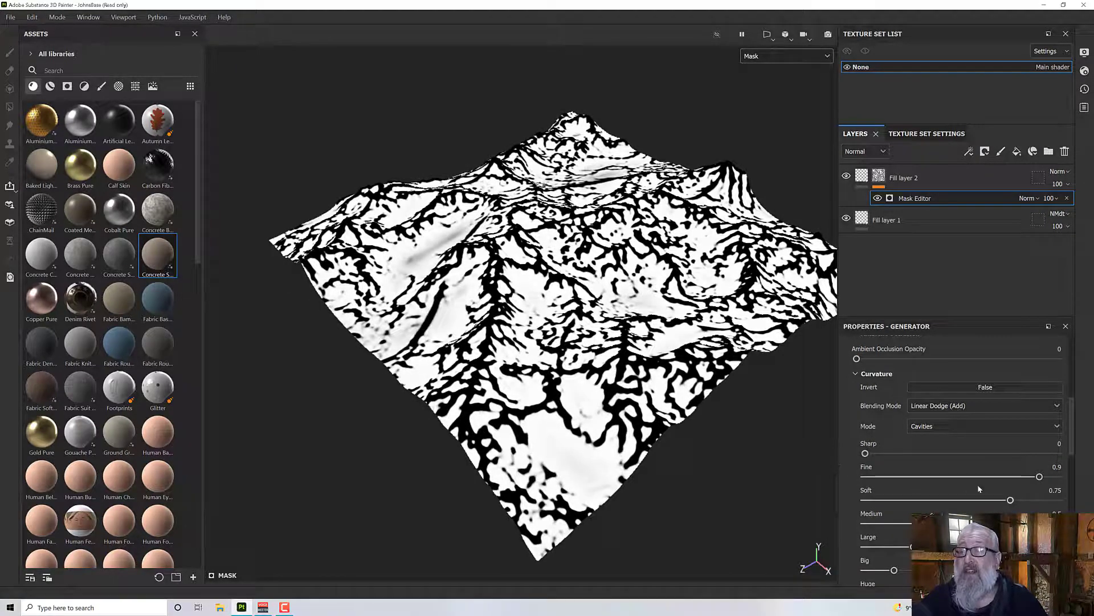
drag(1039, 478, 852, 479)
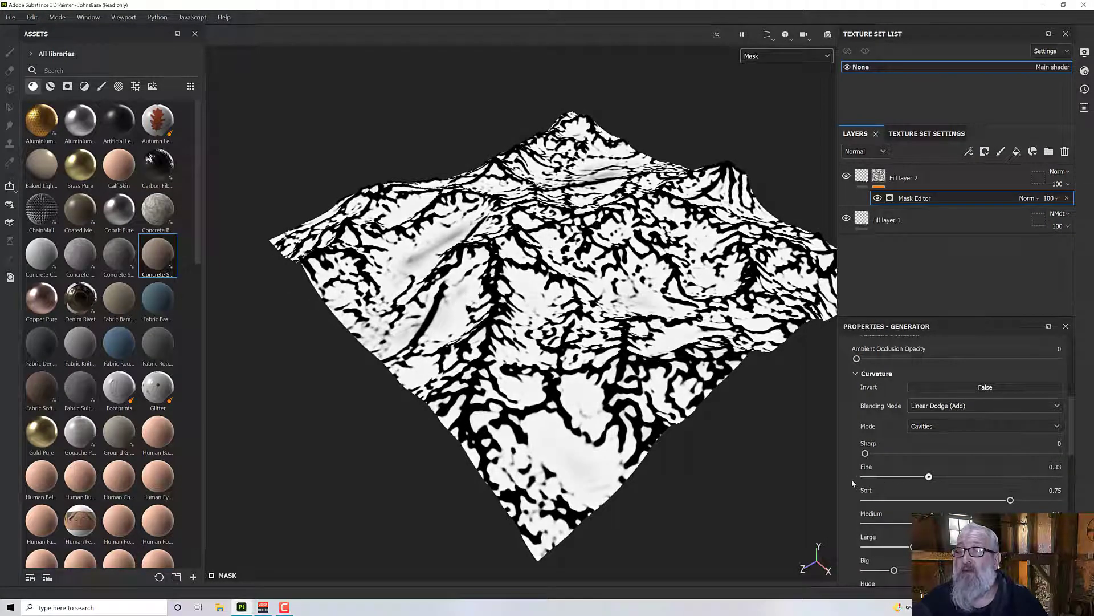
drag(1010, 501, 829, 498)
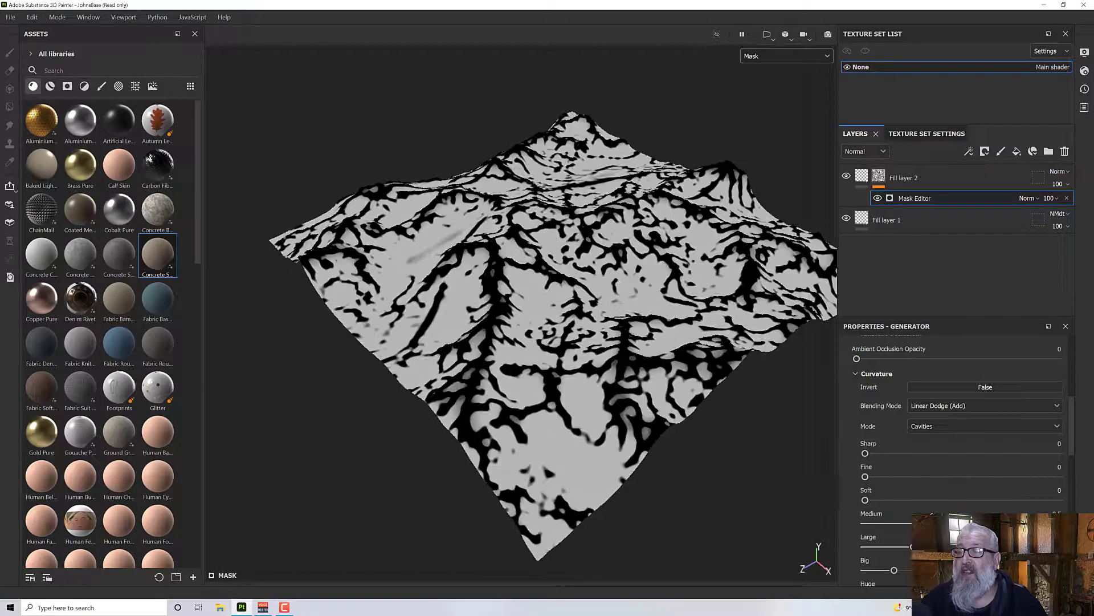
drag(963, 522, 828, 532)
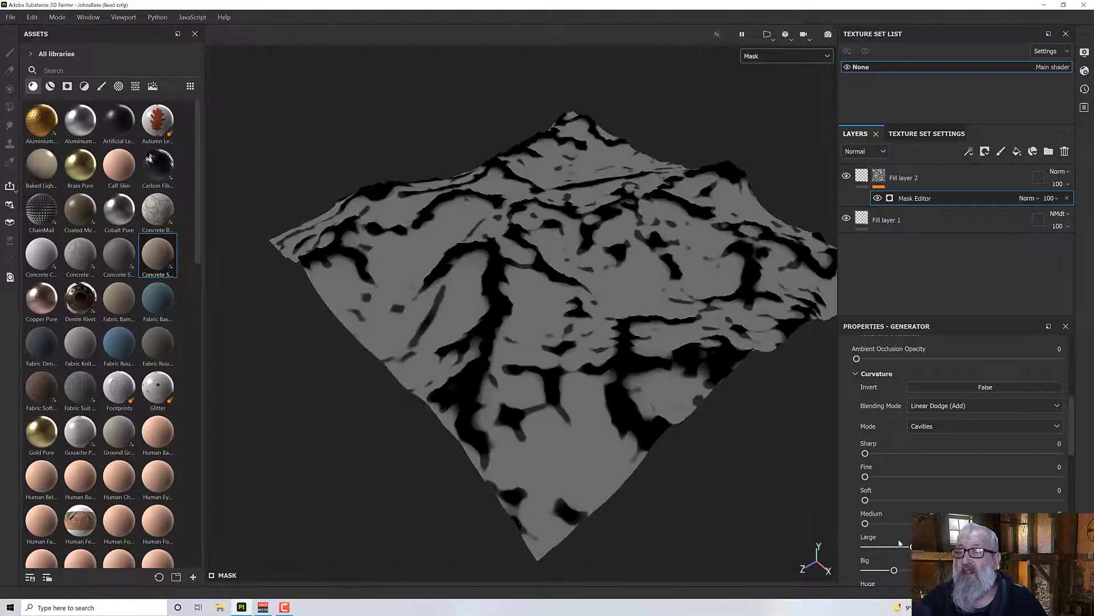
drag(907, 545, 843, 543)
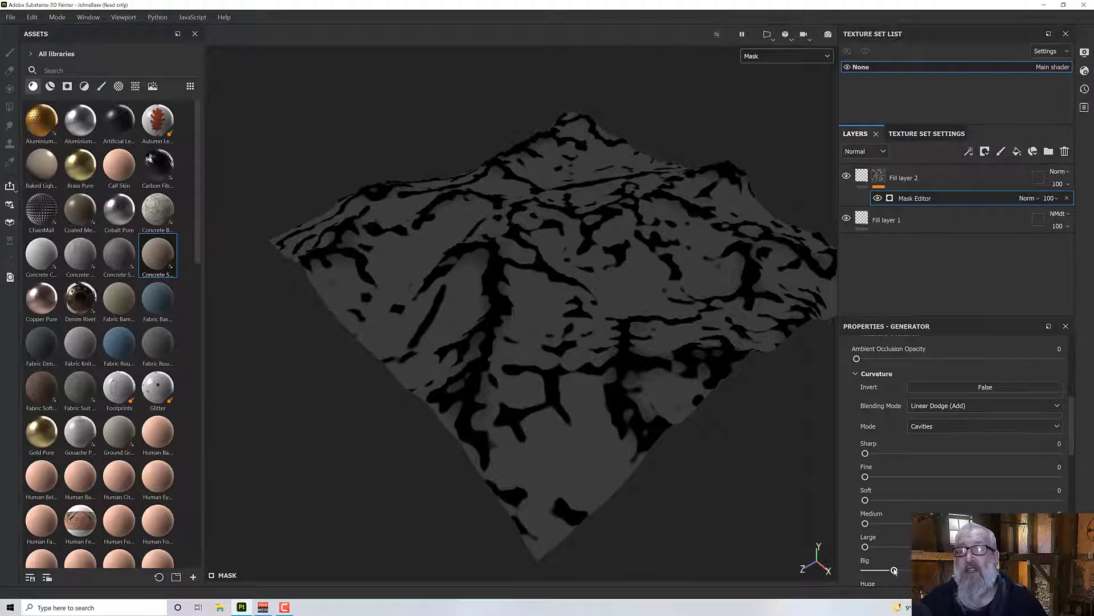
drag(894, 570, 838, 570)
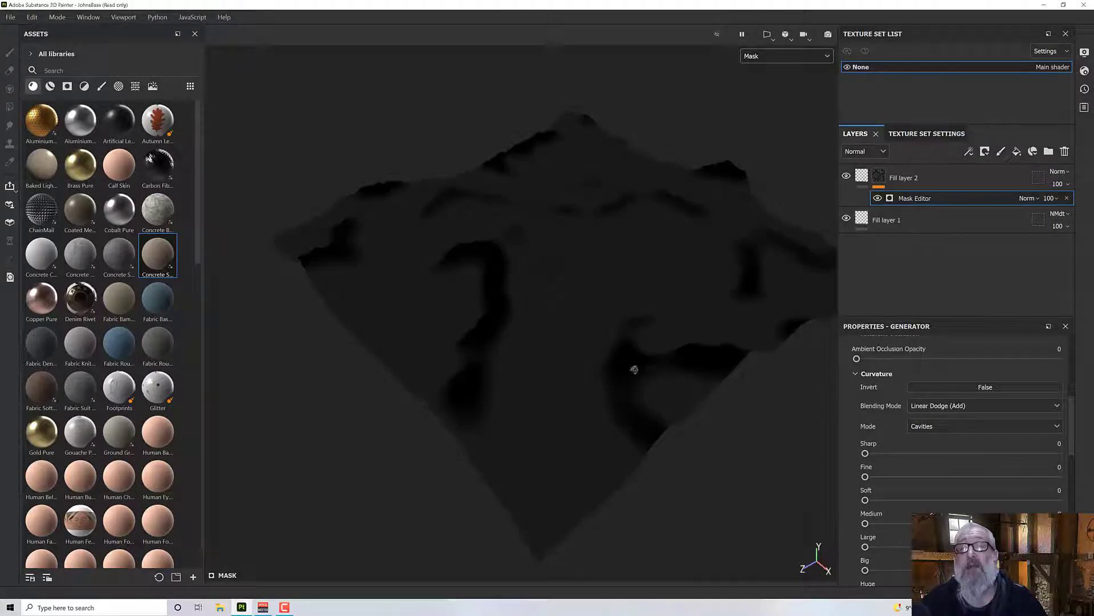
scroll(924, 494, down, 3)
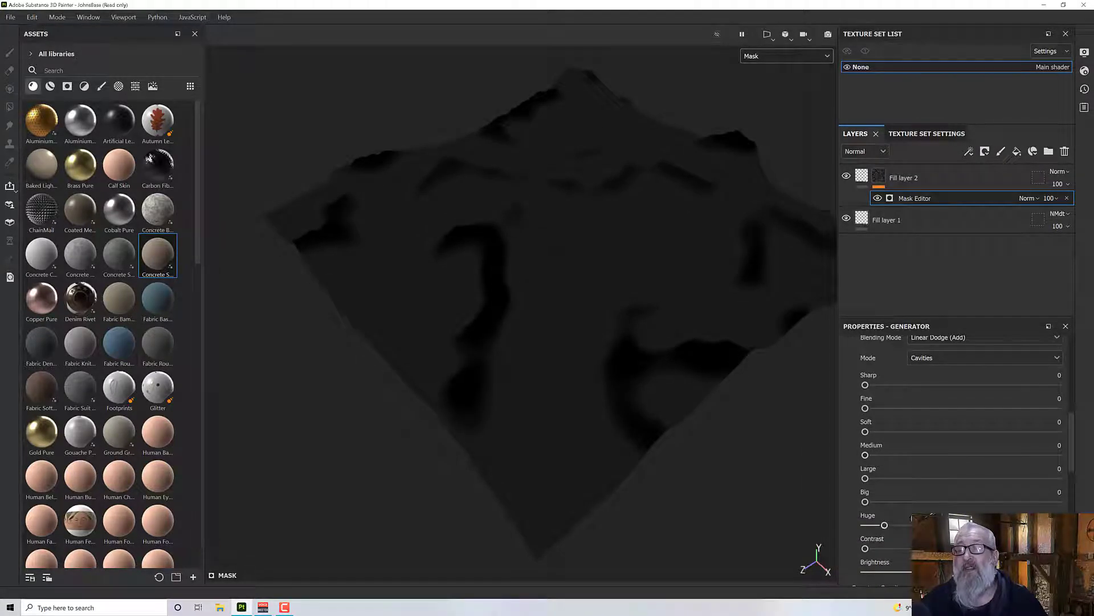
drag(884, 525, 823, 528)
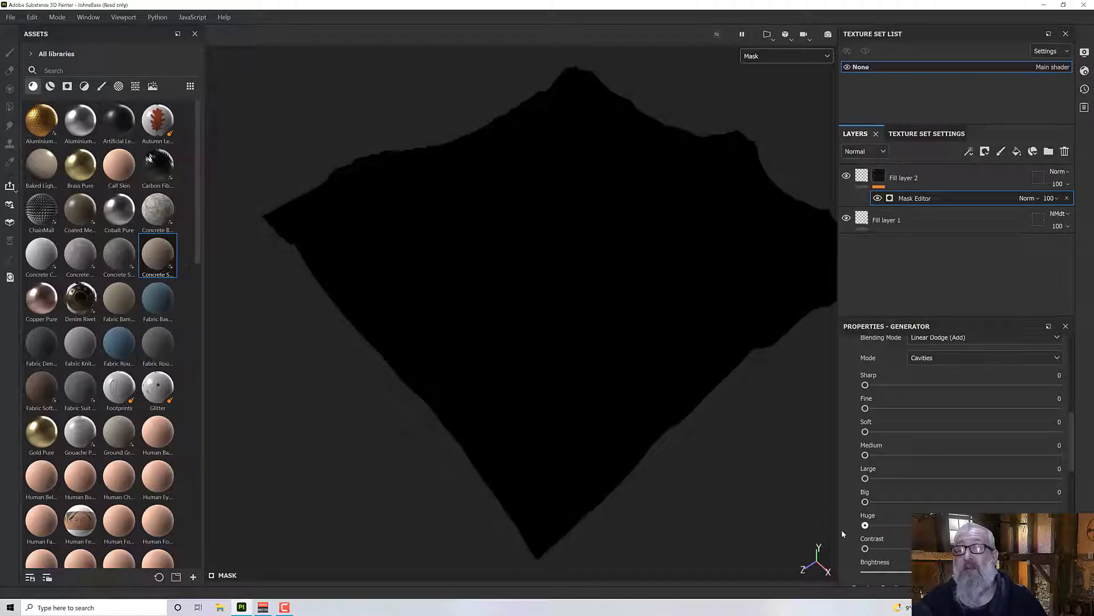
Try a Curvature Soft value of 0.48 on the terrain mask and return it to 0.
drag(865, 432, 958, 436)
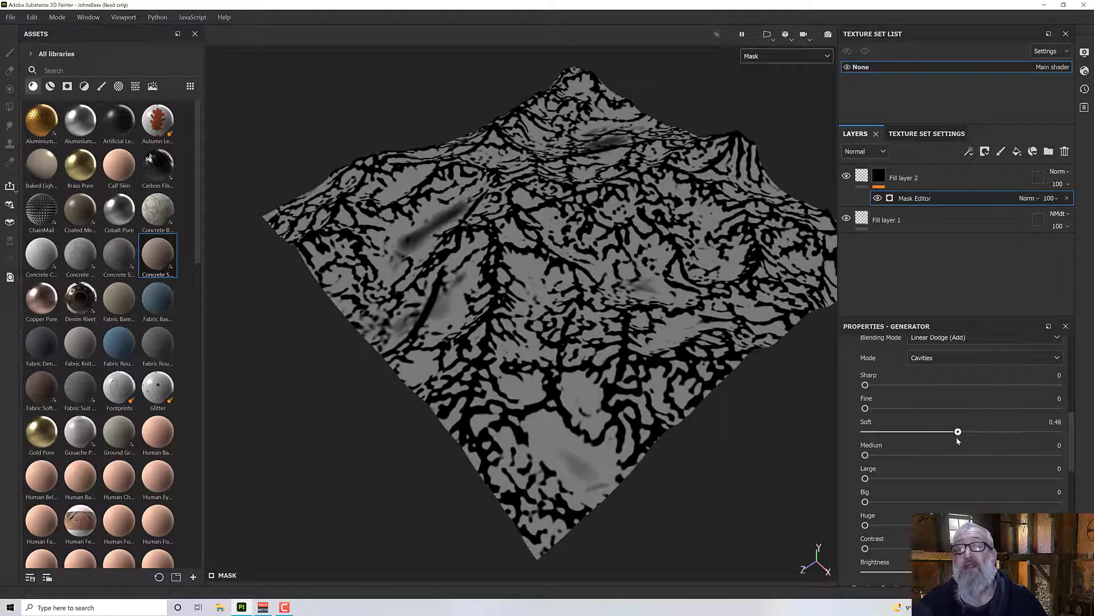
alt+drag(724, 387, 751, 422)
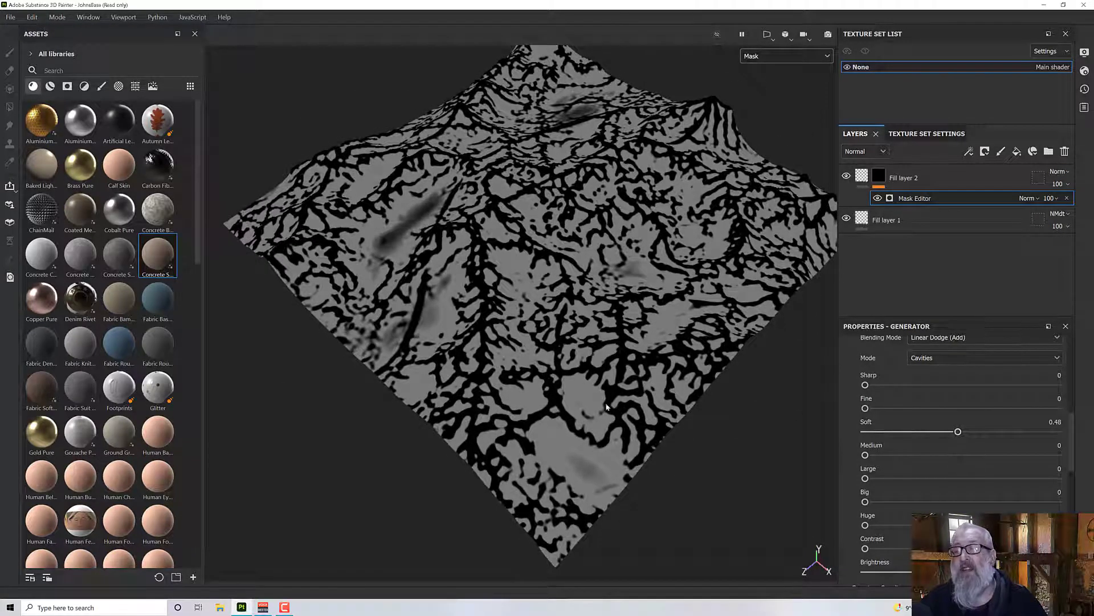
drag(917, 433, 810, 428)
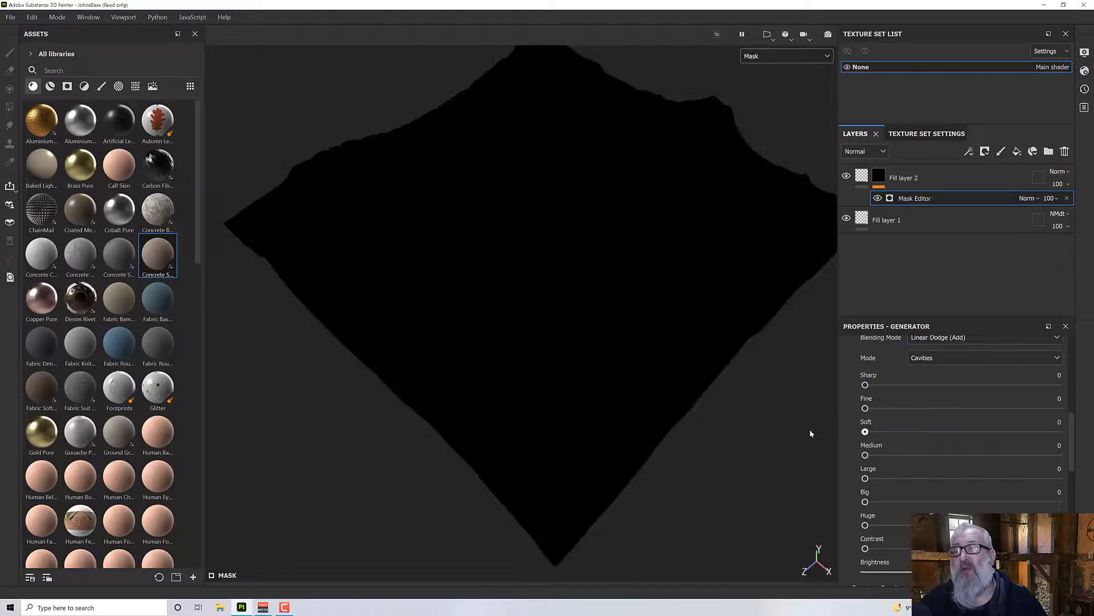
Set the Curvature Sharp value to 1, keep Fine at 0, and inspect the mask around the terrain.
drag(865, 408, 1076, 390)
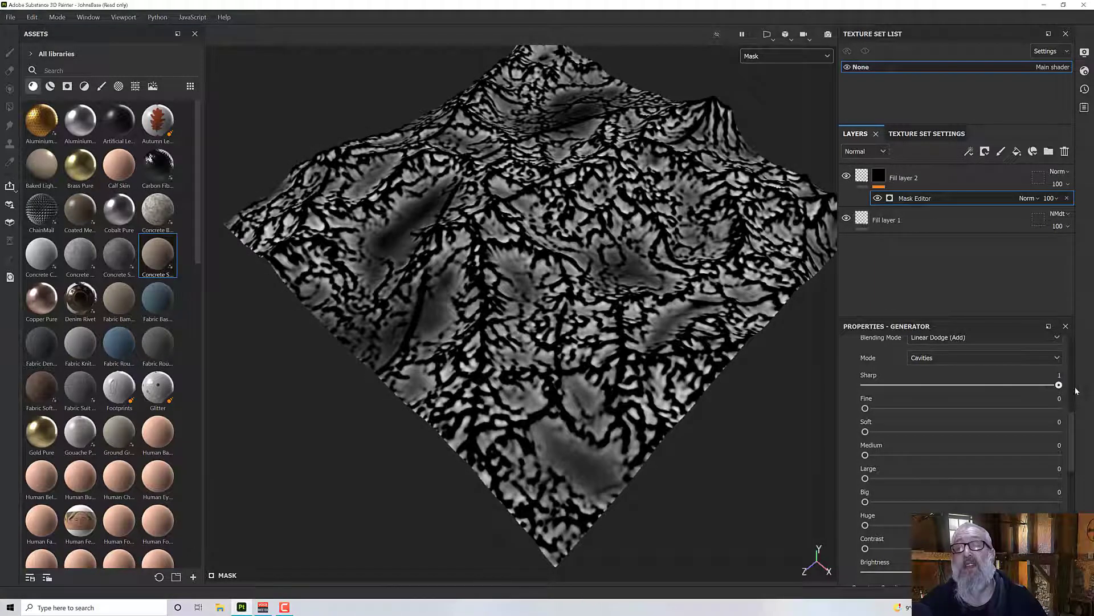
alt+drag(513, 365, 622, 357)
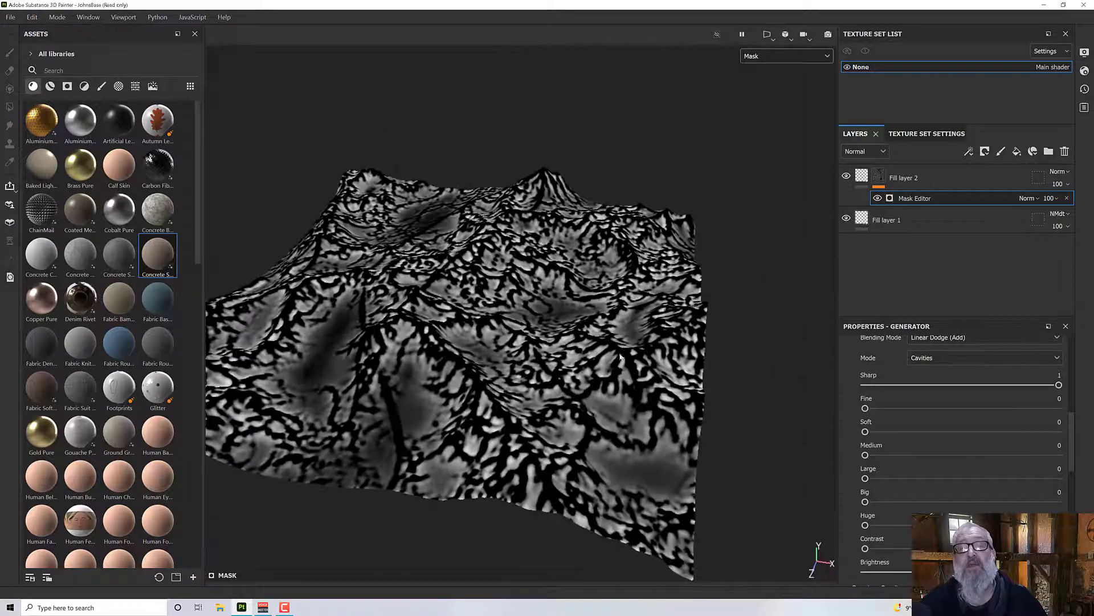
scroll(572, 352, up, 3)
alt+drag(536, 356, 595, 350)
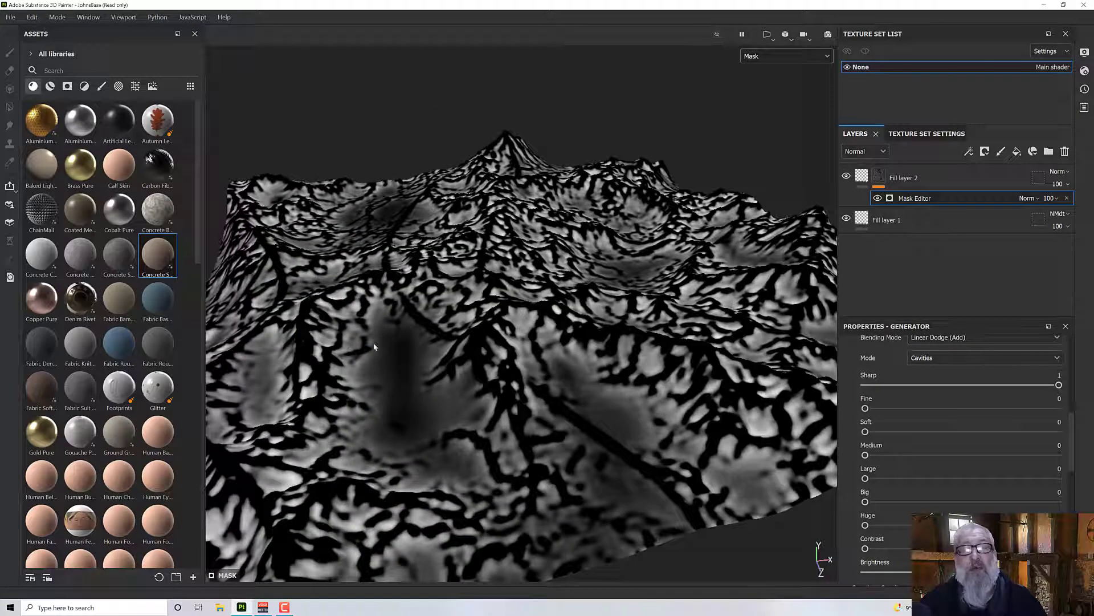
scroll(384, 399, down, 3)
alt+drag(384, 395, 383, 416)
alt+middle_drag(383, 415, 488, 430)
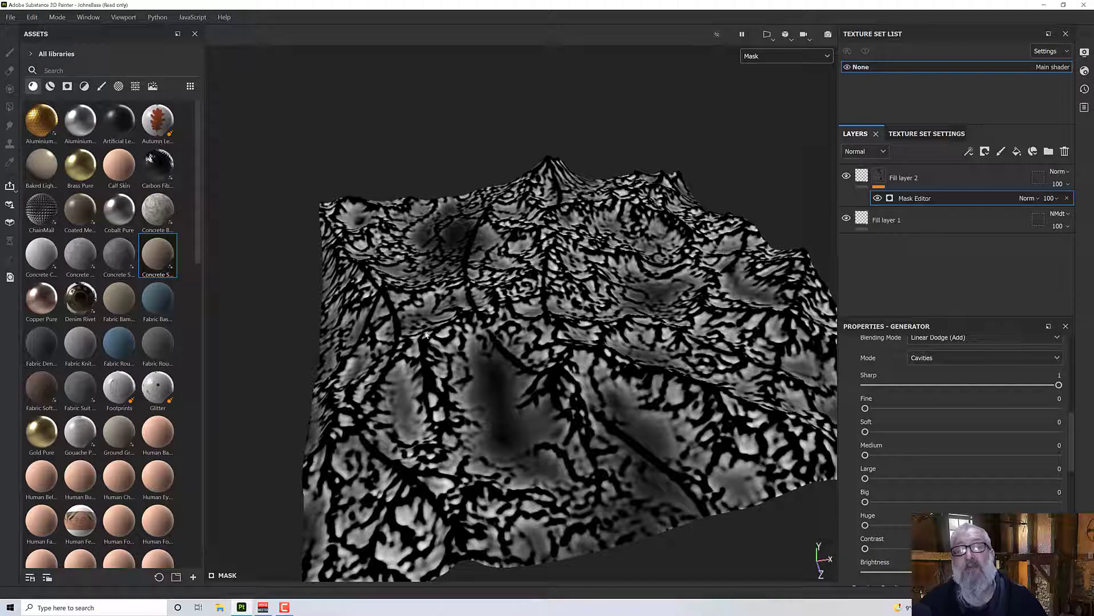
alt+drag(483, 172, 578, 304)
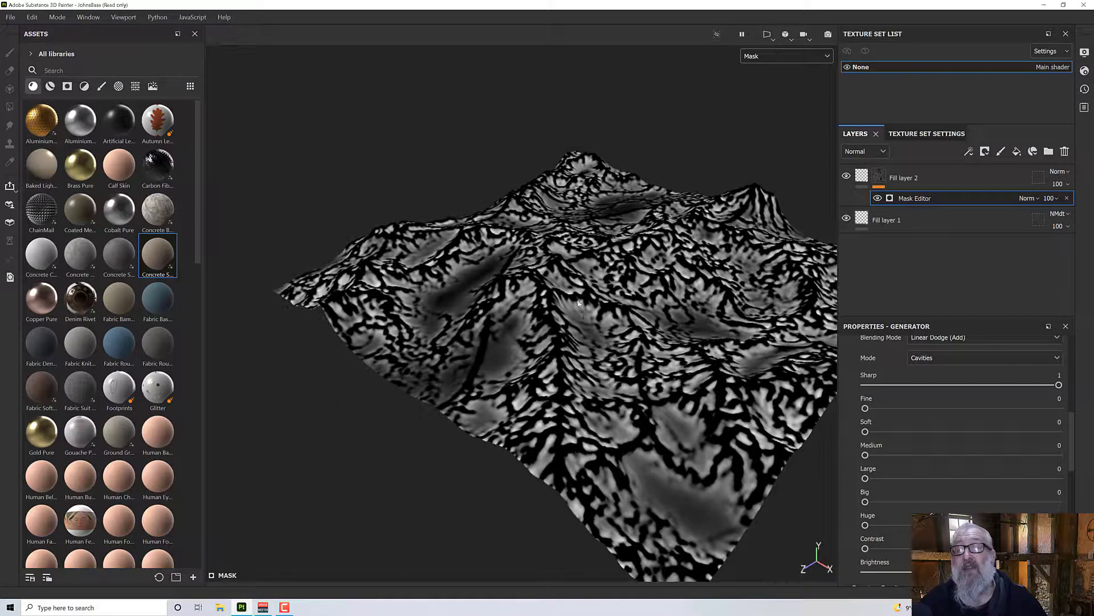
Inspect the curvature mask on the terrain, switch the viewport to Material display, and examine how the two concretes blend.
alt+drag(696, 319, 595, 306)
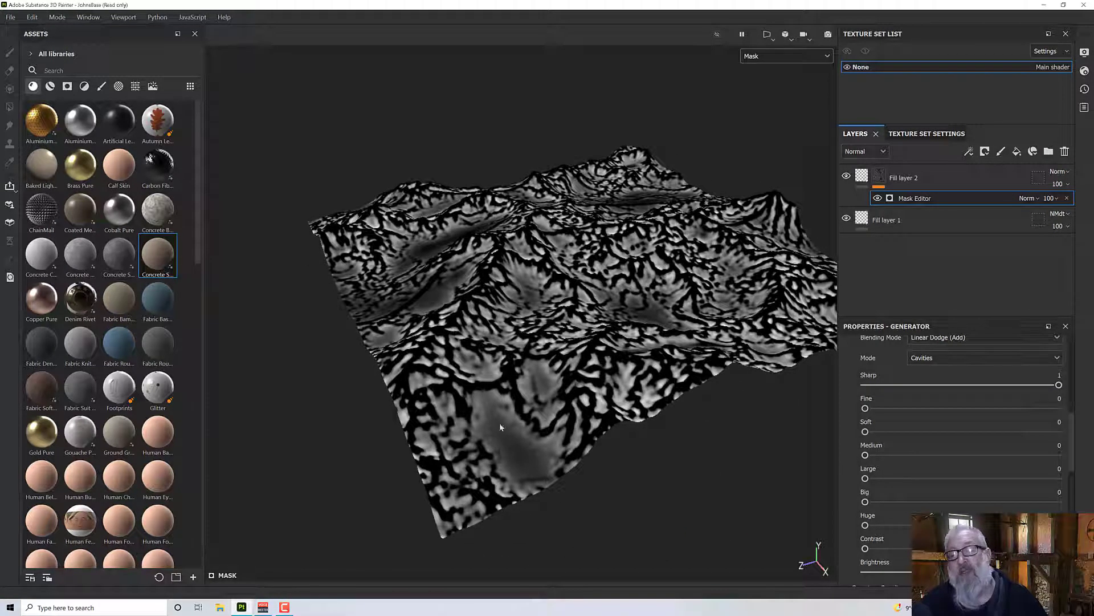
alt+drag(522, 440, 785, 256)
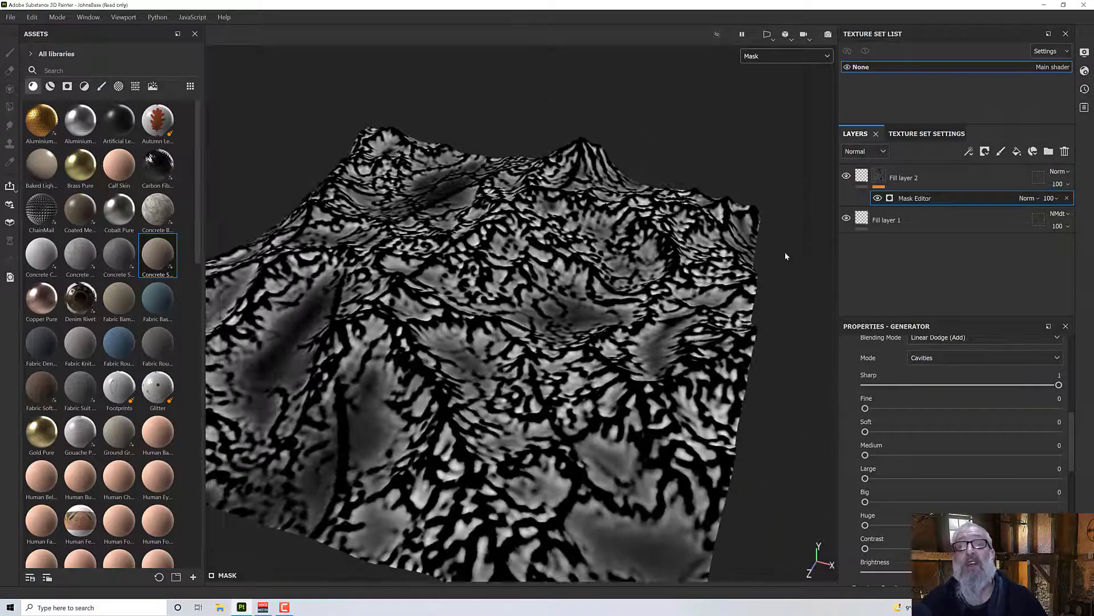
click(770, 57)
click(768, 86)
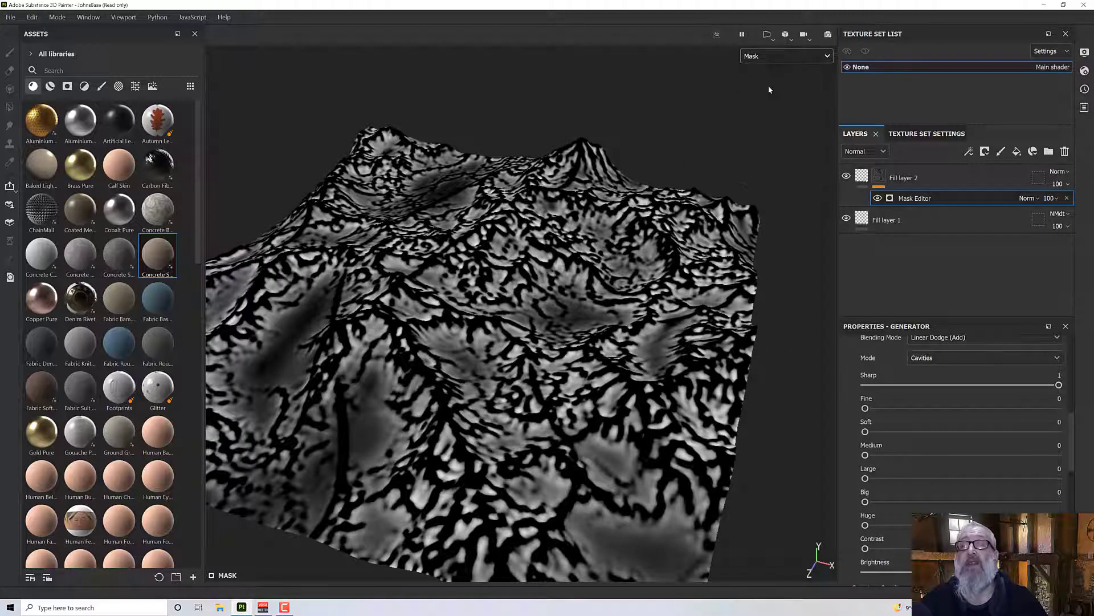
mouse_move(612, 308)
alt+mouse_down()
mouse_move(690, 302)
mouse_move(719, 285)
mouse_move(684, 305)
mouse_move(698, 294)
mouse_move(748, 322)
alt+mouse_up()
scroll(569, 340, up, 3)
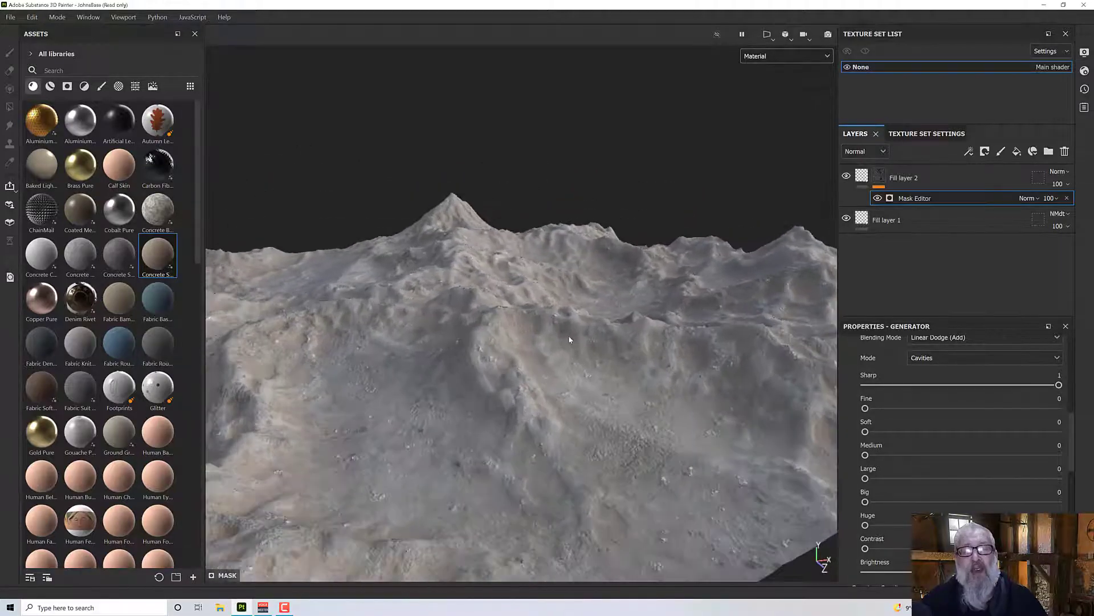
scroll(568, 339, down, 2)
alt+drag(568, 339, 563, 365)
alt+drag(663, 337, 644, 308)
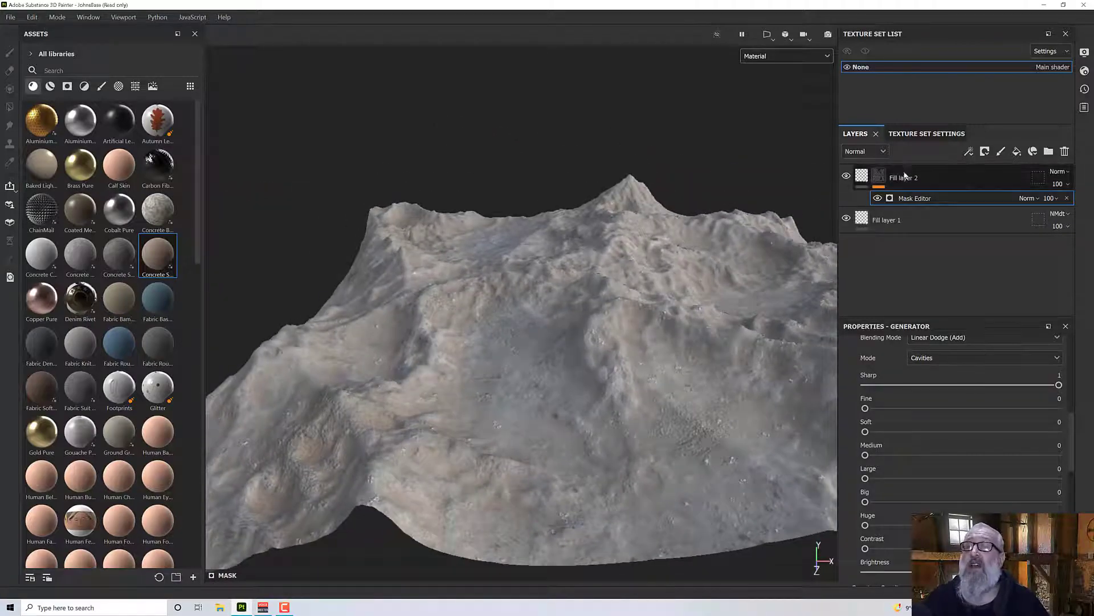
Adjust the Curvature values of Fill layer 2's Mask Editor to Fine 0.47 and Soft 0.12, trying a Soft value of 0.85 first.
scroll(889, 394, up, 2)
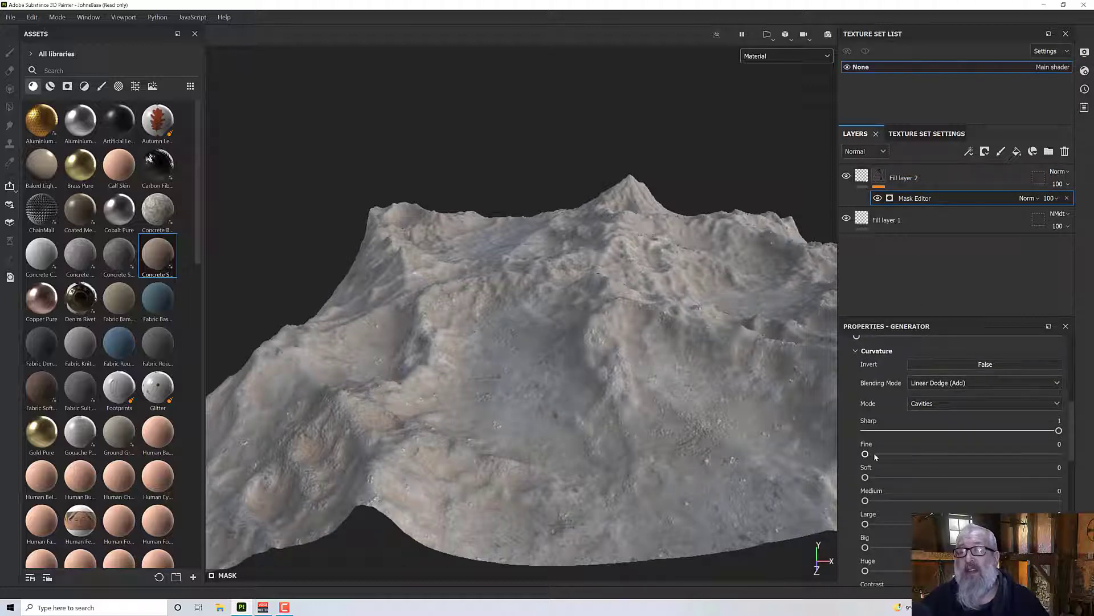
mouse_move(893, 456)
mouse_down()
mouse_move(946, 455)
mouse_move(851, 452)
mouse_move(1018, 453)
mouse_move(875, 454)
mouse_up()
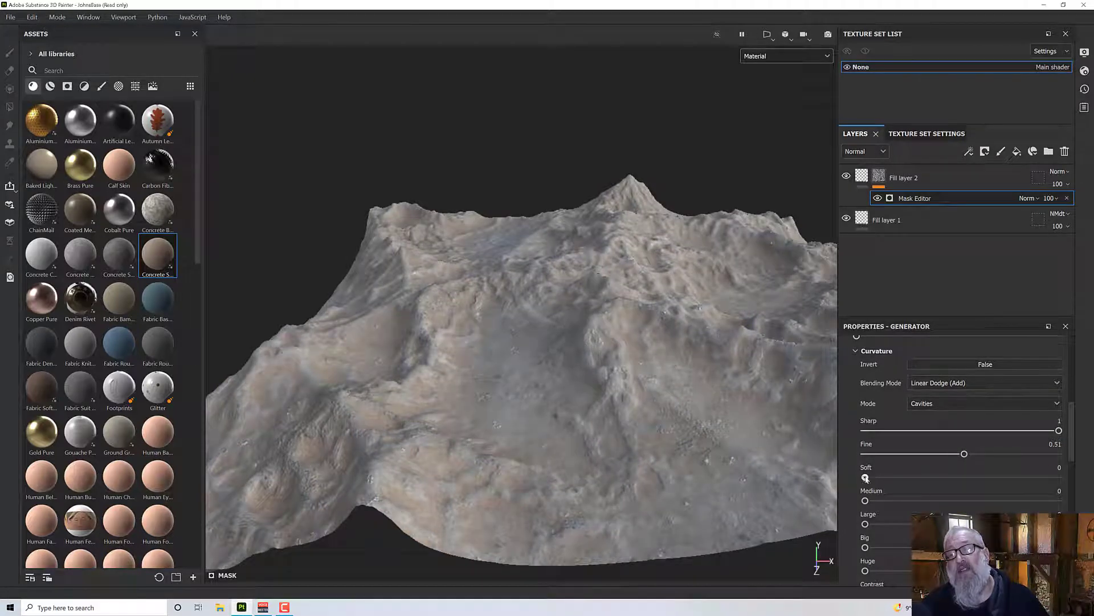
drag(997, 478, 1019, 477)
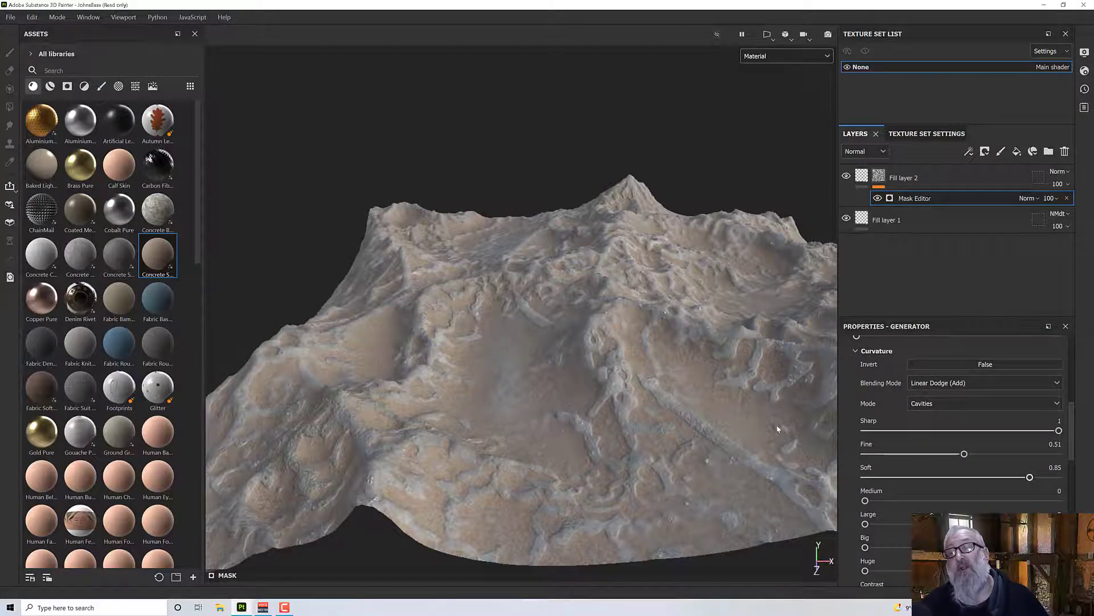
alt+drag(679, 388, 721, 397)
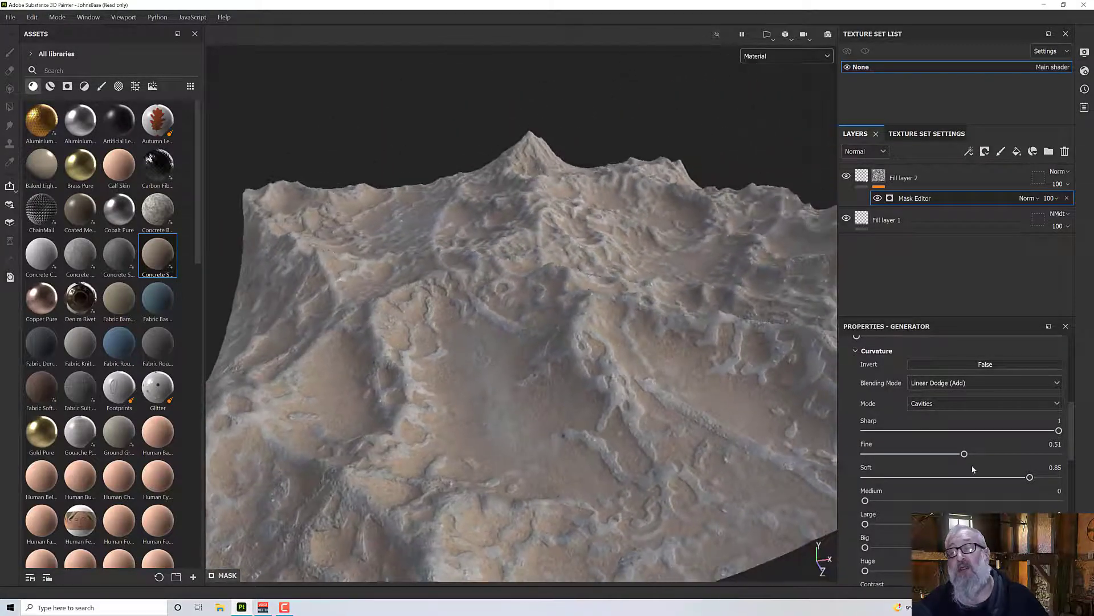
drag(1030, 478, 893, 483)
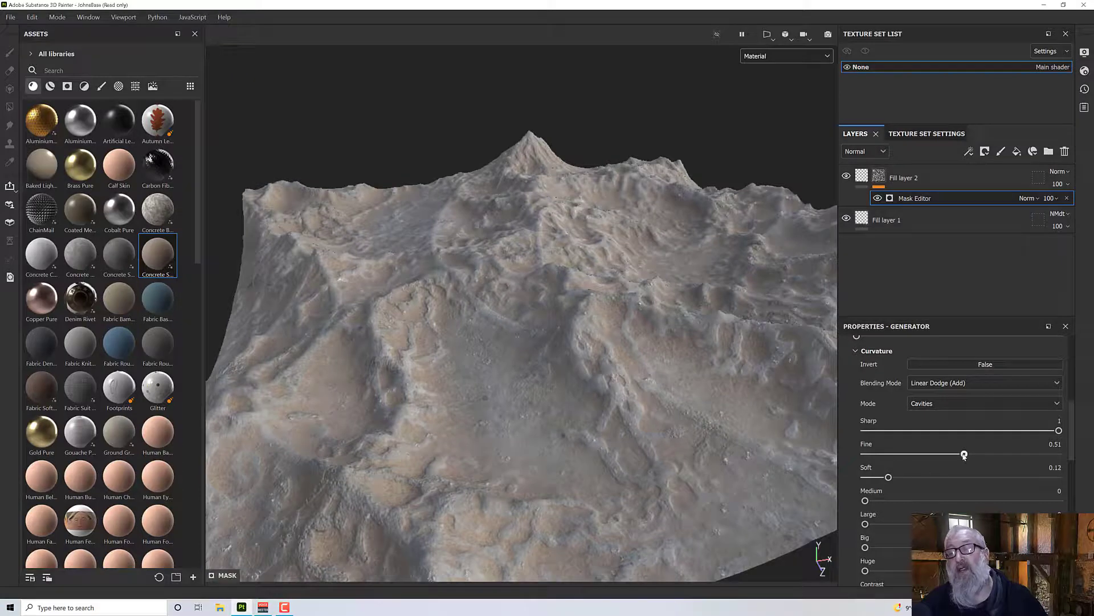
drag(965, 456, 954, 458)
Examine the blended concrete materials on the terrain's slopes, valleys and peaks from several angles and distances.
alt+drag(584, 424, 516, 370)
scroll(516, 375, down, 2)
scroll(517, 374, up, 5)
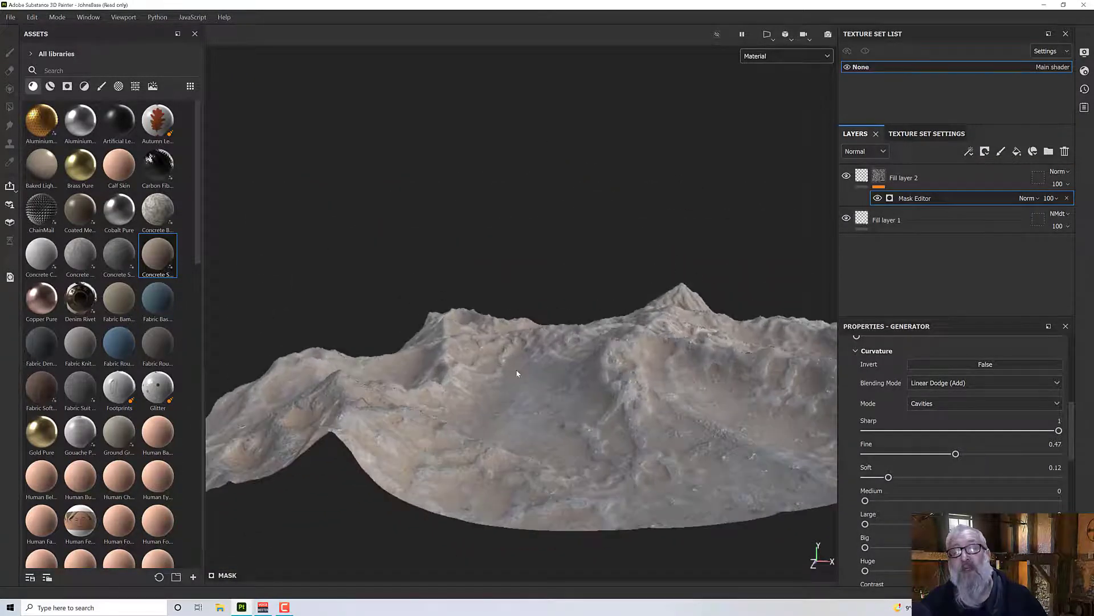
alt+drag(545, 422, 598, 398)
scroll(547, 388, up, 3)
scroll(586, 422, down, 2)
scroll(599, 398, down, 1)
alt+middle_drag(598, 398, 598, 385)
alt+drag(597, 385, 626, 426)
scroll(626, 425, down, 2)
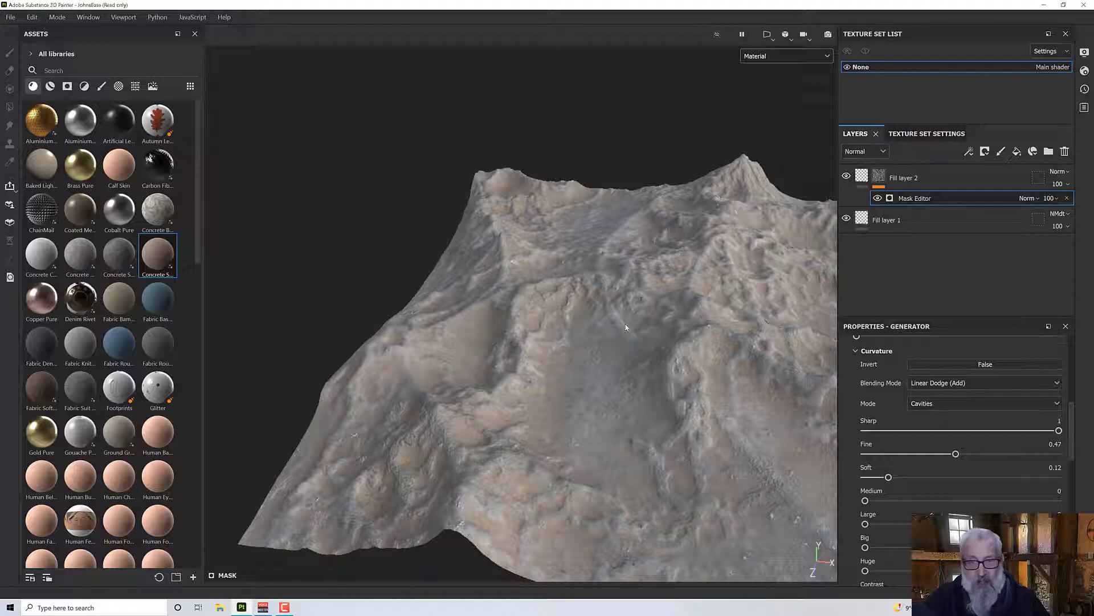
alt+drag(620, 327, 631, 315)
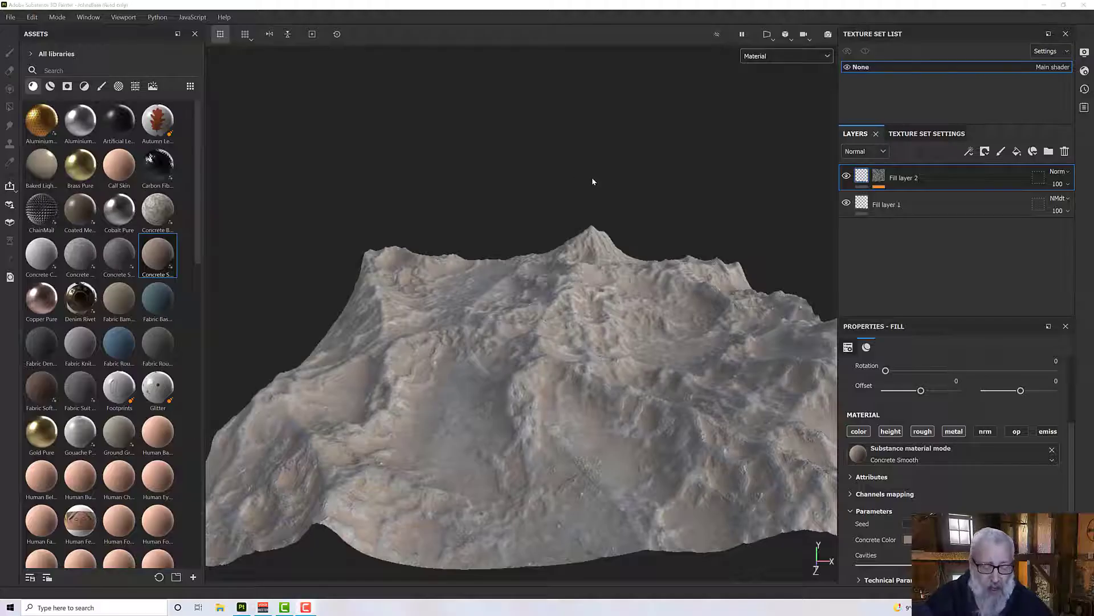
Set the layer stack to the Base color channel and duplicate Fill layer 2 together with its mask.
click(865, 151)
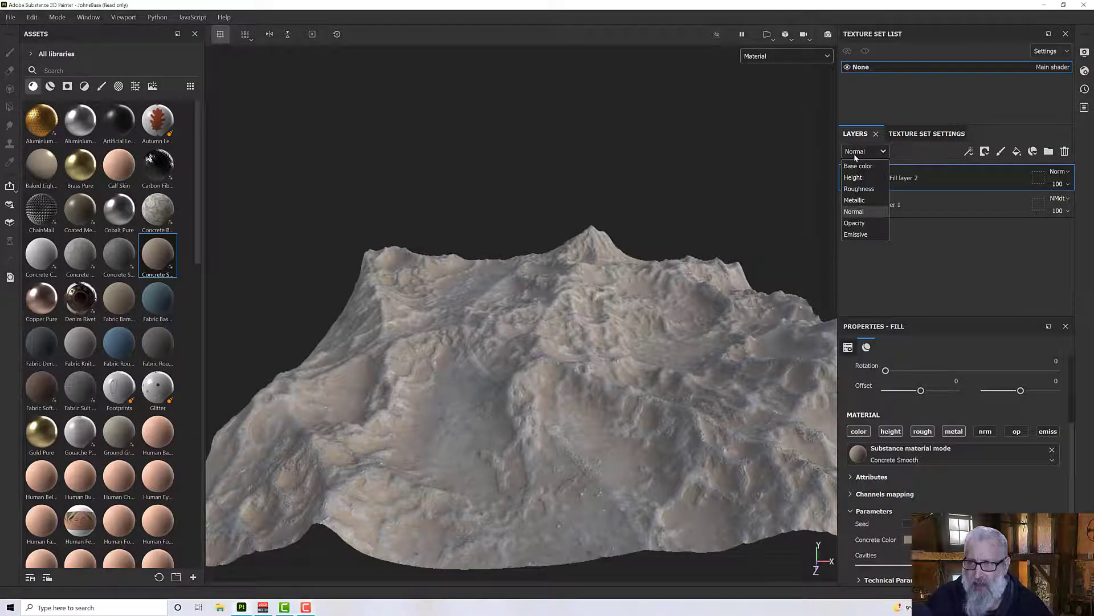
click(858, 163)
right_click(926, 179)
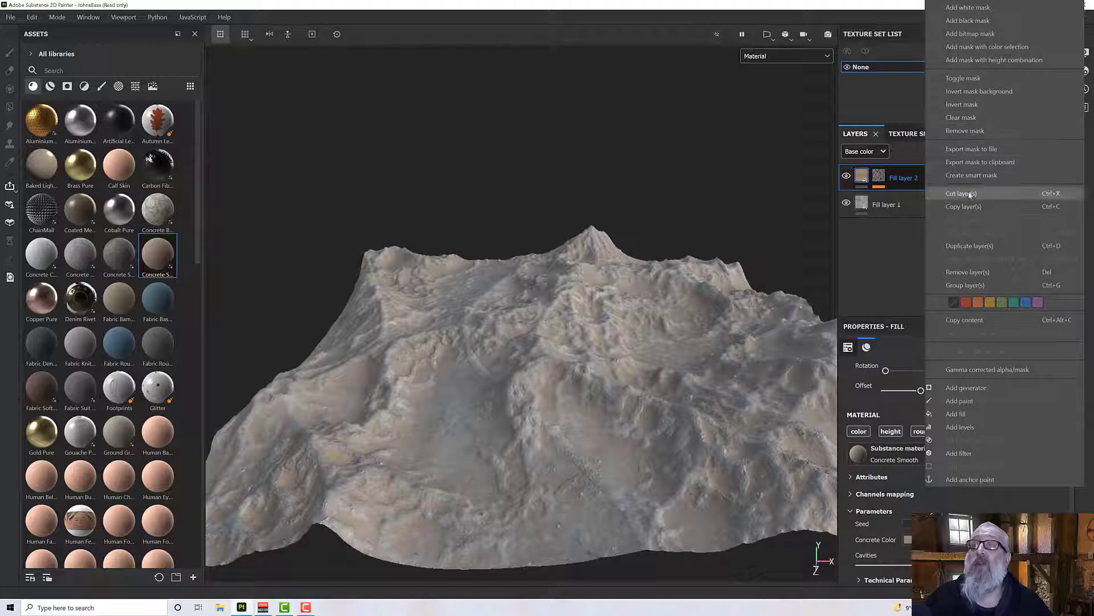
click(918, 221)
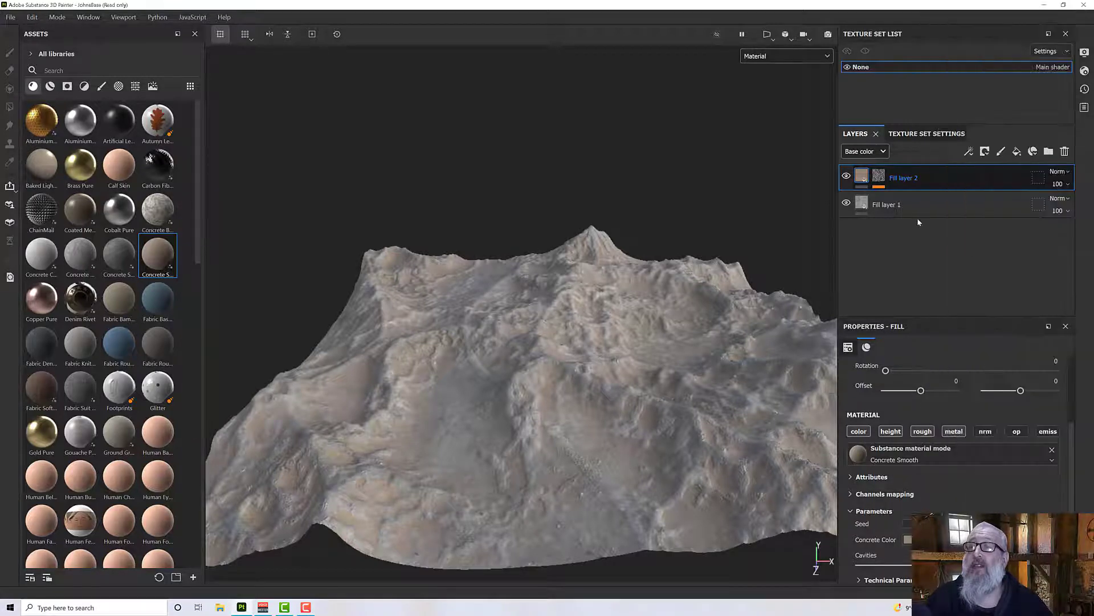
key(ctrl+d)
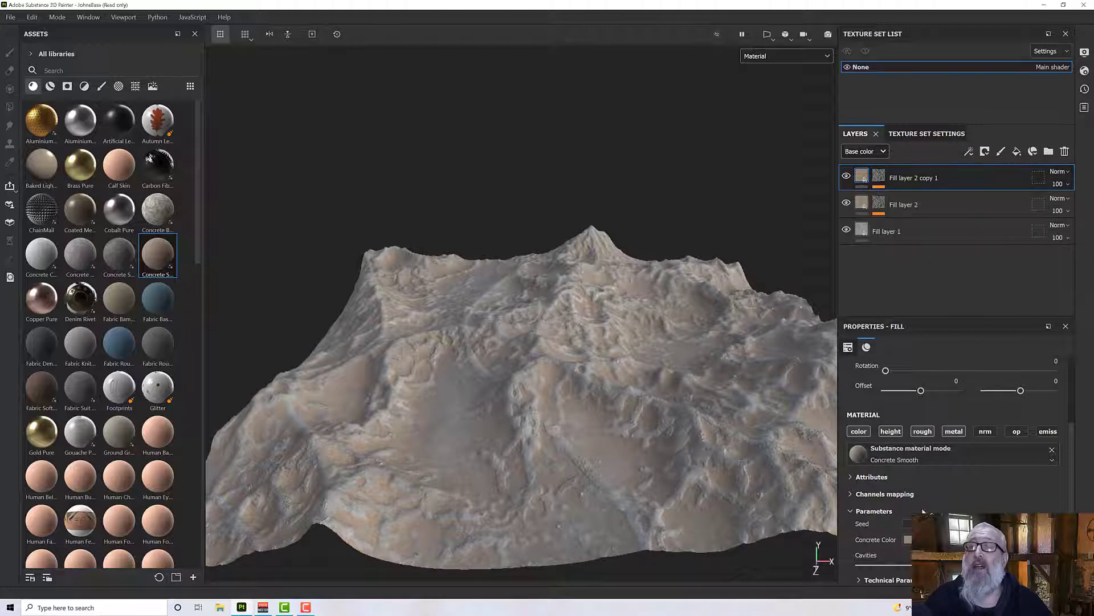
Darken the Concrete Color of Fill layer 2 copy 1 to a deeper brown and check it on the terrain.
click(910, 539)
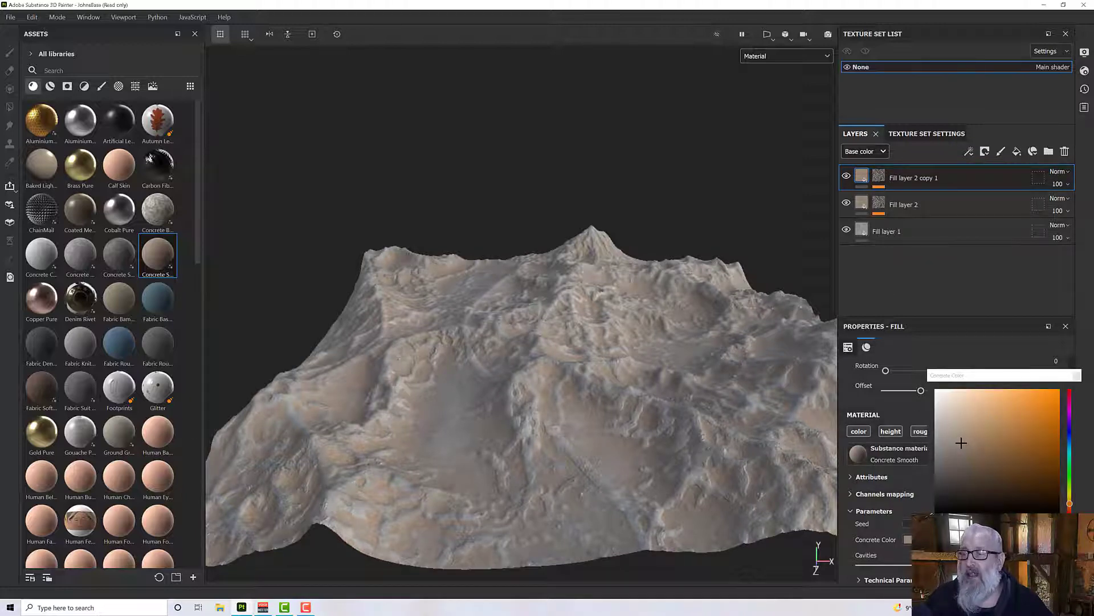
drag(961, 443, 961, 474)
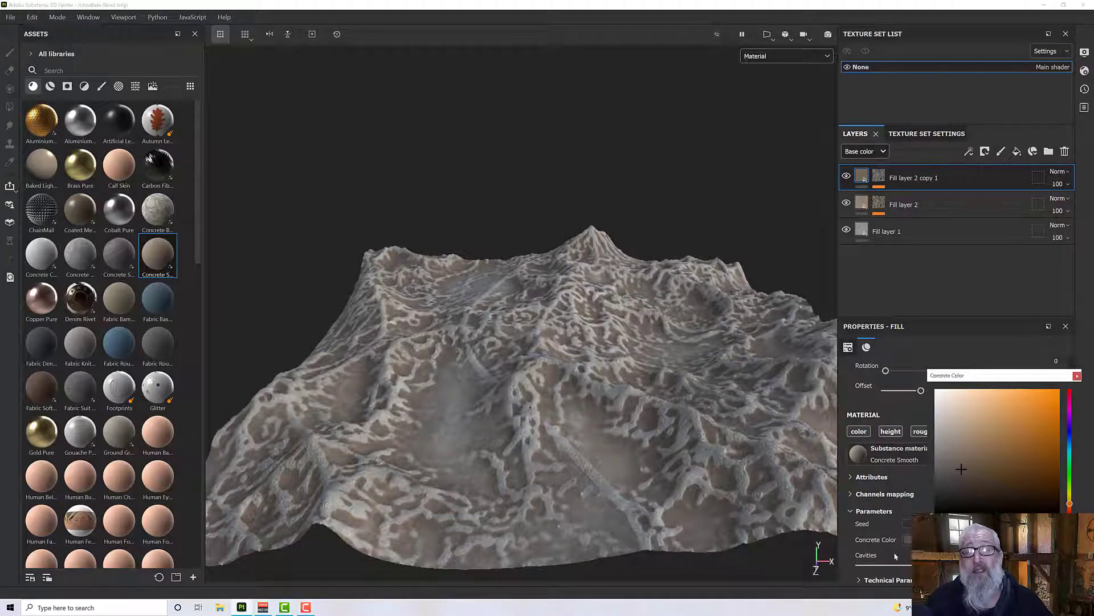
alt+drag(636, 387, 582, 386)
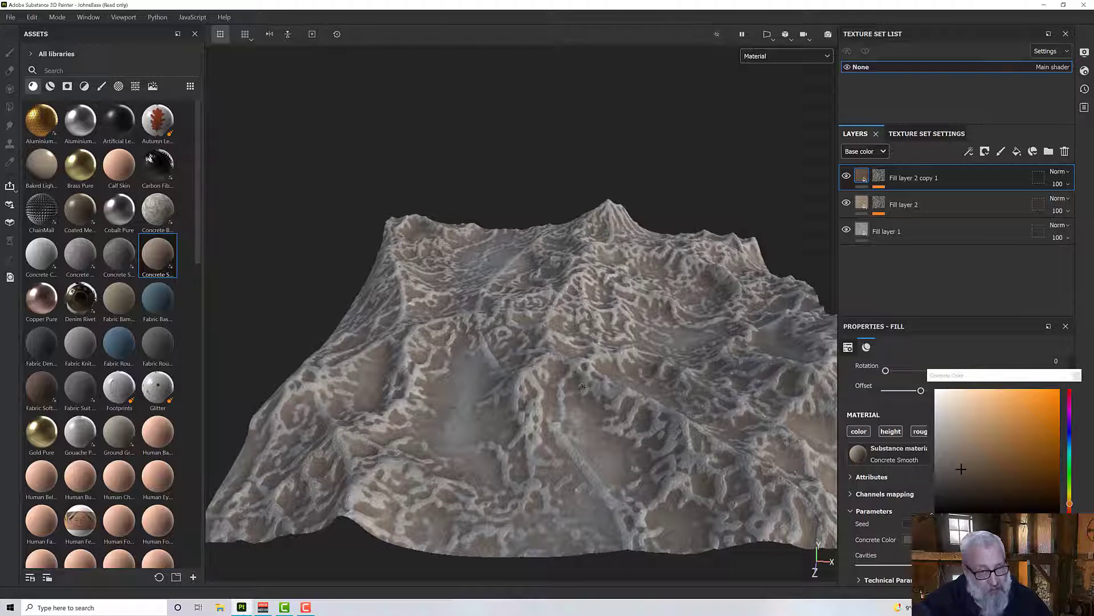
click(1026, 336)
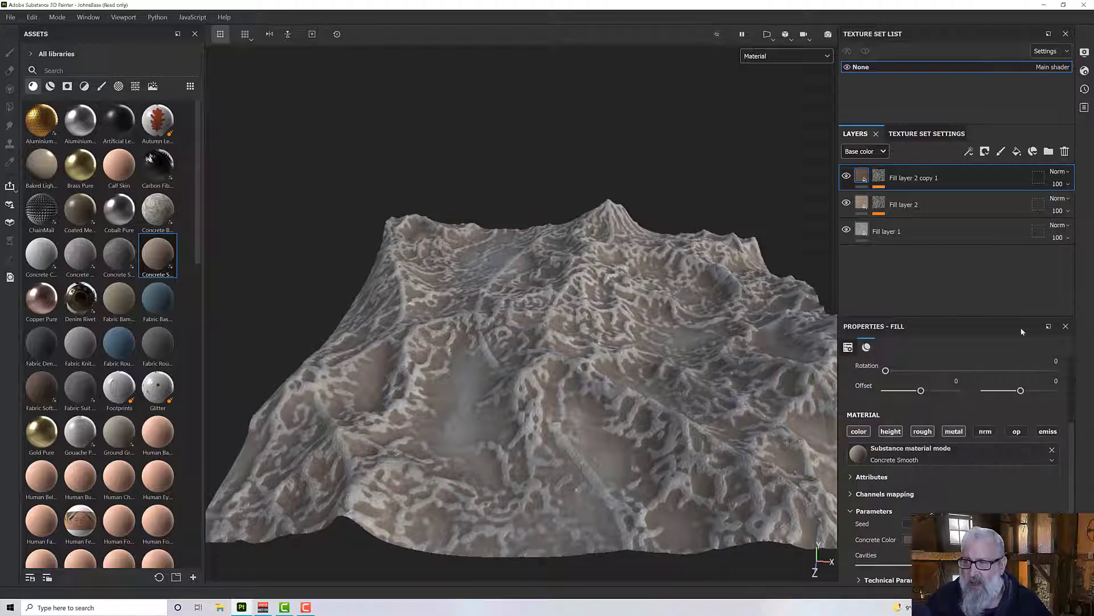
In the Mask Editor of Fill layer 2 copy 1, set the Curvature values Sharp to 0.54, Fine to 0.18 and Soft to 0.
click(881, 177)
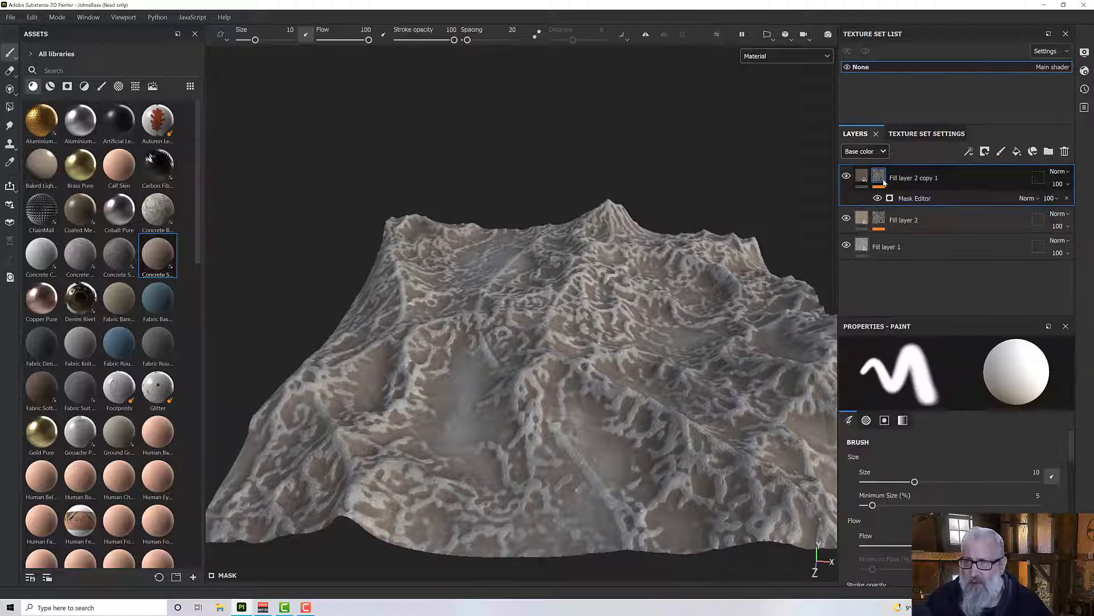
click(906, 201)
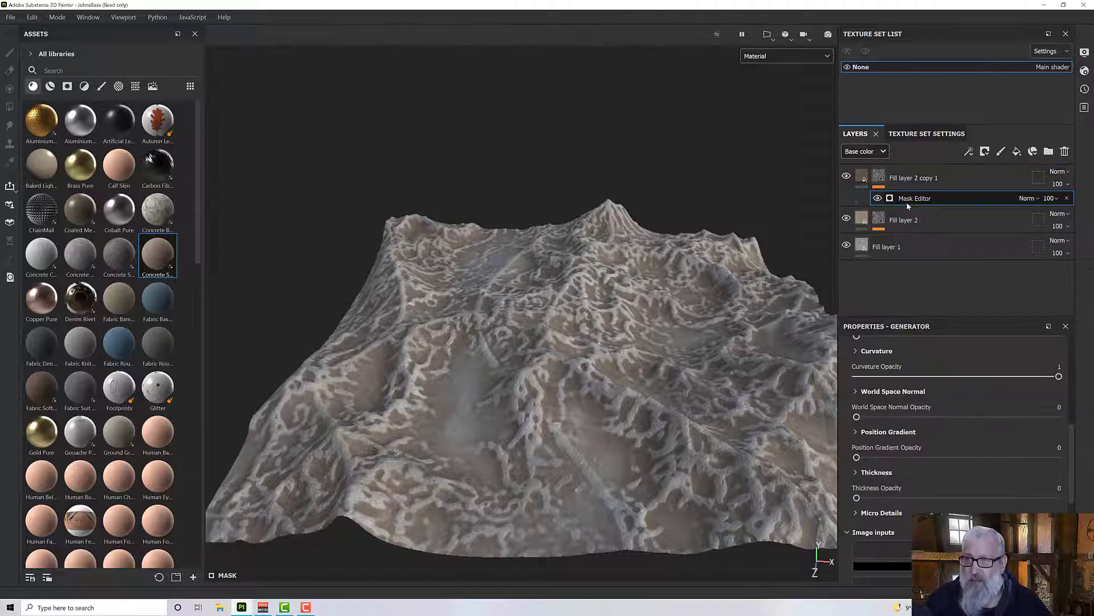
scroll(938, 453, down, 1)
scroll(938, 454, up, 2)
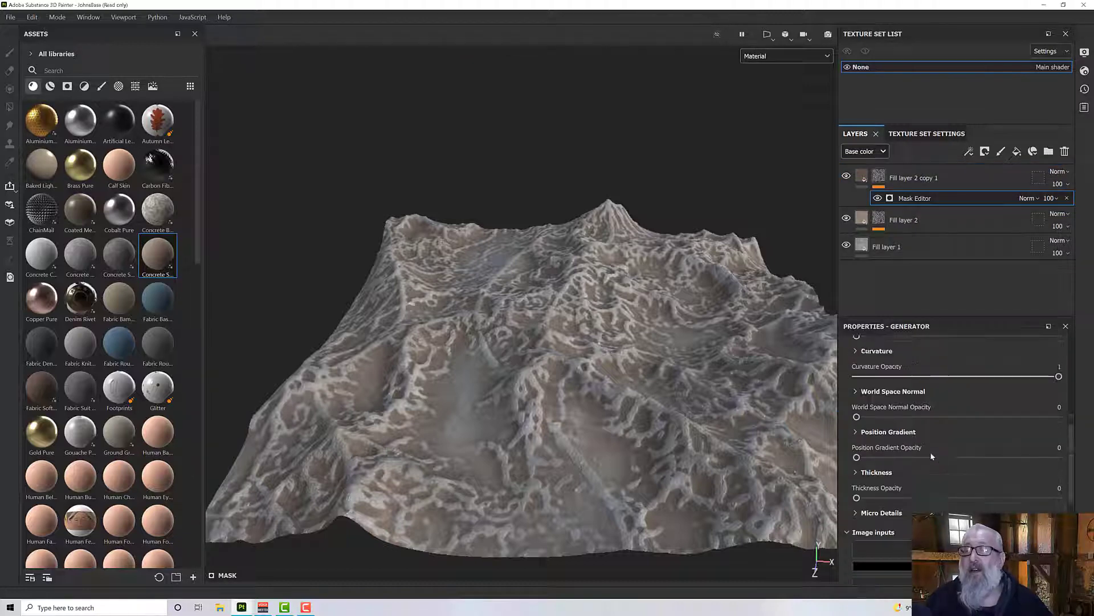
click(855, 396)
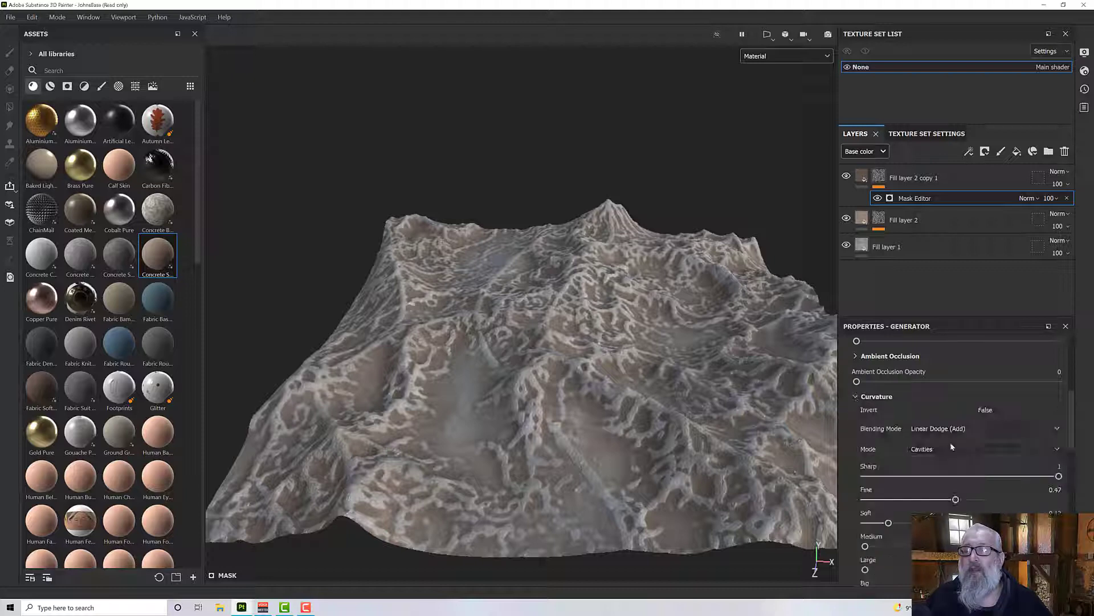
scroll(855, 396, down, 1)
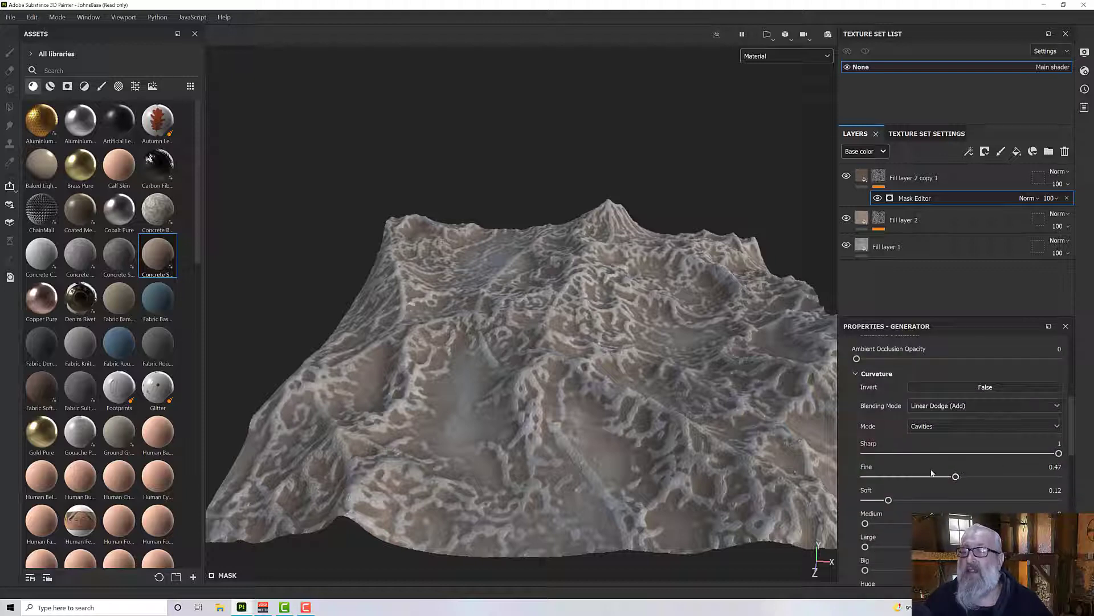
drag(877, 501, 865, 501)
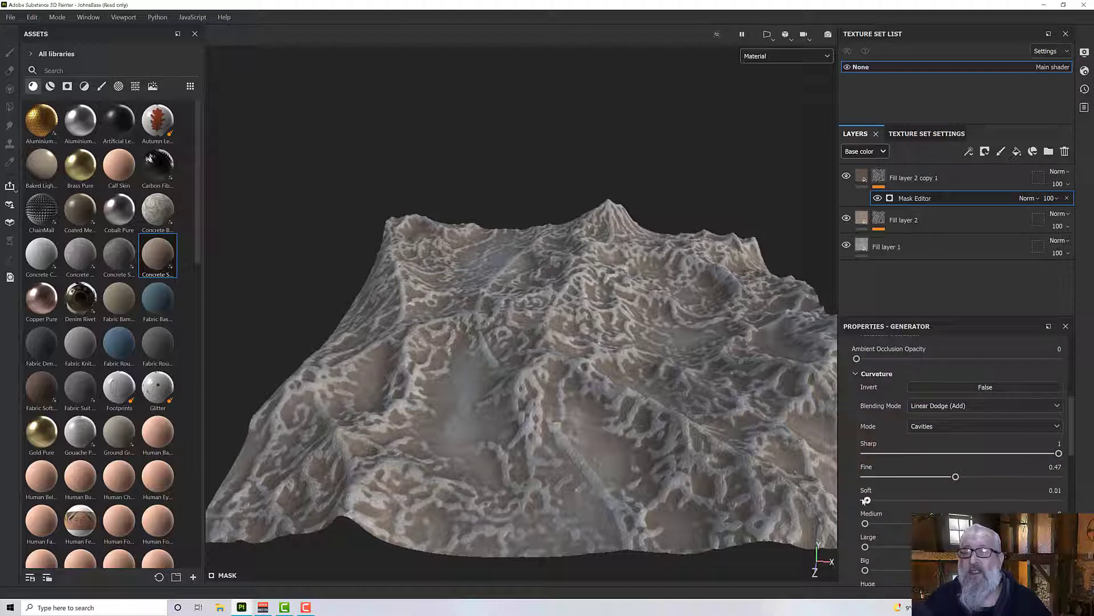
drag(940, 480, 907, 477)
drag(1058, 460, 966, 462)
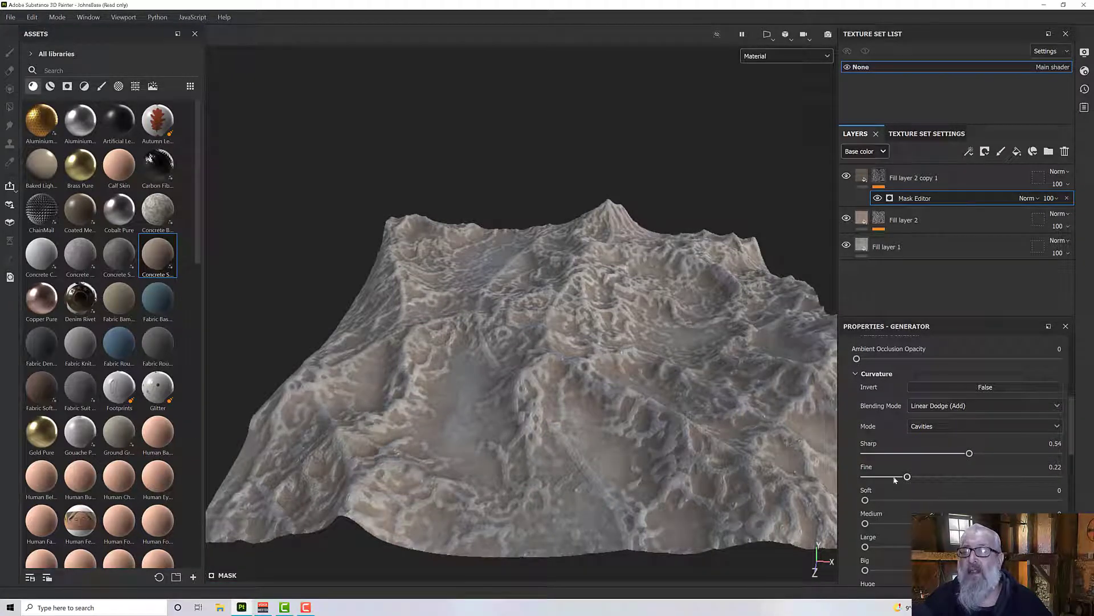
drag(864, 481, 859, 480)
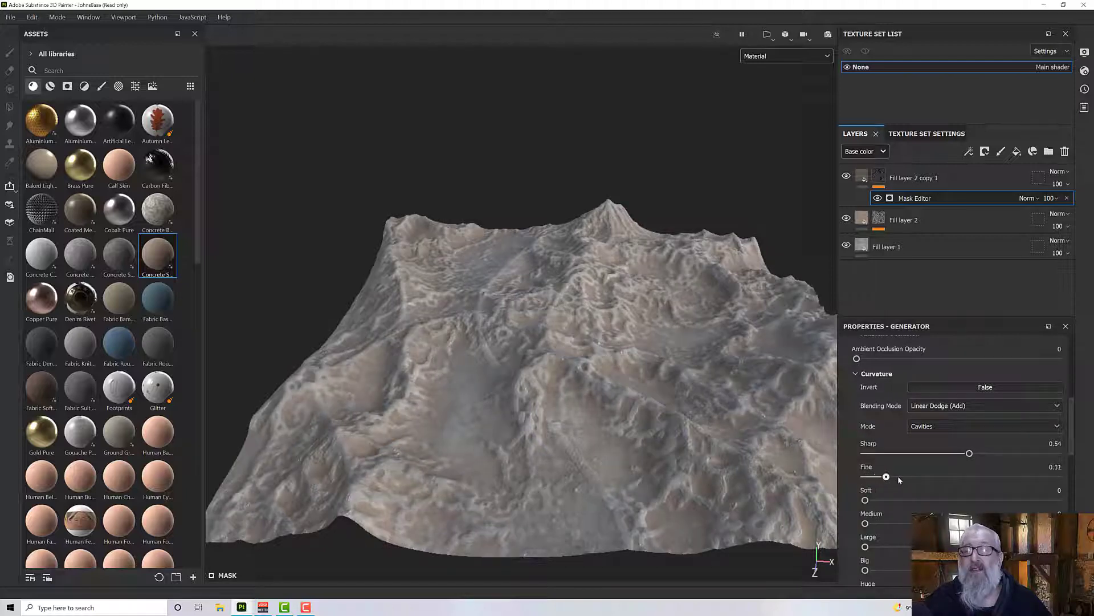
Display the mask of Fill layer 2 copy 1 on the terrain and set its Curvature Fine to 0 and Sharp to 0.84.
click(764, 56)
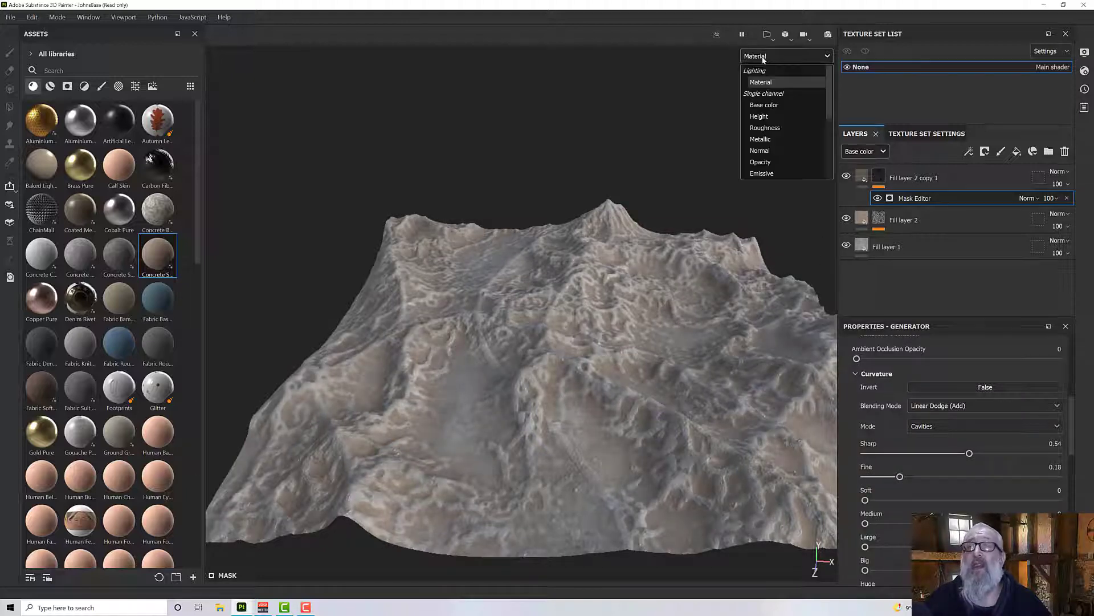
click(773, 157)
alt+drag(696, 331, 698, 335)
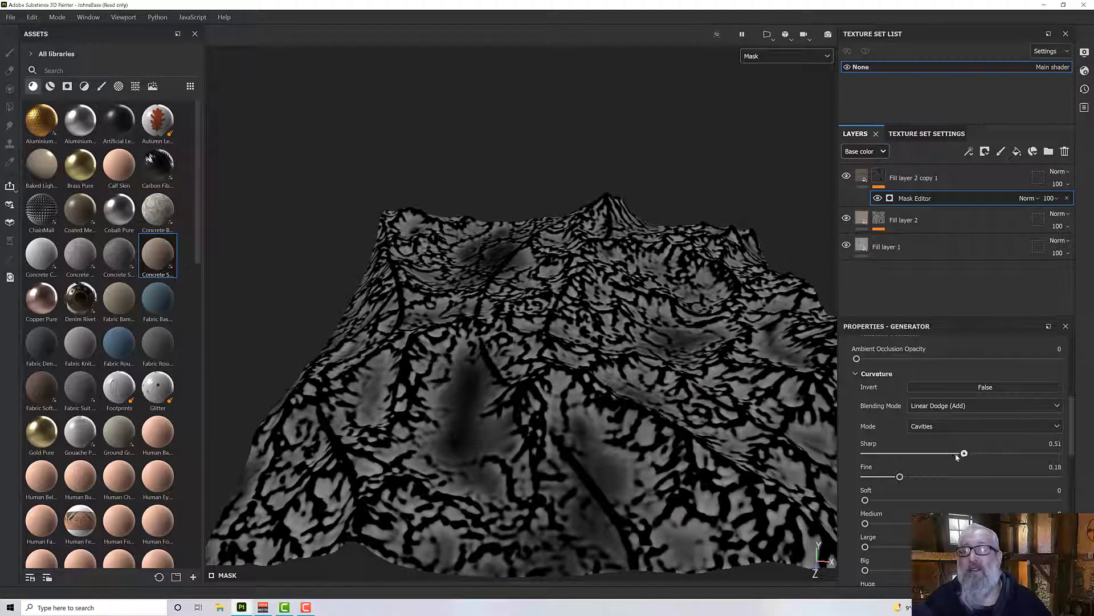
mouse_move(957, 457)
mouse_down()
mouse_move(843, 456)
mouse_move(955, 454)
mouse_up()
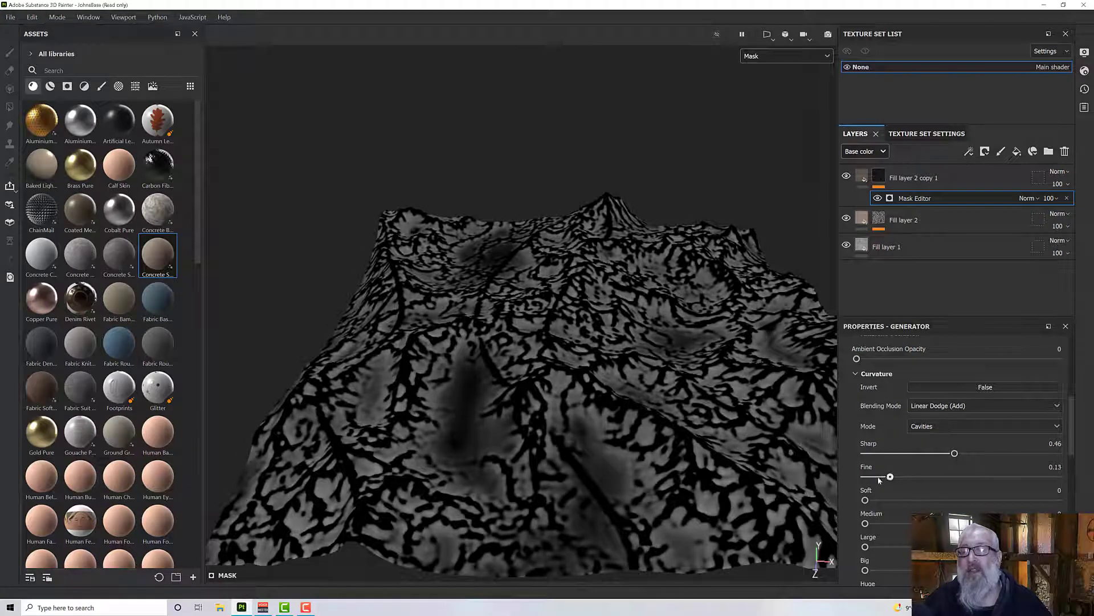
drag(880, 481, 837, 477)
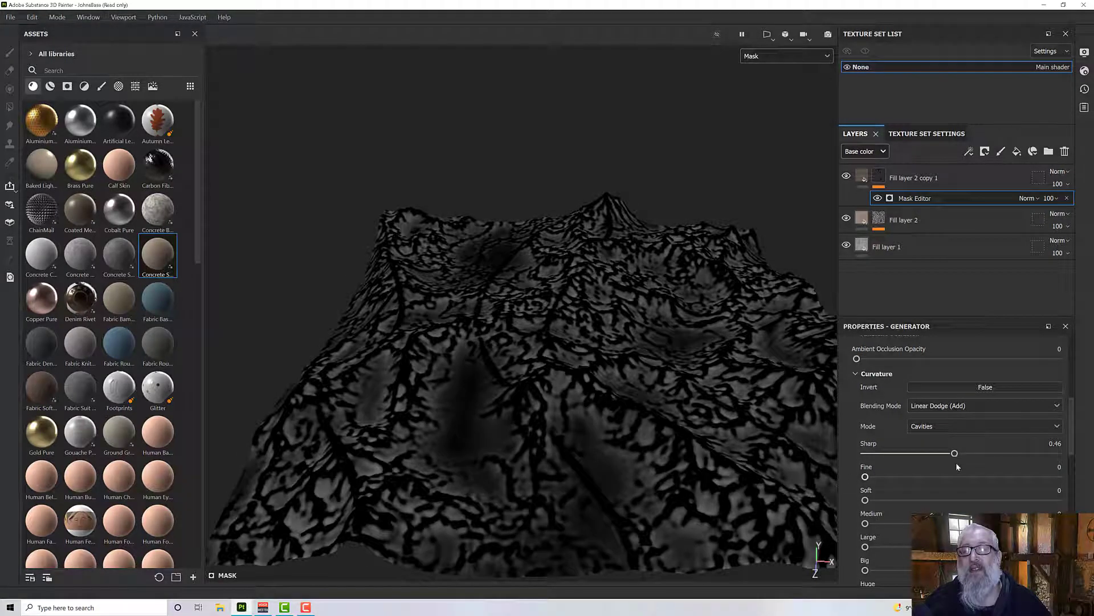
drag(955, 453, 1029, 453)
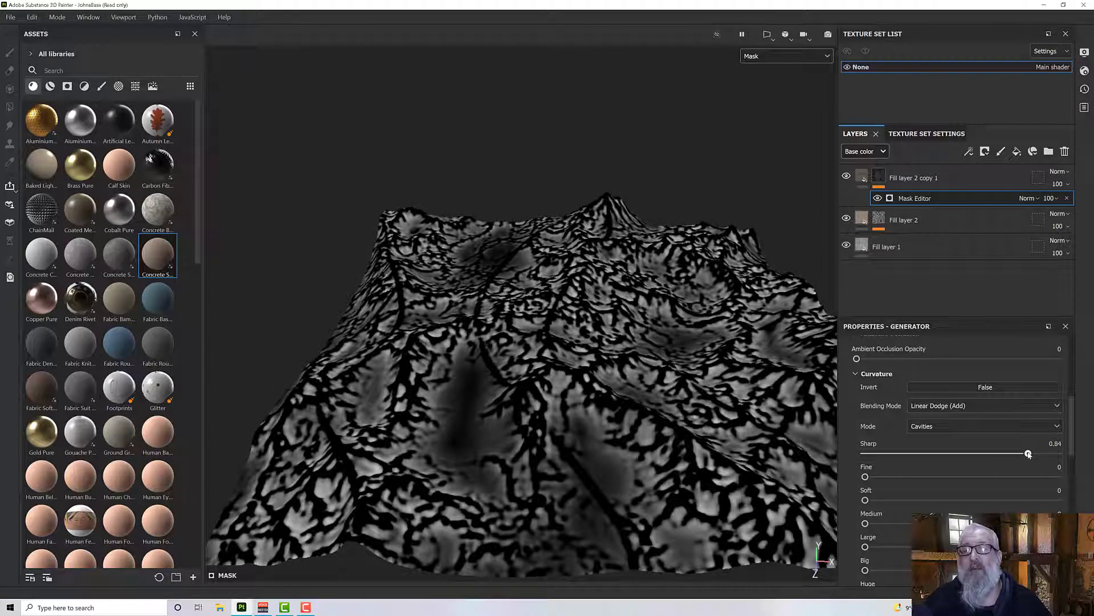
Compare the masks of Fill layer 2 and Fill layer 2 copy 1, and switch the viewport to the Material display to inspect the terrain.
click(878, 221)
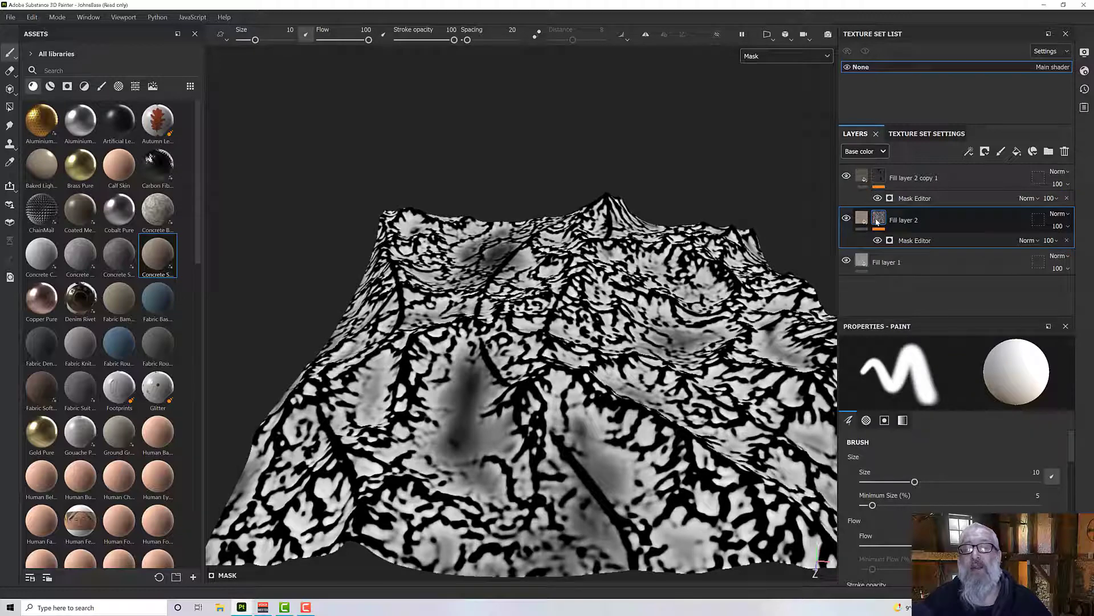
click(880, 181)
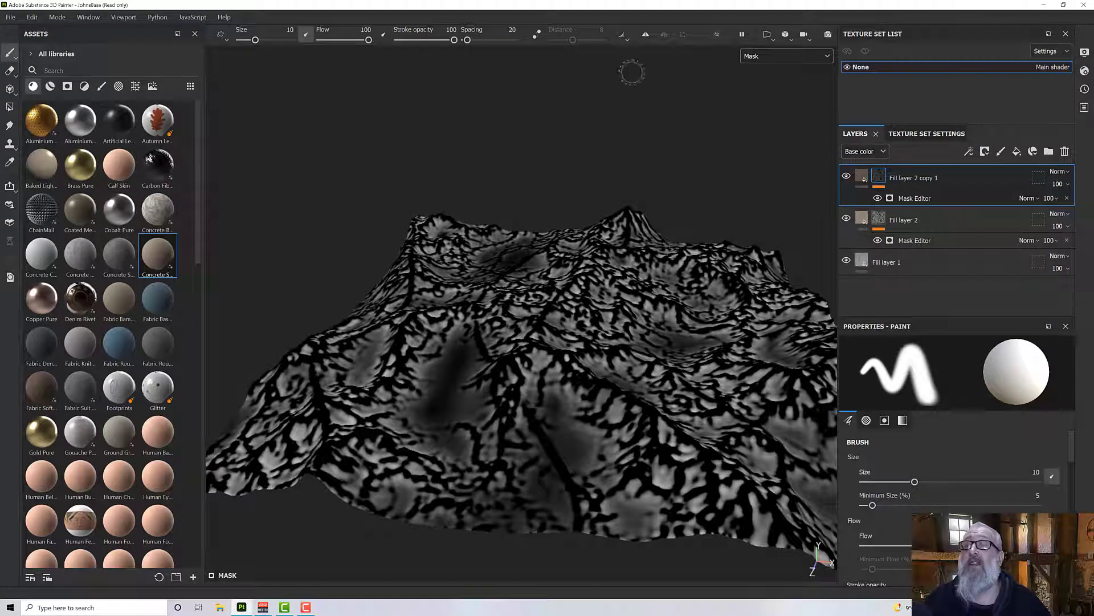
click(767, 56)
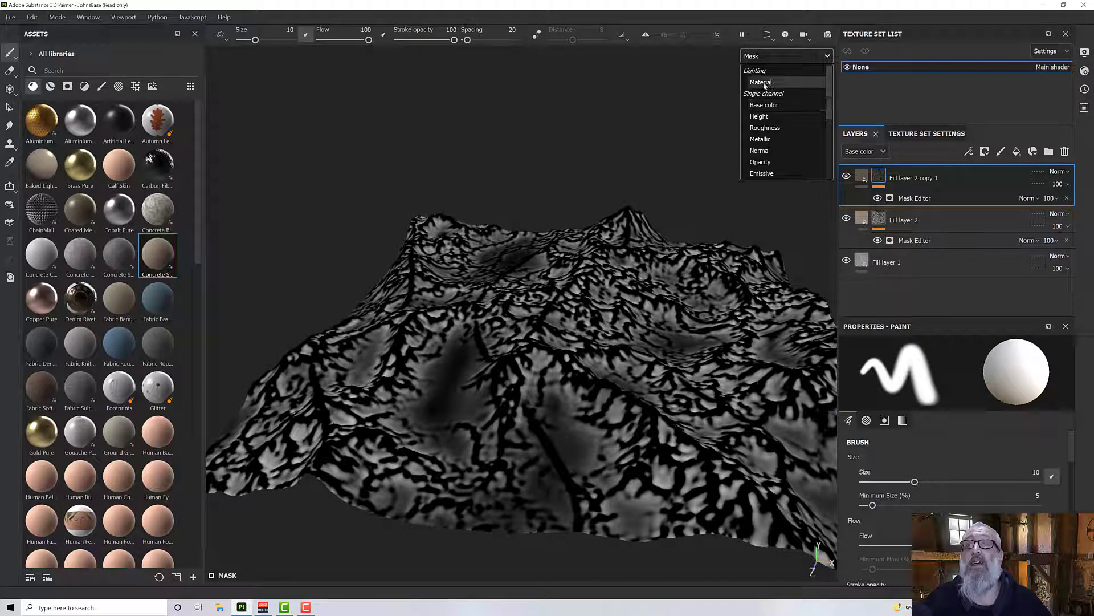
click(765, 84)
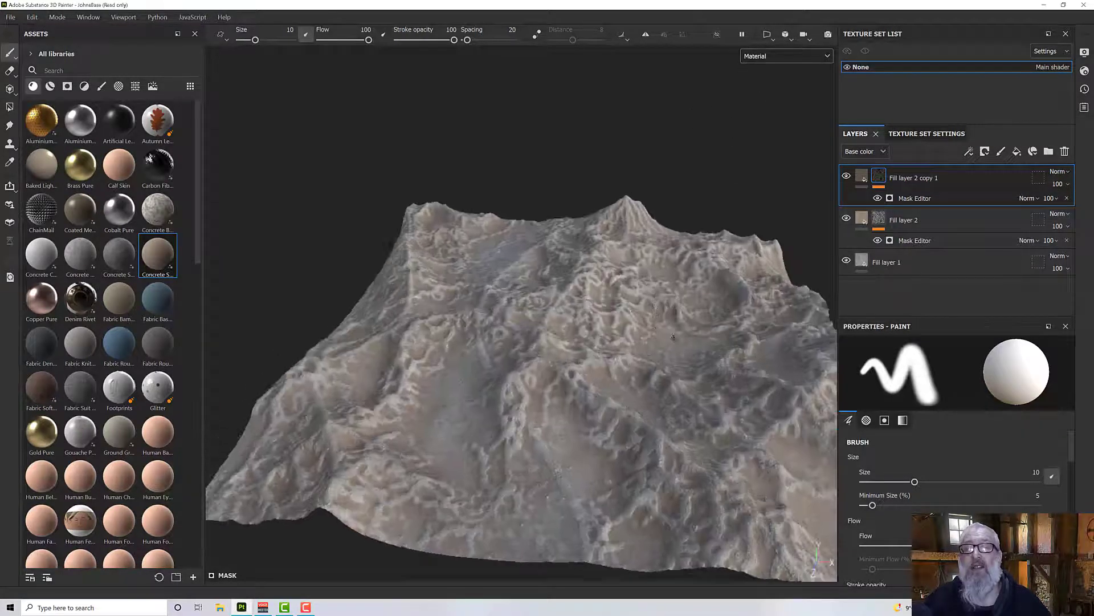
alt+drag(673, 337, 776, 348)
scroll(775, 336, up, 3)
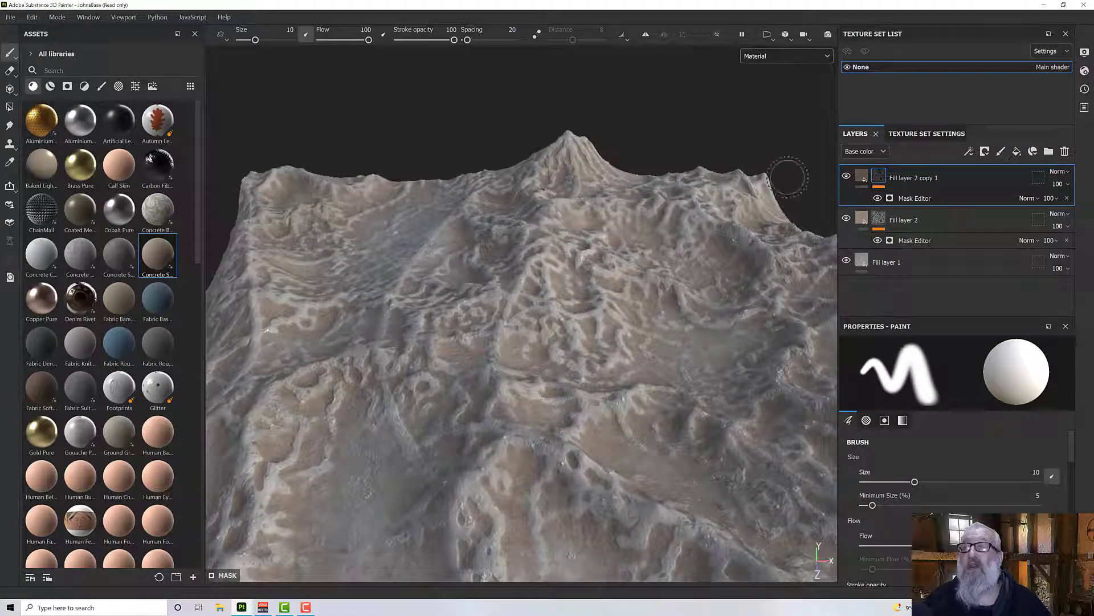
Darken the Concrete Color of Fill layer 2 copy 1 to 282420 and check it on the terrain.
click(862, 176)
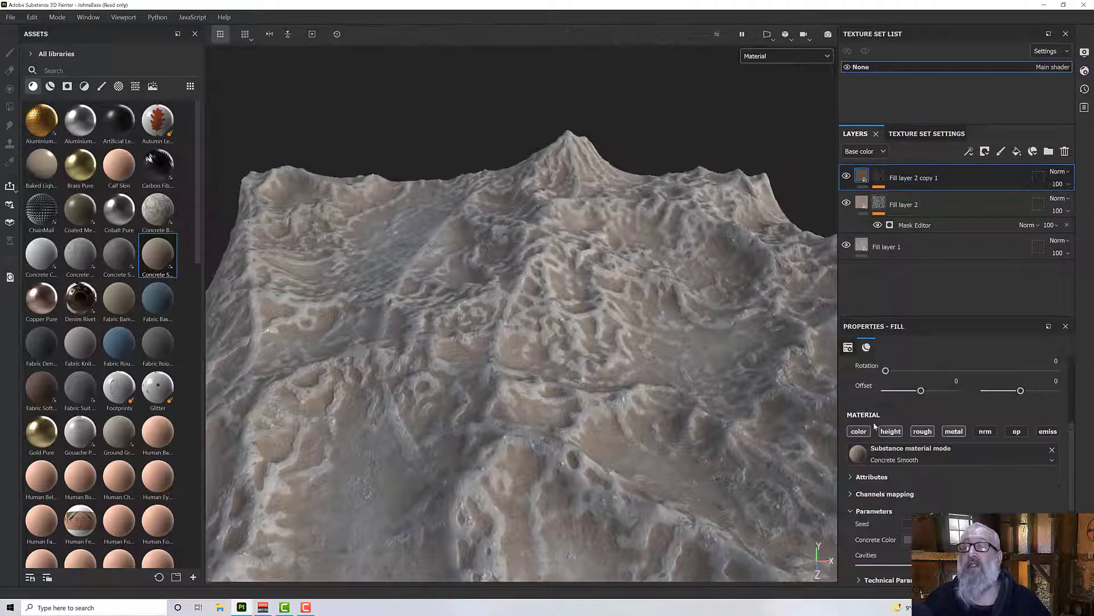
click(929, 494)
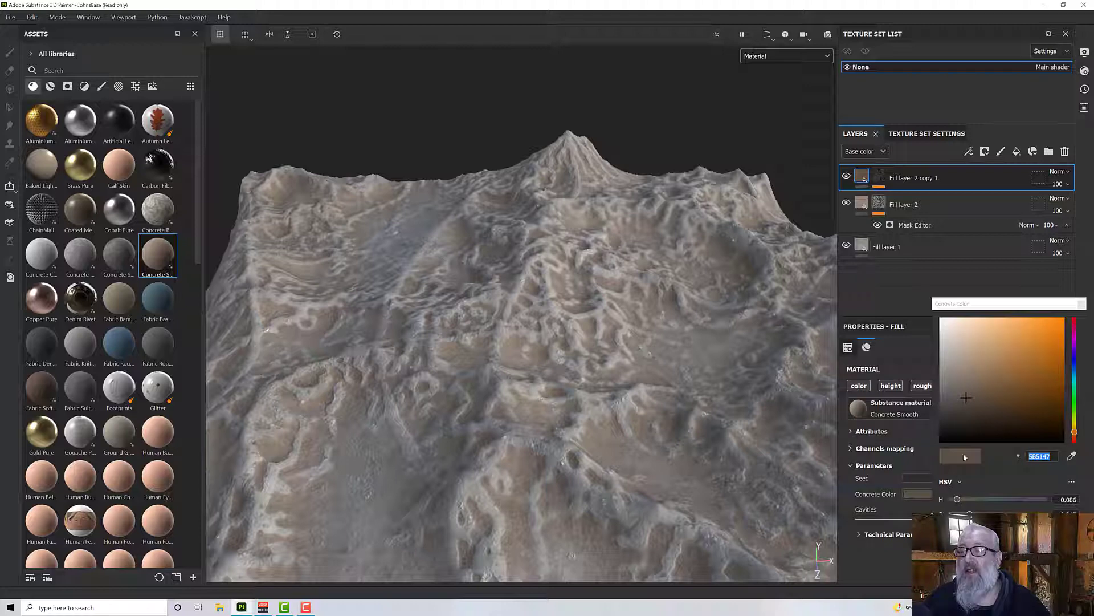
text(000000)
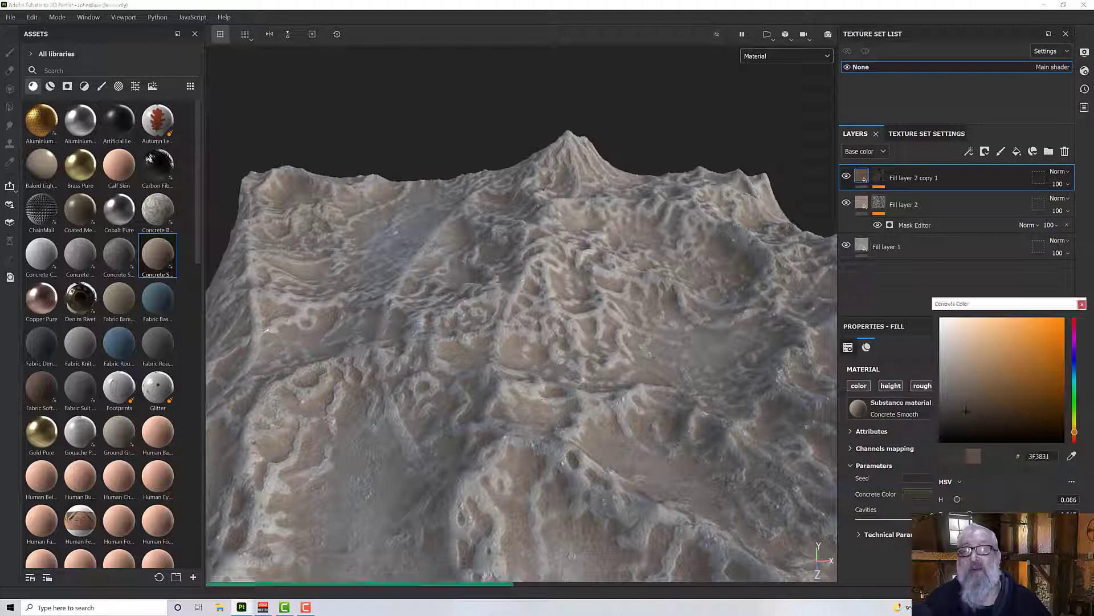
drag(949, 528, 958, 528)
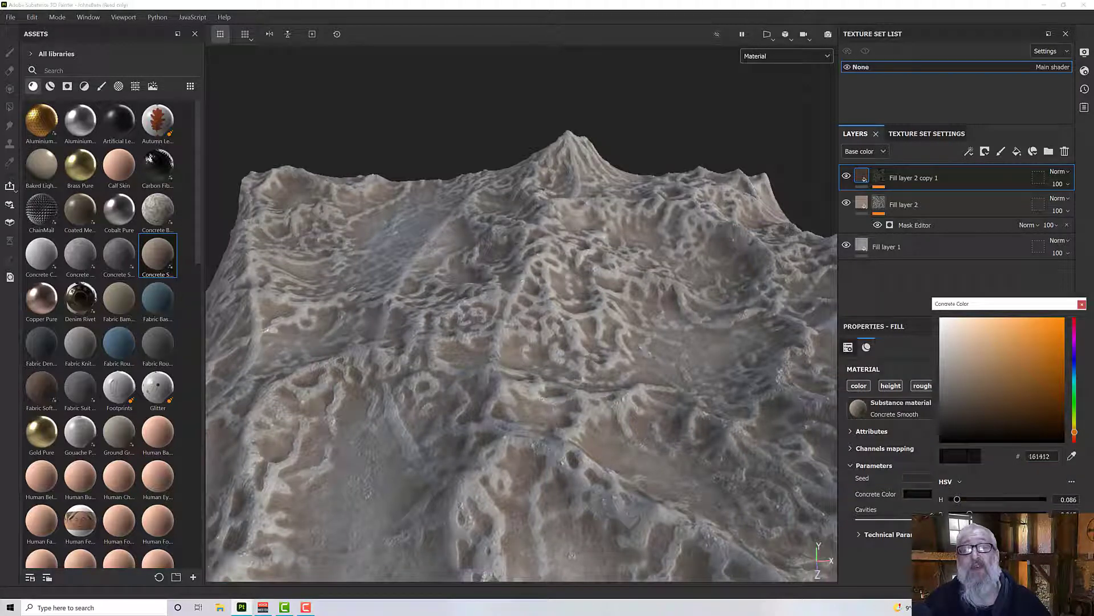
drag(965, 441, 966, 428)
alt+drag(584, 476, 696, 420)
scroll(696, 420, up, 5)
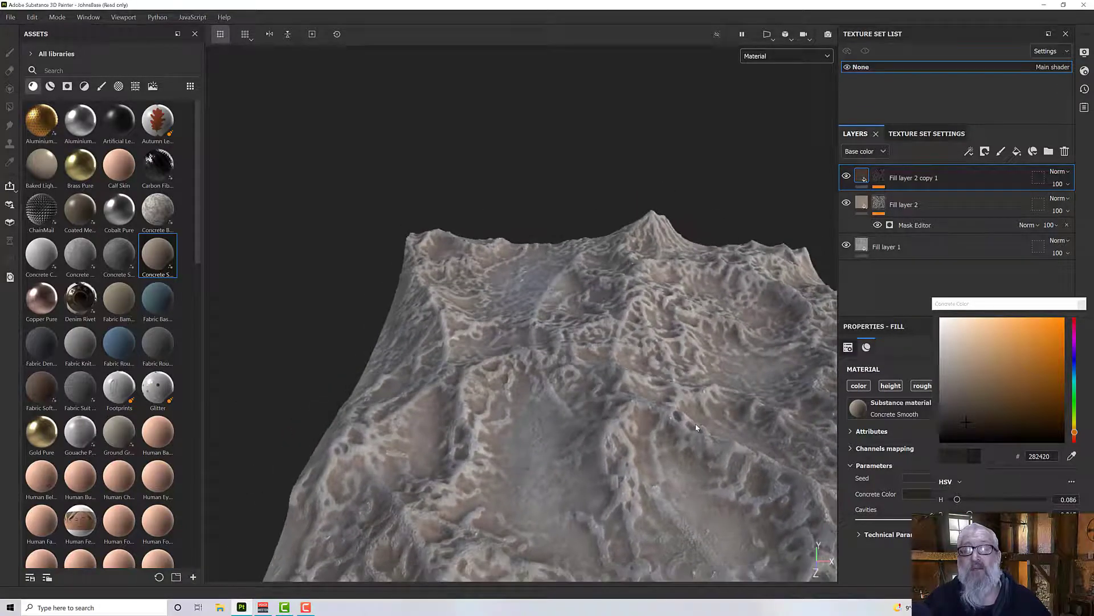
alt+drag(569, 415, 578, 429)
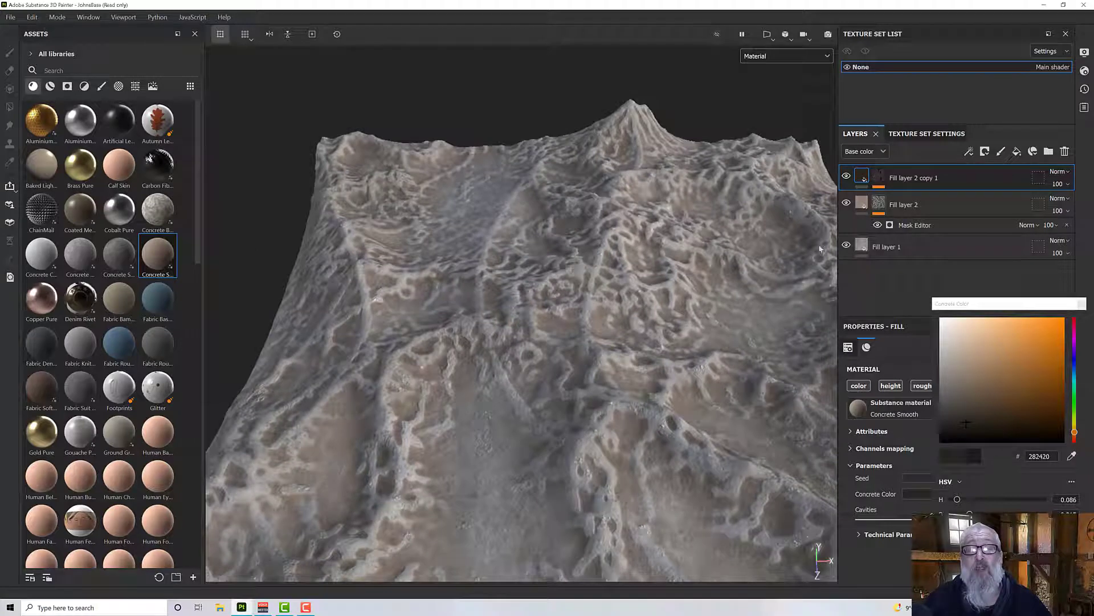
Add a Blur filter above the Mask Editor in the mask of Fill layer 2.
click(913, 225)
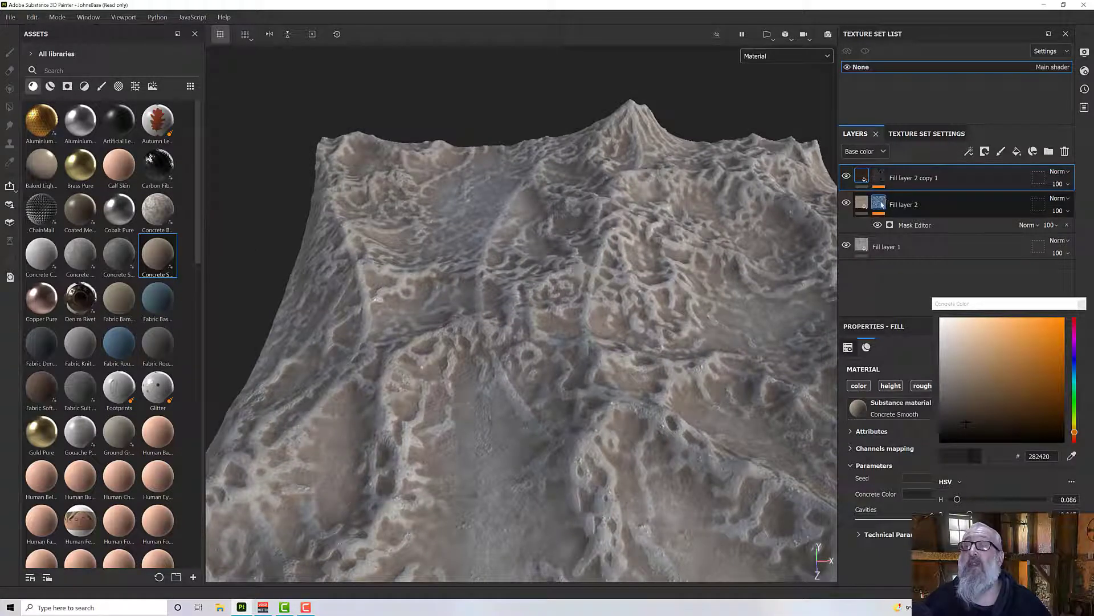
click(910, 230)
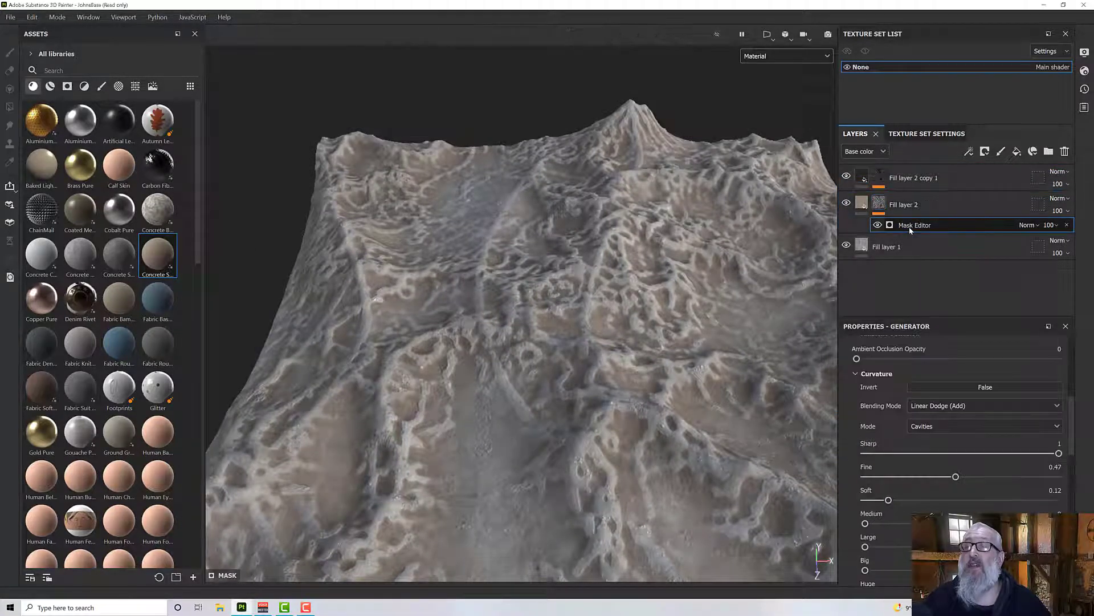
right_click(910, 229)
click(944, 429)
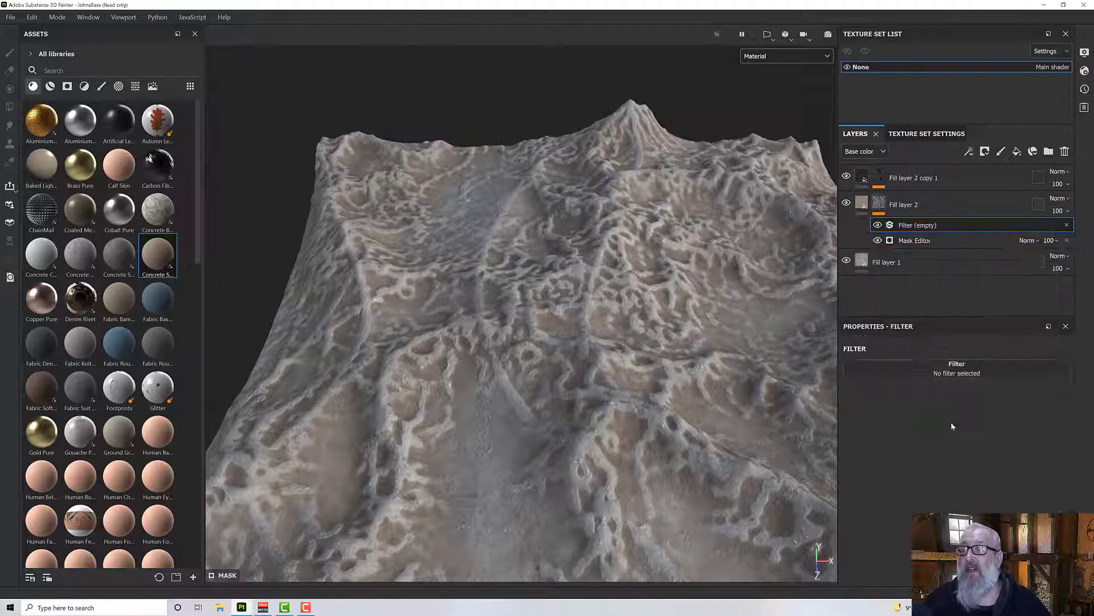
click(955, 368)
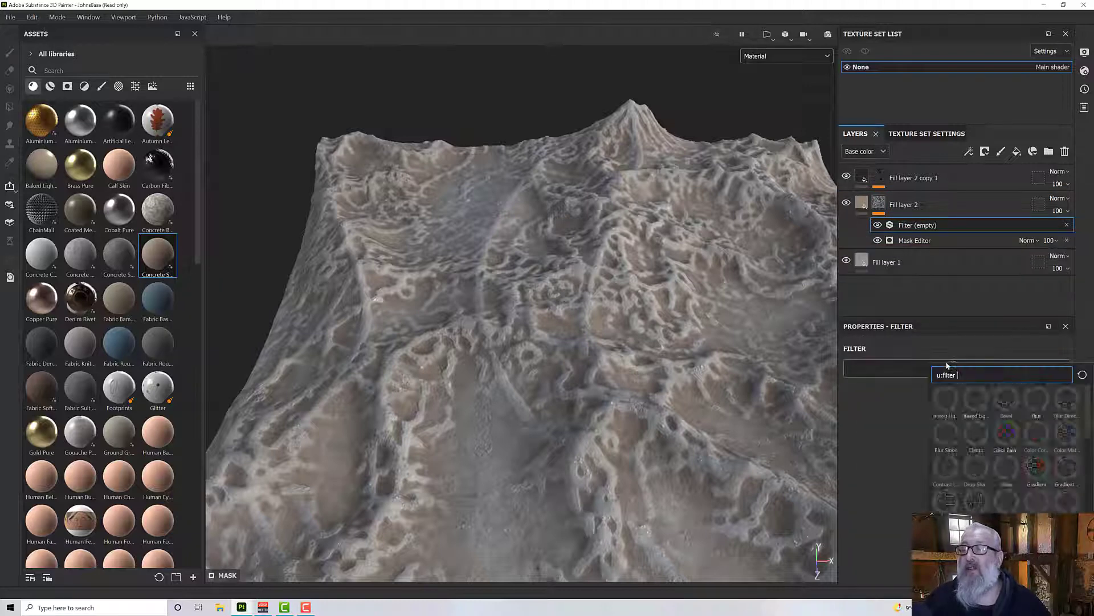
click(1039, 402)
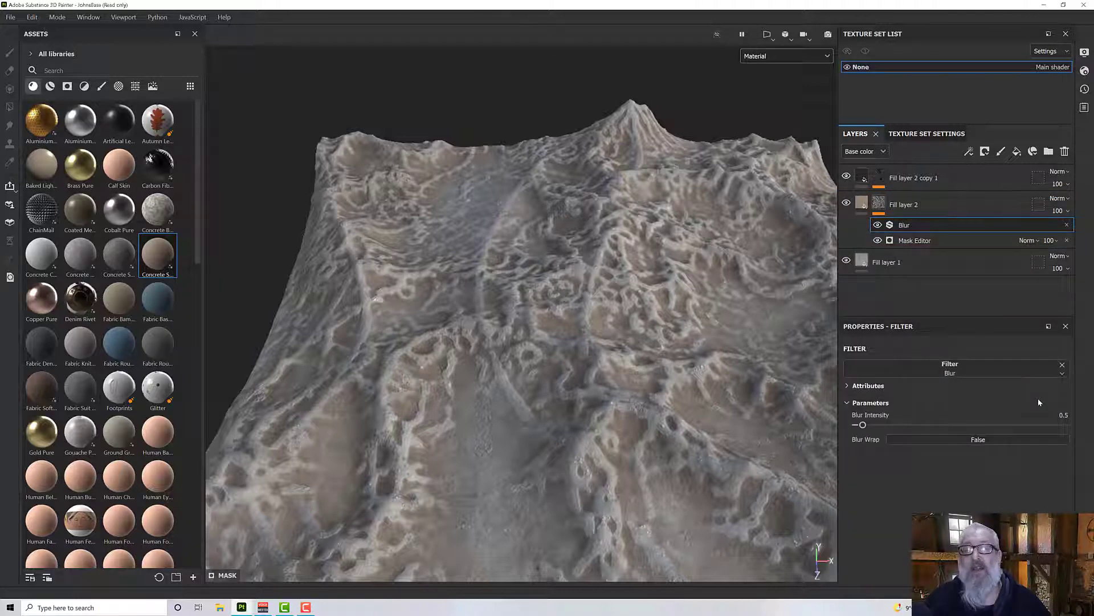
Display the mask of Fill layer 2 on the terrain and set its Blur Intensity to 2.4.
click(775, 56)
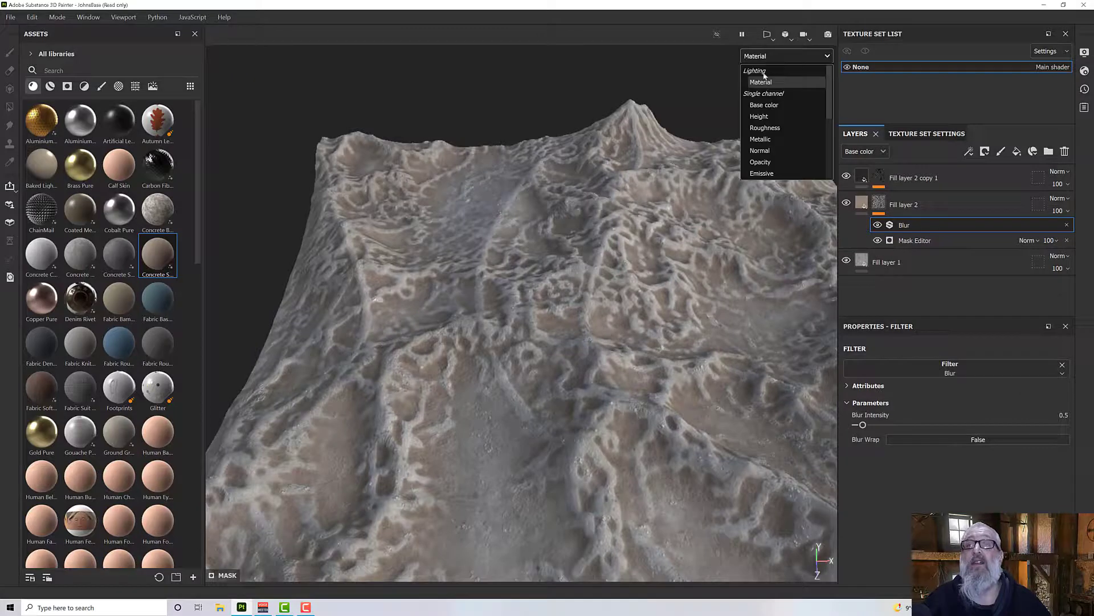
scroll(764, 163, down, 1)
click(758, 174)
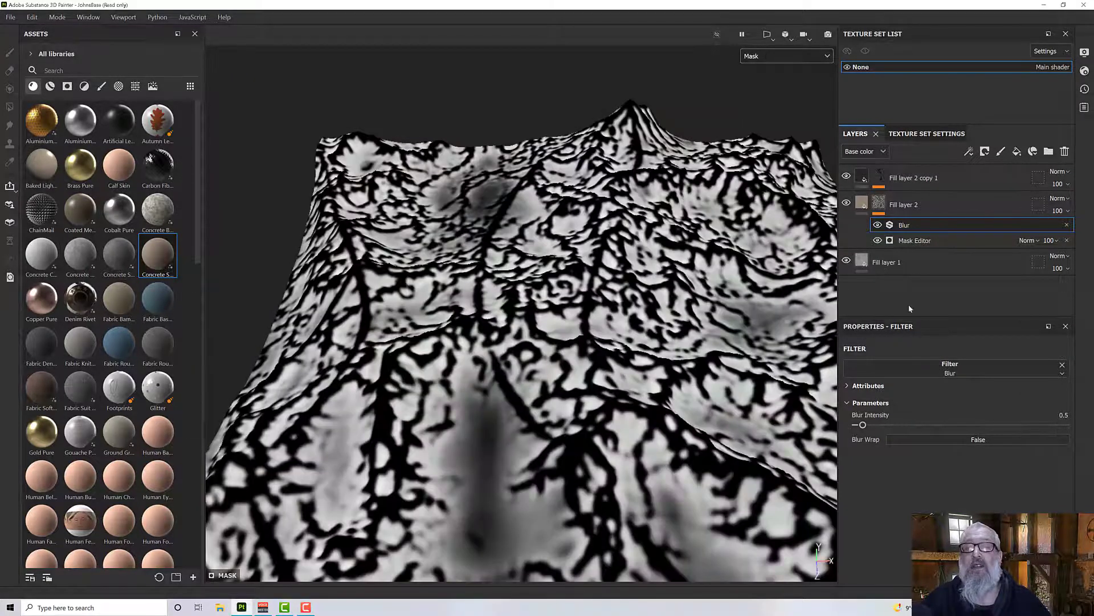
drag(864, 425, 888, 424)
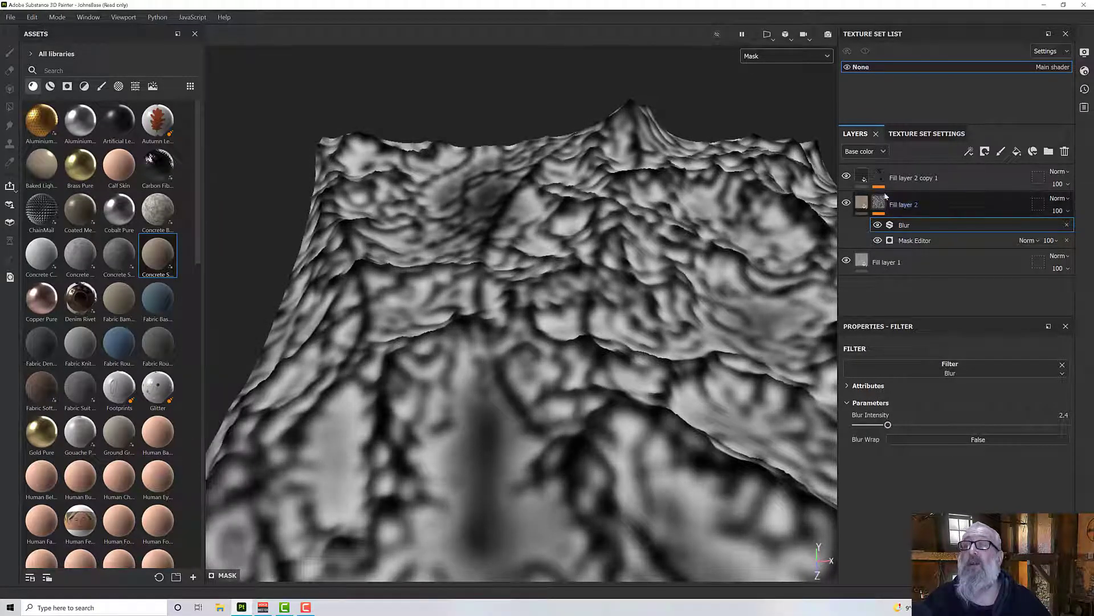
Copy the Blur filter from Fill layer 2 into the mask of Fill layer 2 copy 1.
right_click(903, 225)
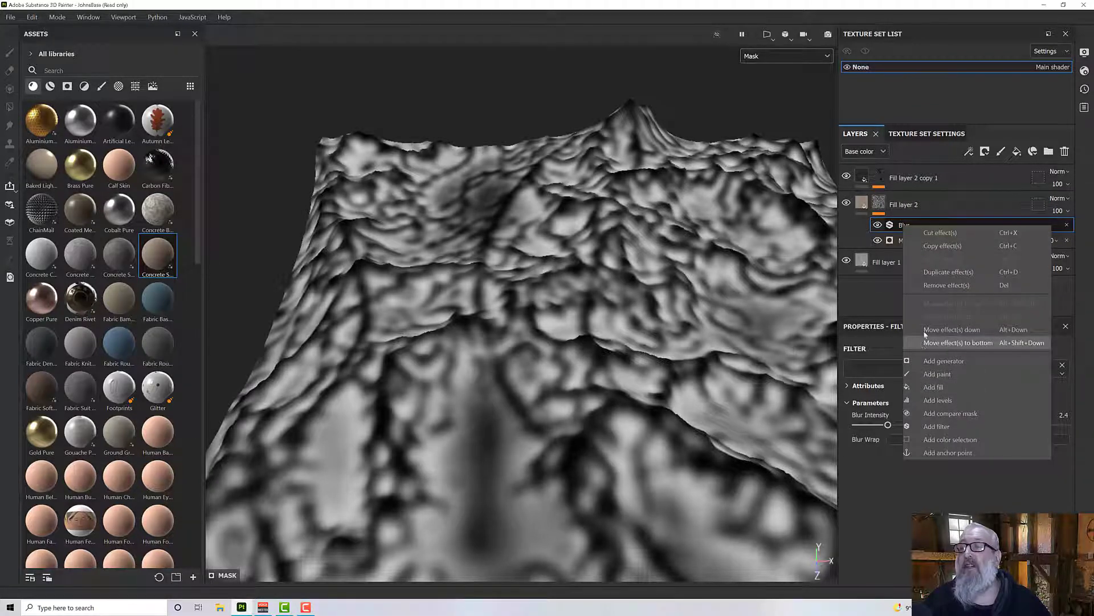
click(943, 246)
click(883, 180)
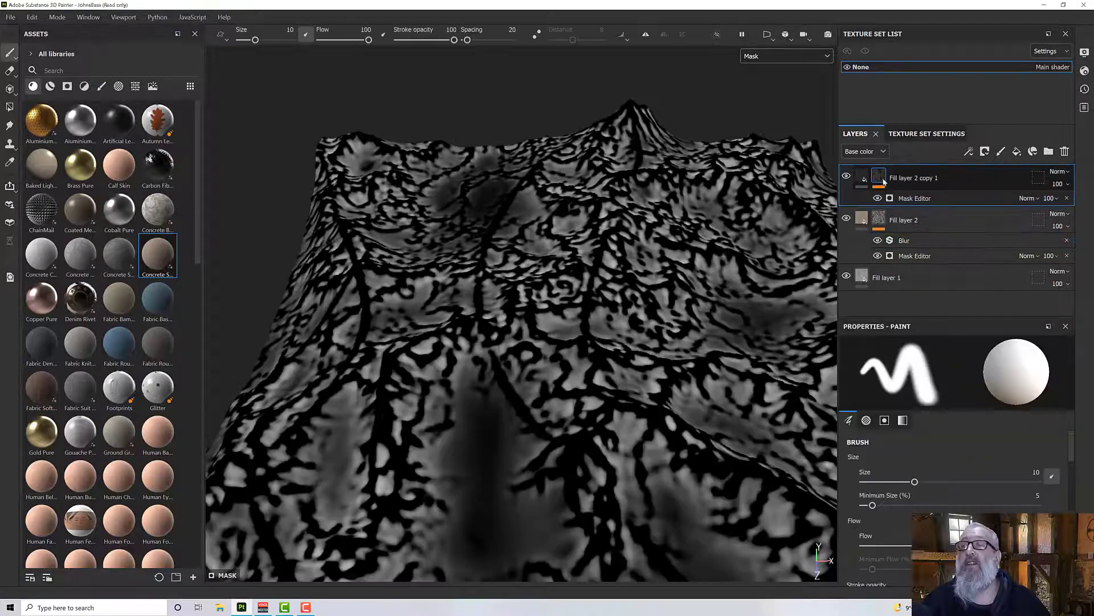
right_click(884, 181)
click(921, 222)
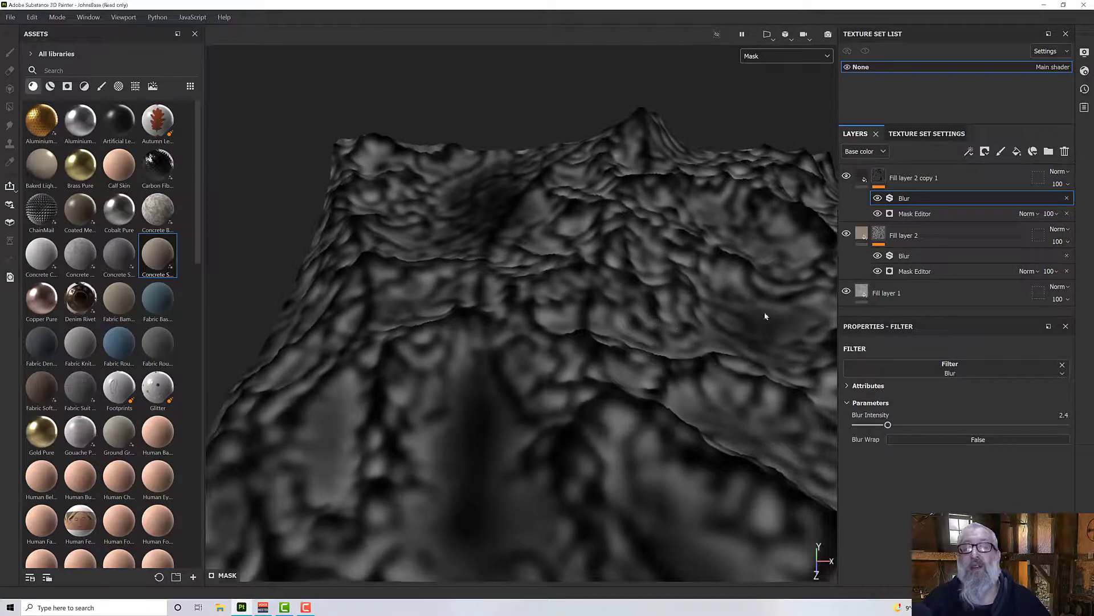
Examine the blurred mask, show the Base color channel, and return the viewport to the Material display.
alt+drag(637, 306, 714, 242)
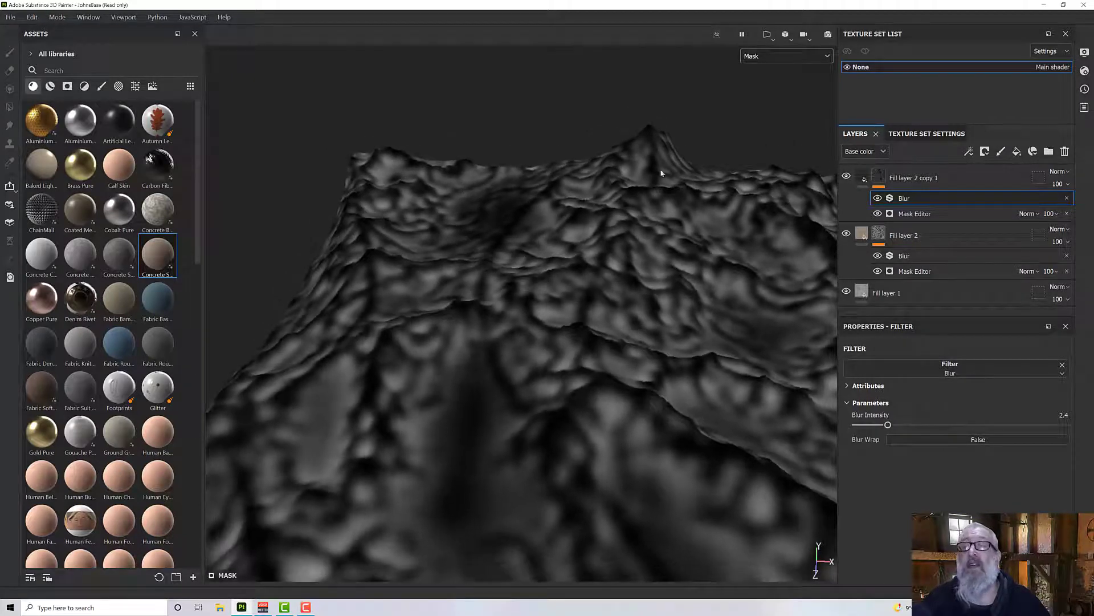
click(786, 56)
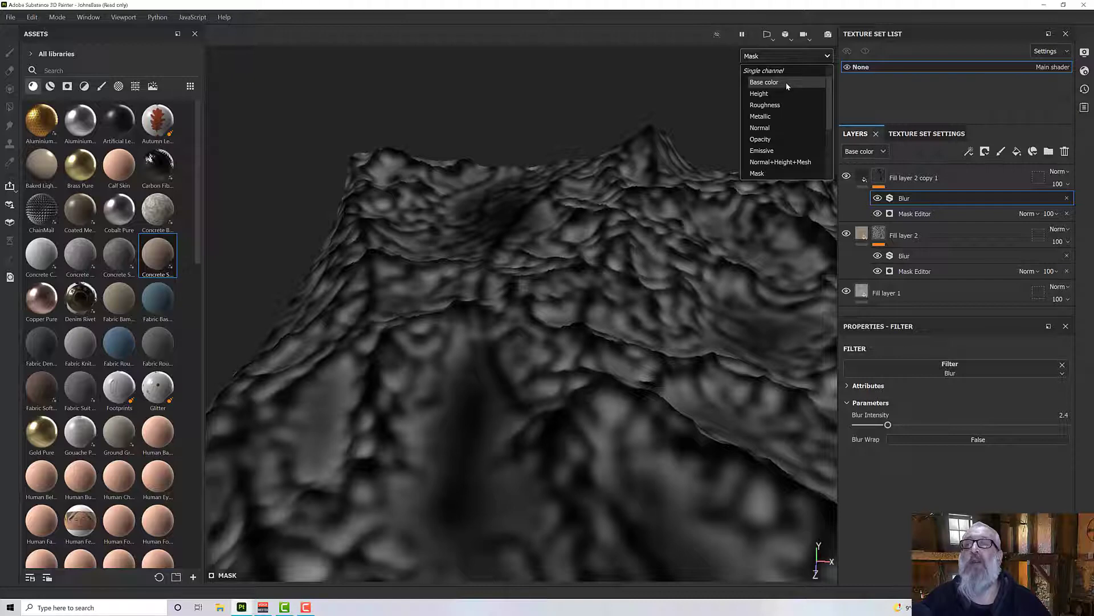
click(786, 82)
click(782, 57)
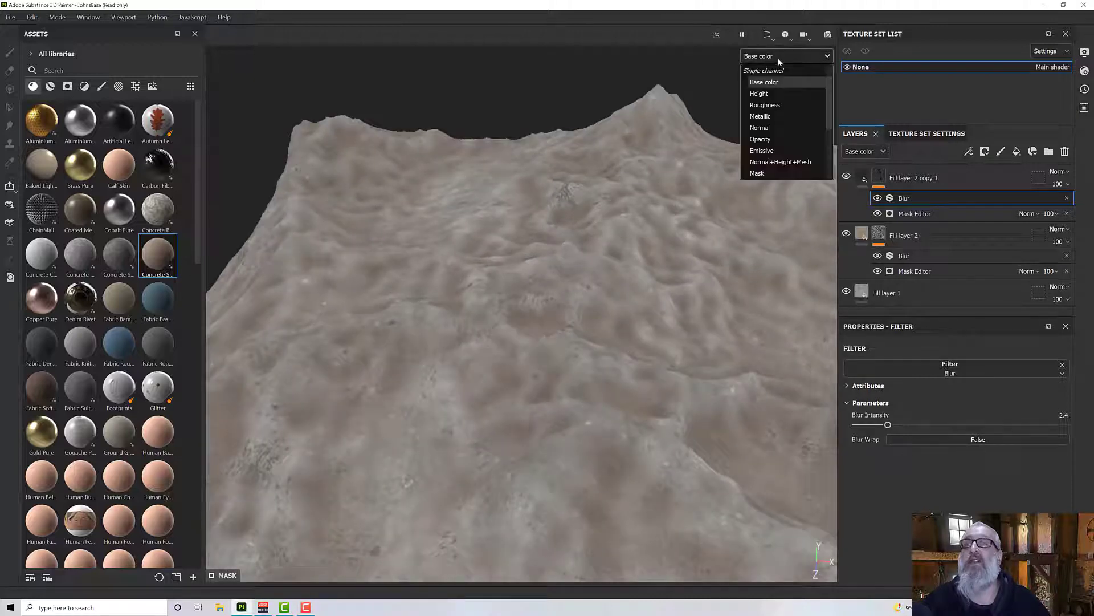
click(772, 81)
mouse_move(684, 294)
alt+mouse_down()
mouse_move(667, 316)
mouse_move(640, 305)
mouse_move(696, 284)
alt+mouse_up()
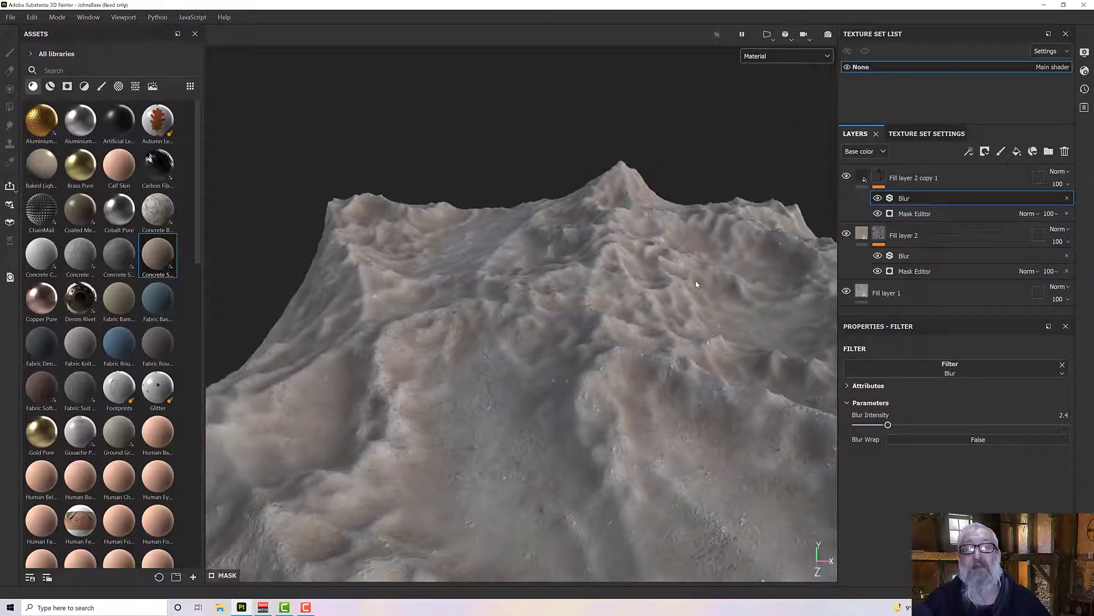
Turn the Blur filters of both masked layers off and on again to compare the terrain with and without blurring.
click(878, 198)
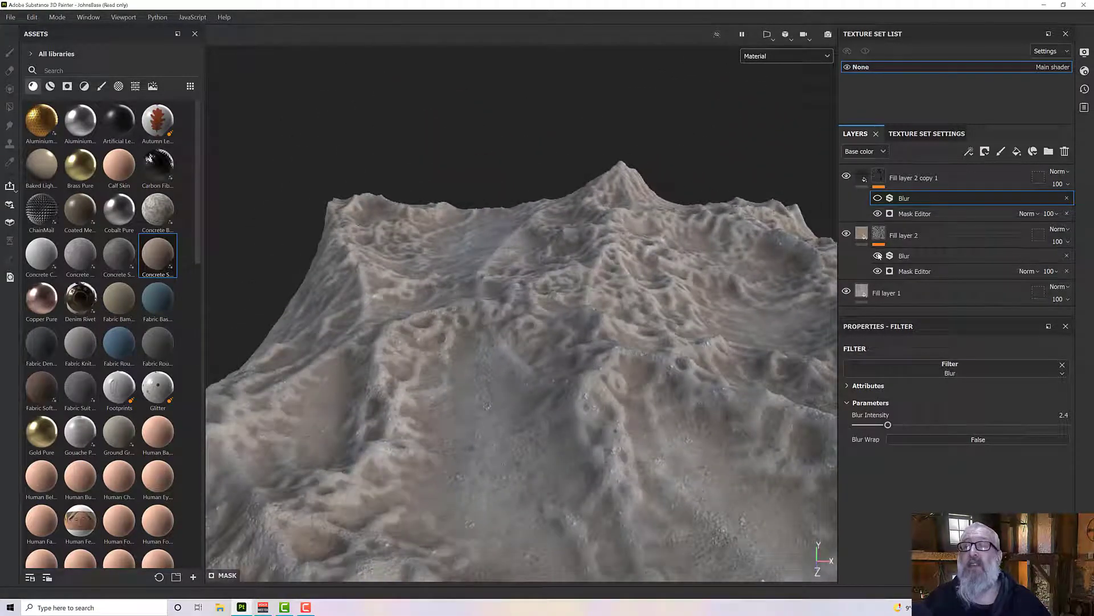
click(877, 255)
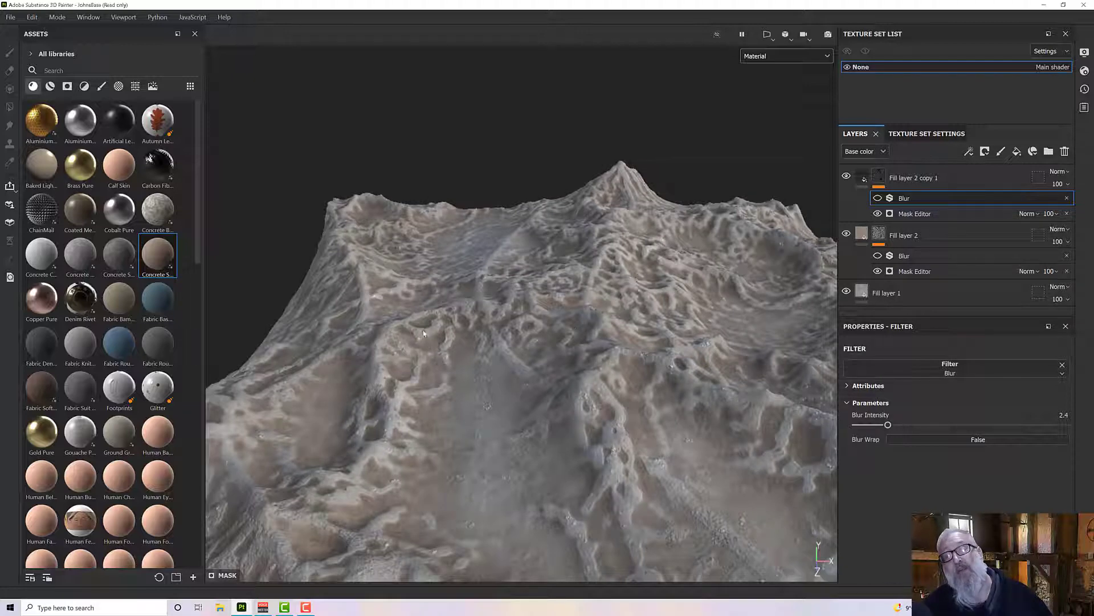
click(878, 198)
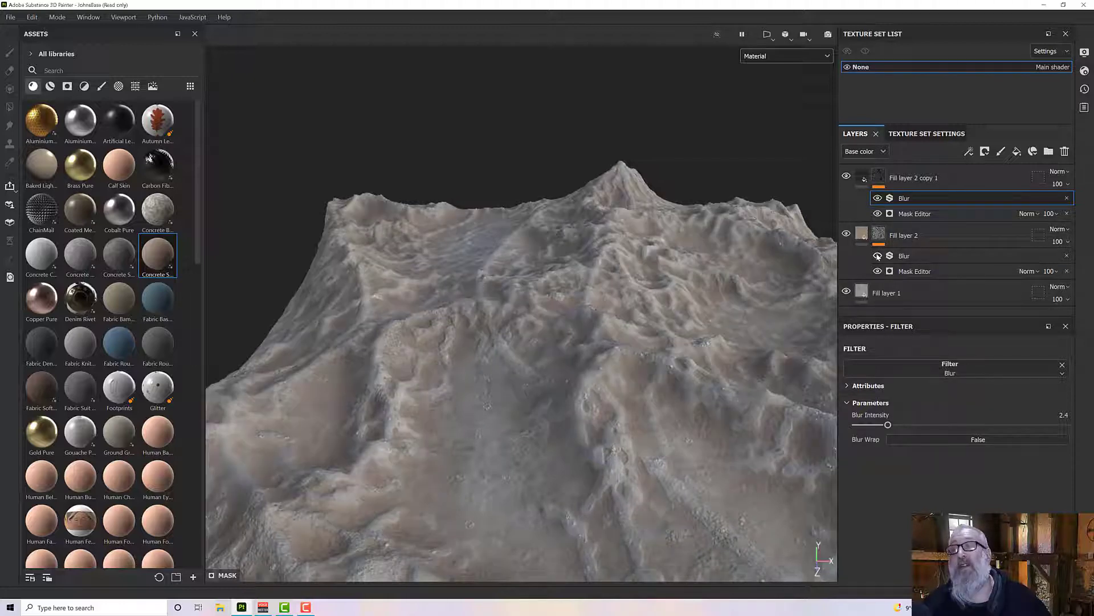
alt+drag(622, 301, 576, 289)
scroll(583, 290, up, 3)
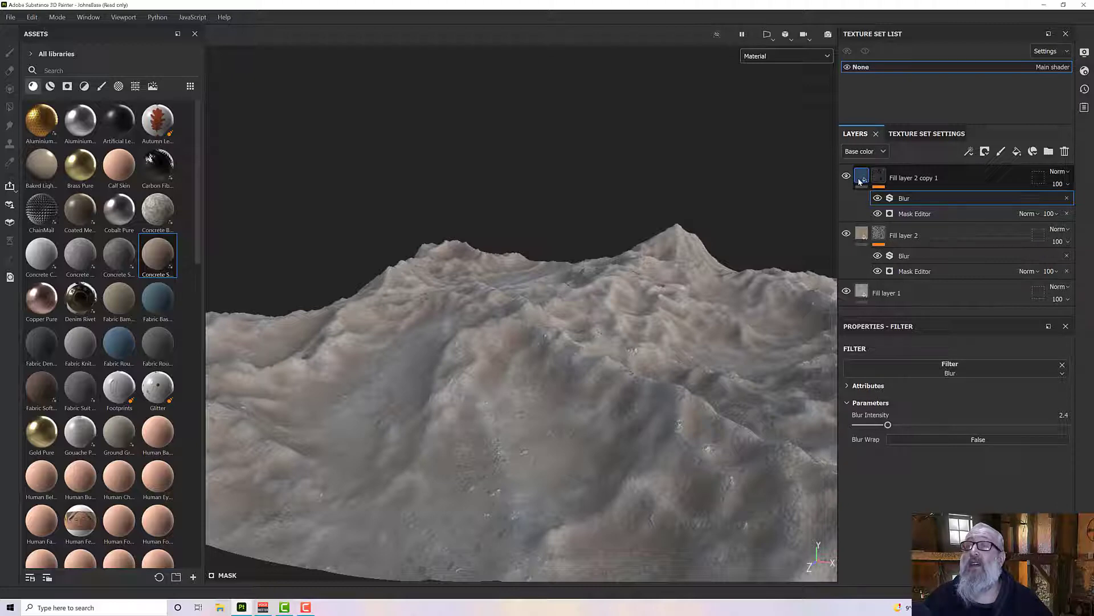
alt+drag(539, 265, 535, 327)
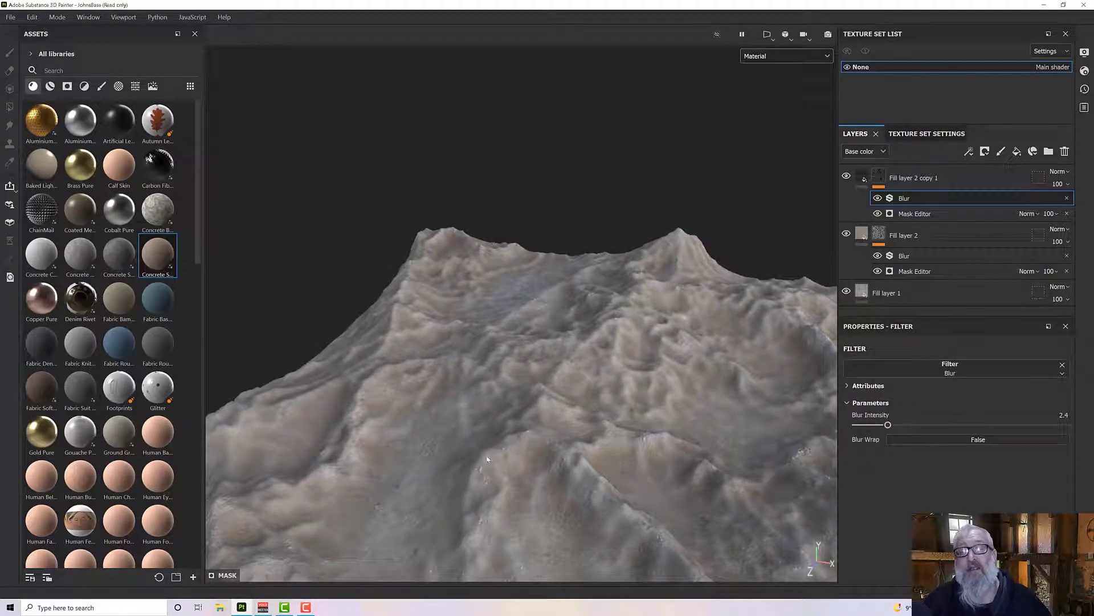
alt+drag(516, 436, 535, 390)
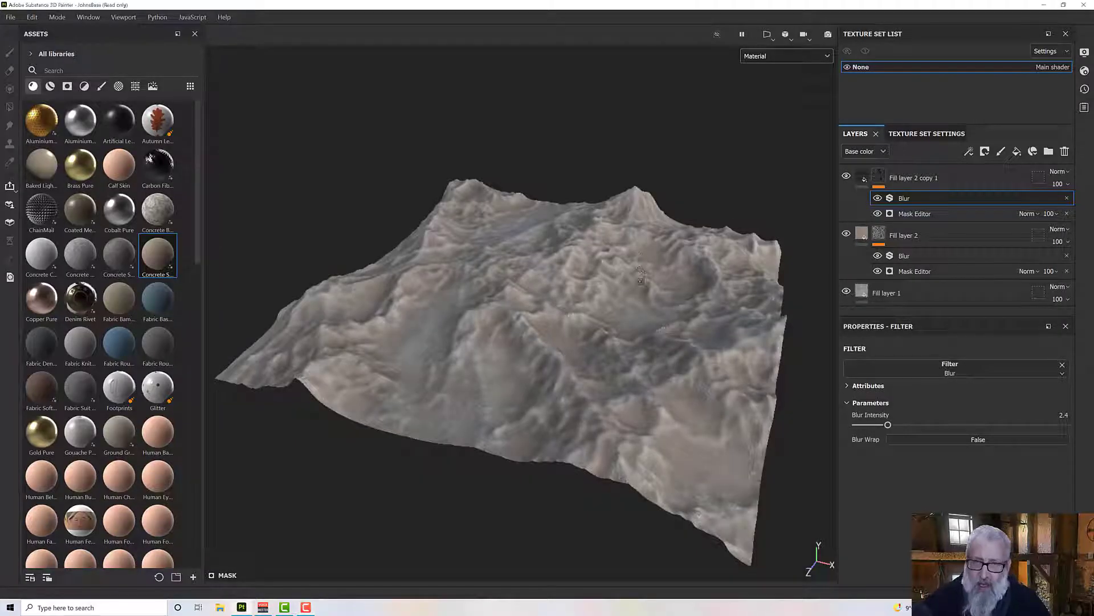
alt+drag(644, 265, 644, 279)
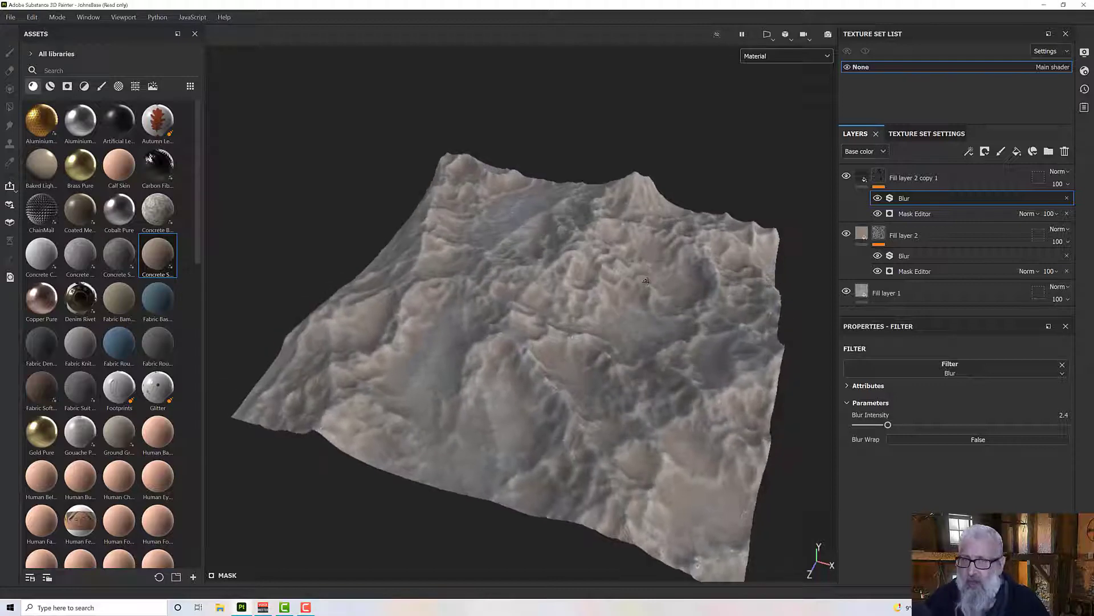
Add a new fill layer above Fill layer 2 copy 1.
click(928, 183)
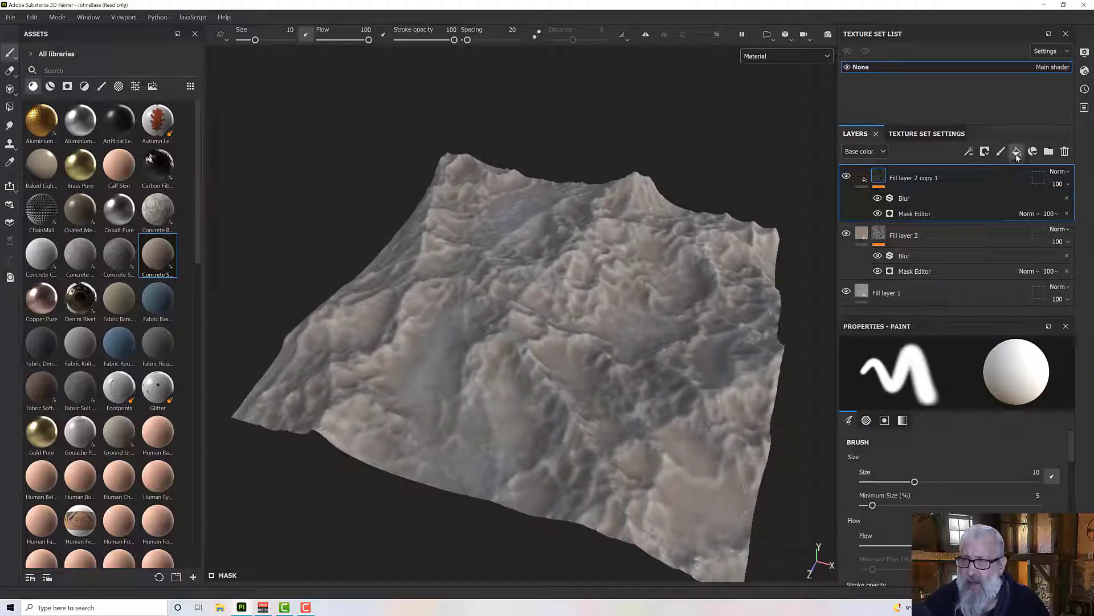
click(1017, 152)
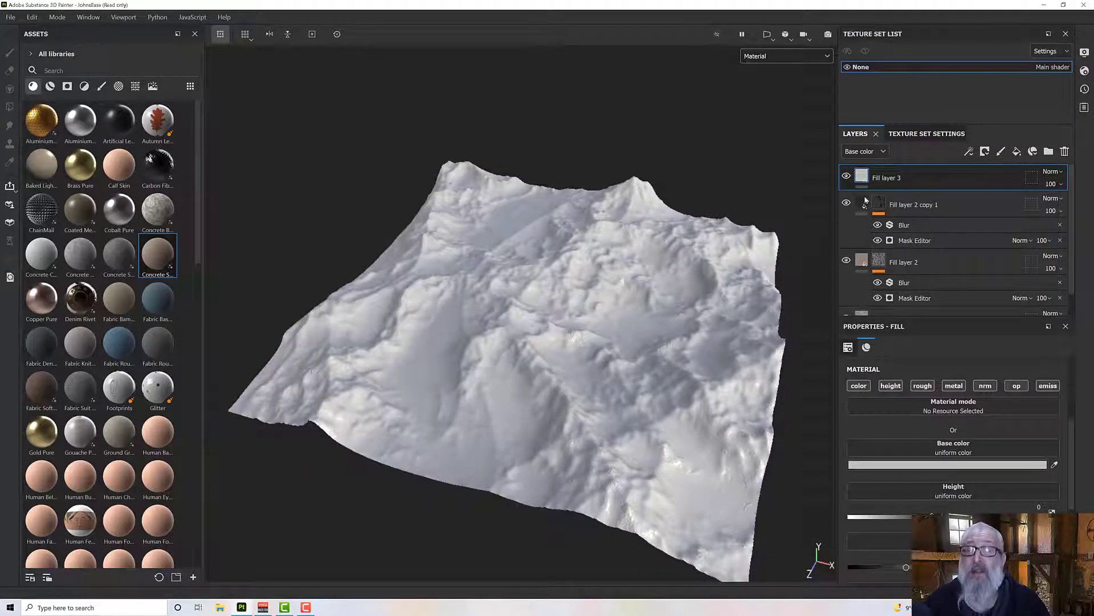
Add a black mask to Fill layer 3 and drive it with a Mask Editor generator.
right_click(881, 179)
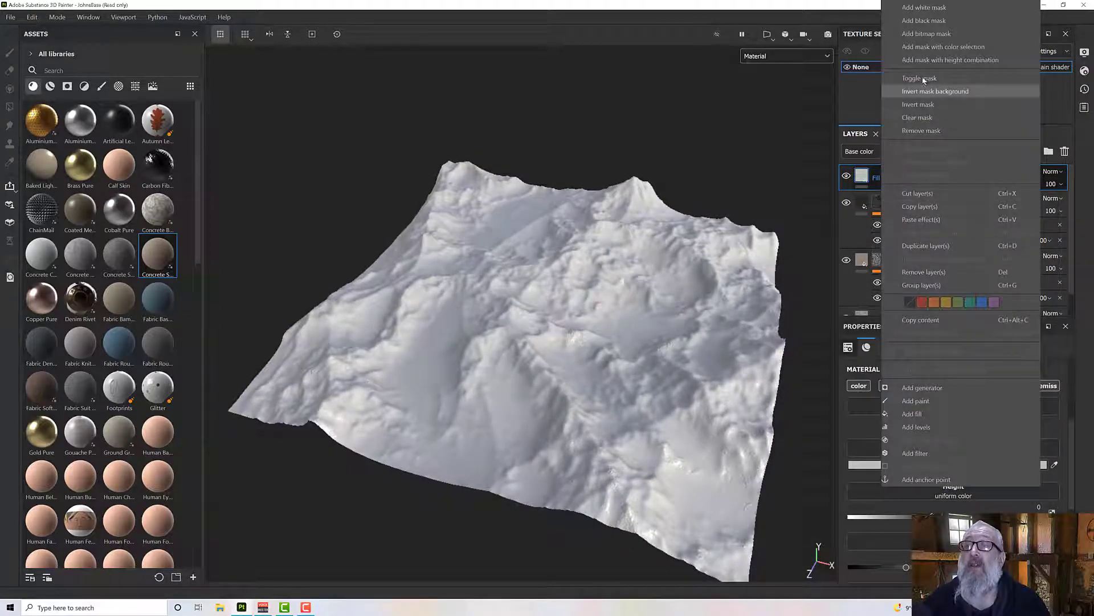
click(927, 26)
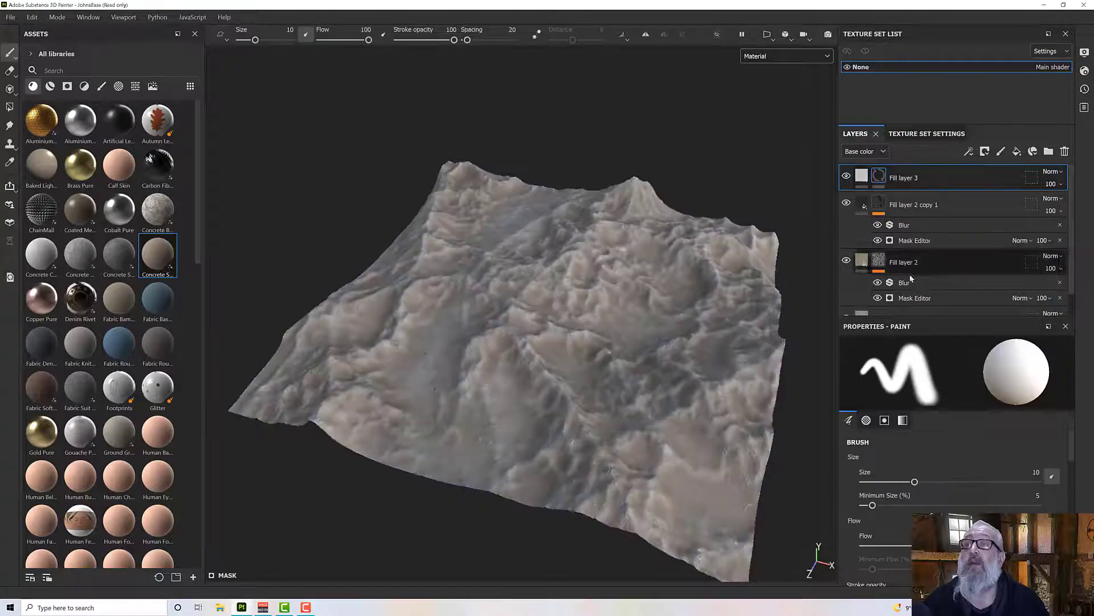
right_click(877, 178)
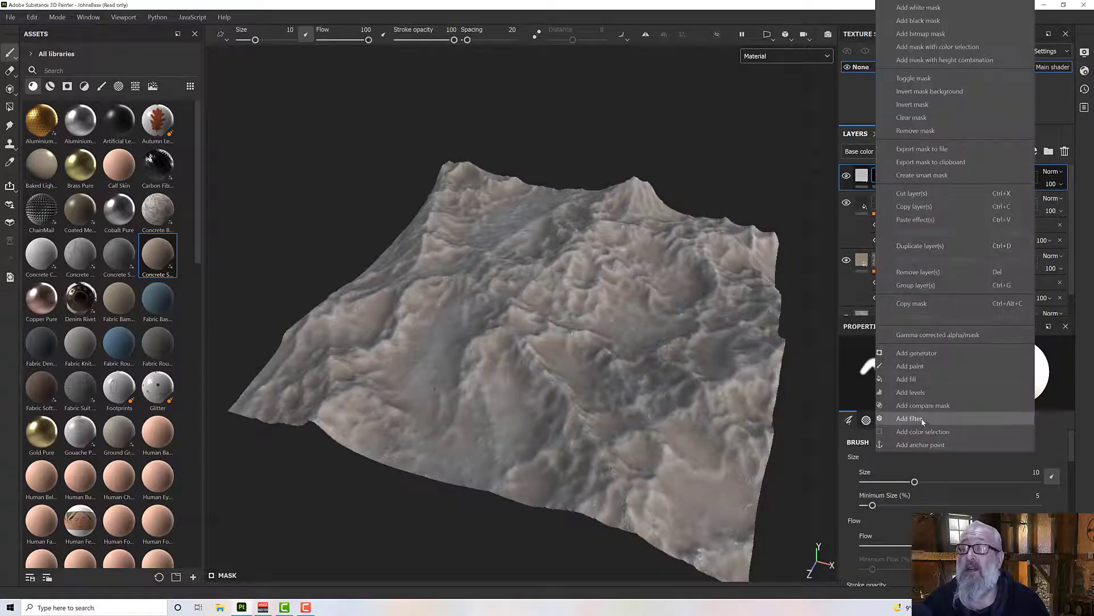
click(917, 353)
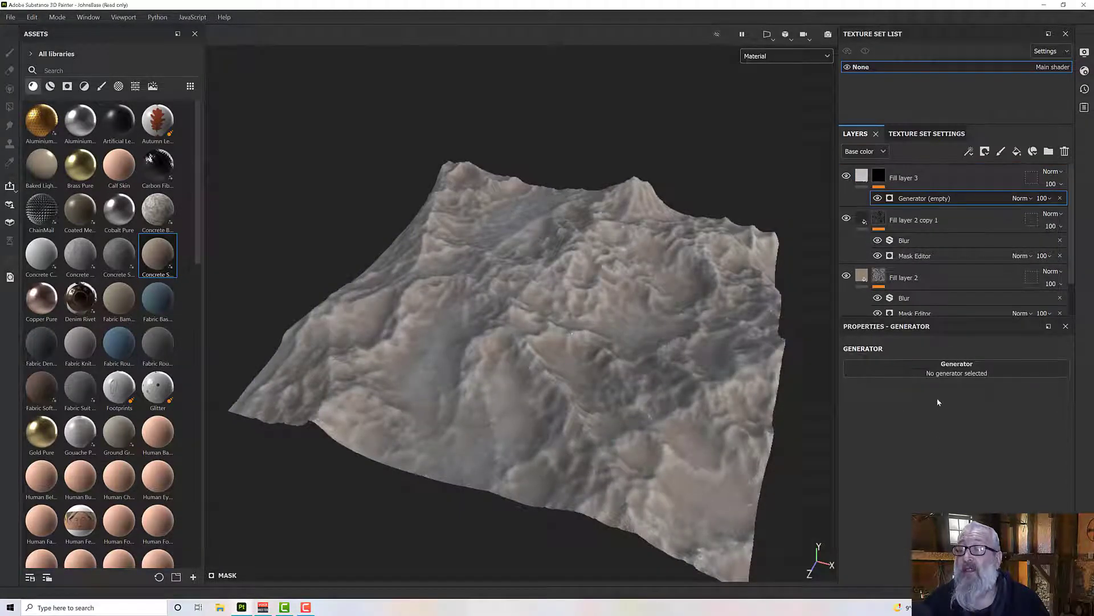
click(924, 373)
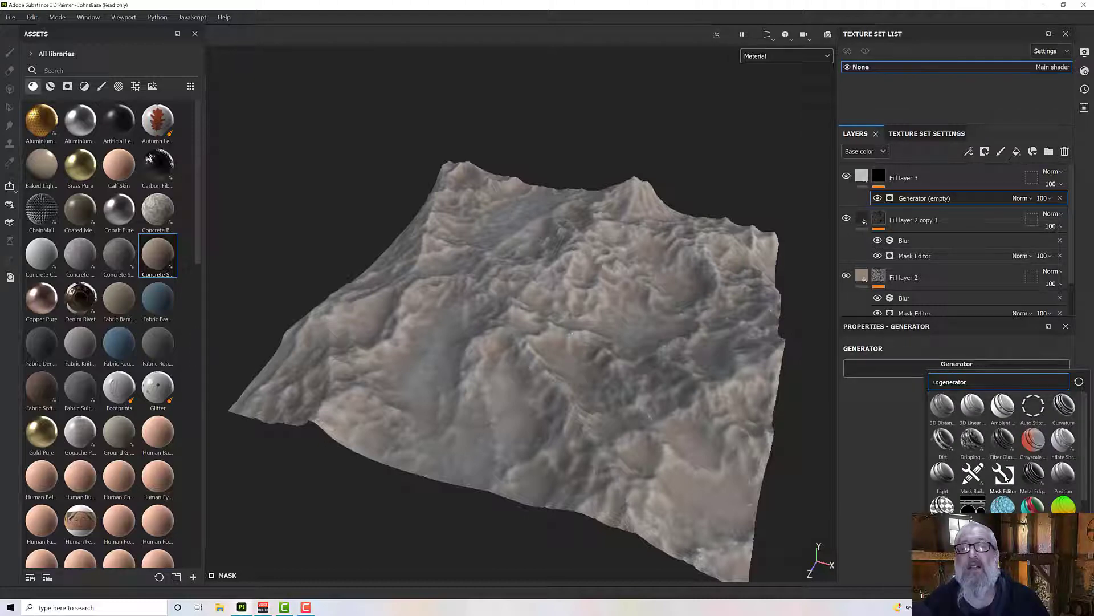
click(1002, 476)
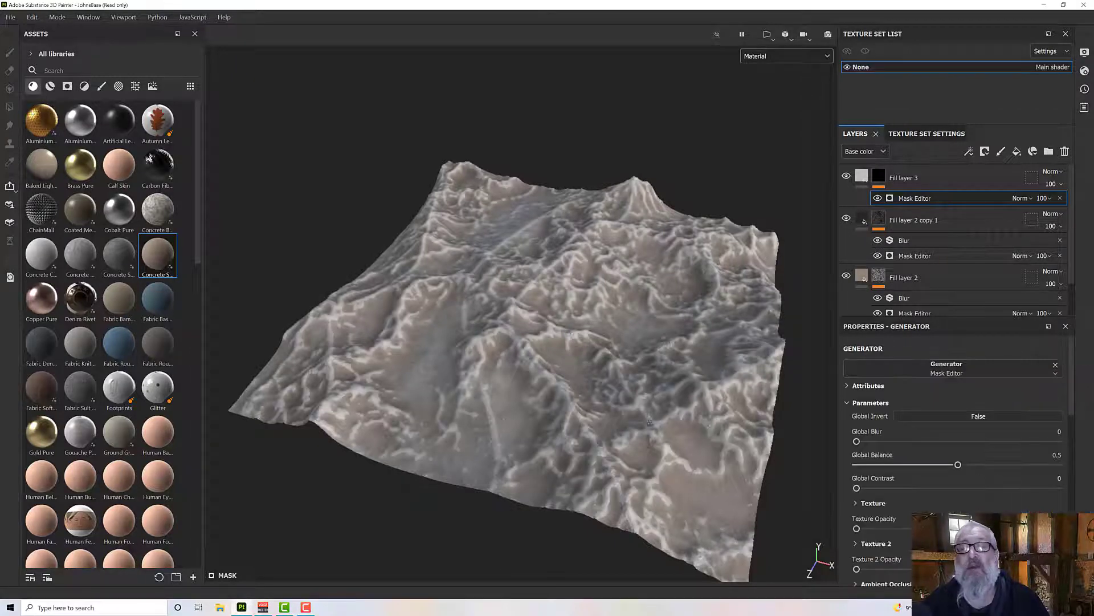
In the curvature settings of Fill layer 3's Mask Editor, set Sharp, Fine, Soft and Medium to 0 and Large to 1.
mouse_move(653, 388)
alt+mouse_down()
mouse_move(517, 341)
mouse_move(589, 362)
mouse_move(643, 405)
alt+mouse_up()
scroll(517, 340, up, 5)
scroll(589, 362, down, 4)
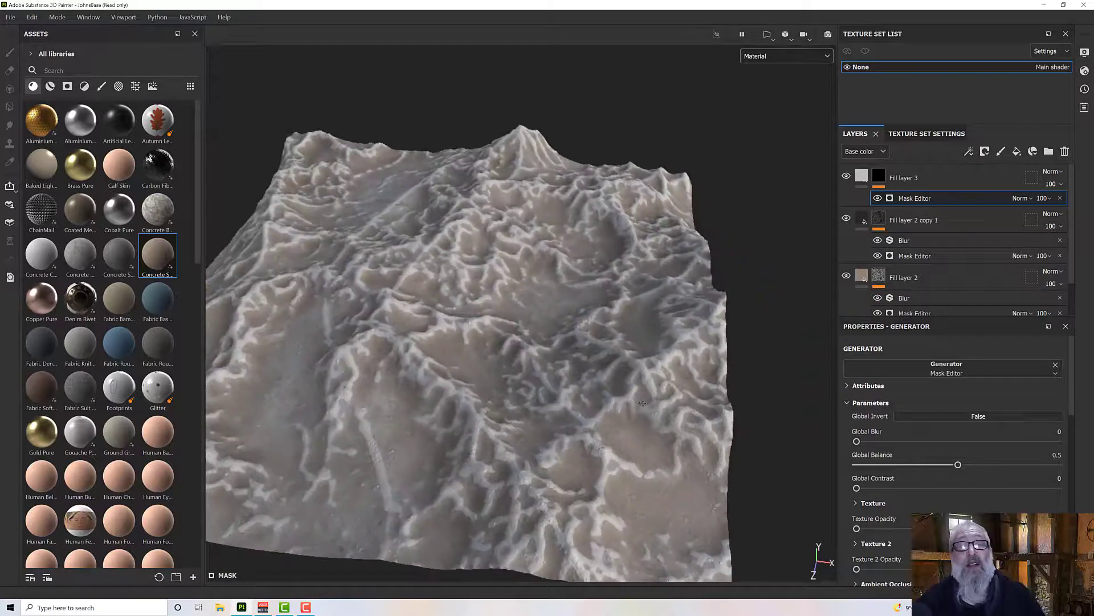
alt+middle_drag(643, 405, 706, 406)
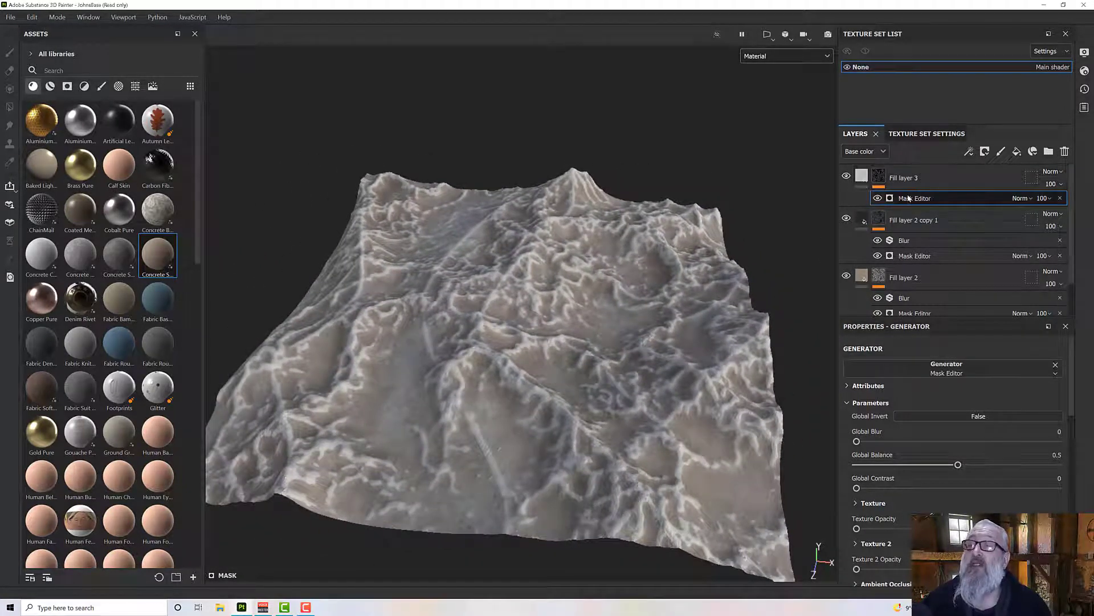
scroll(850, 479, down, 4)
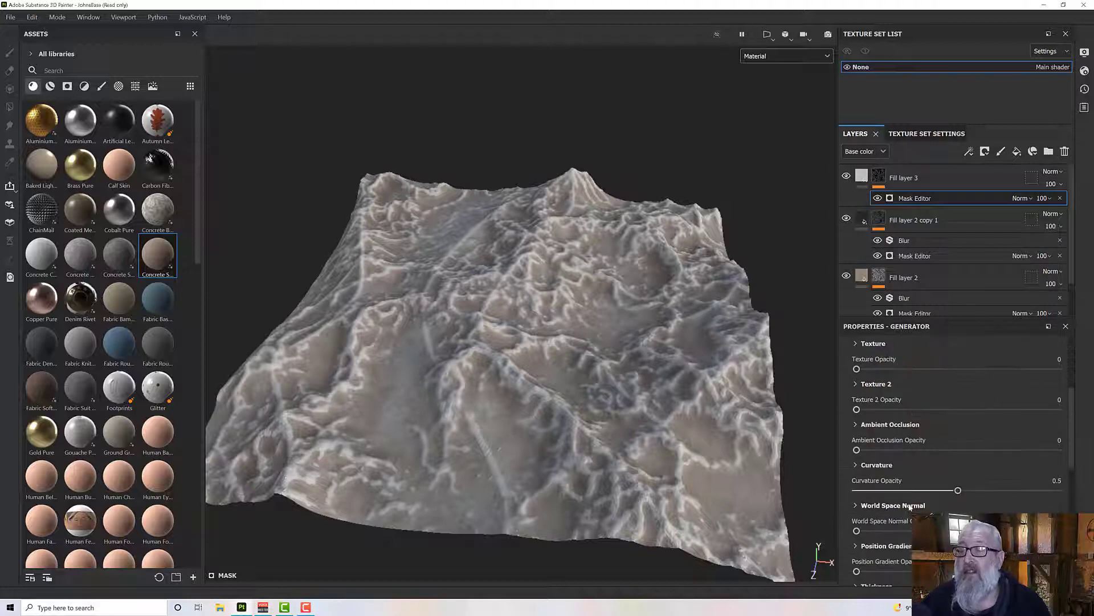
click(856, 465)
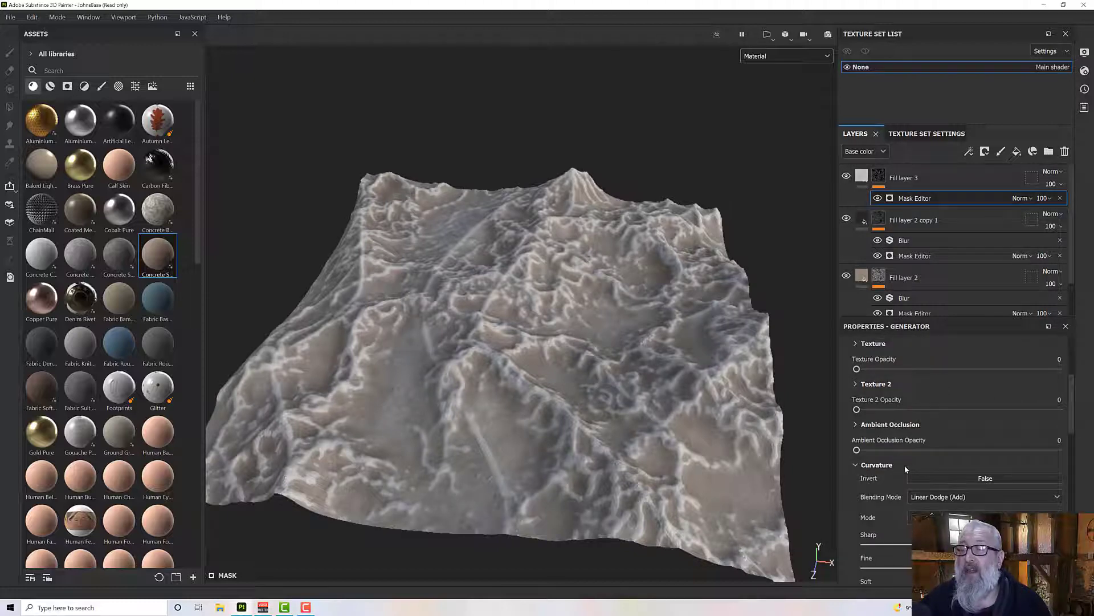
scroll(905, 484, down, 4)
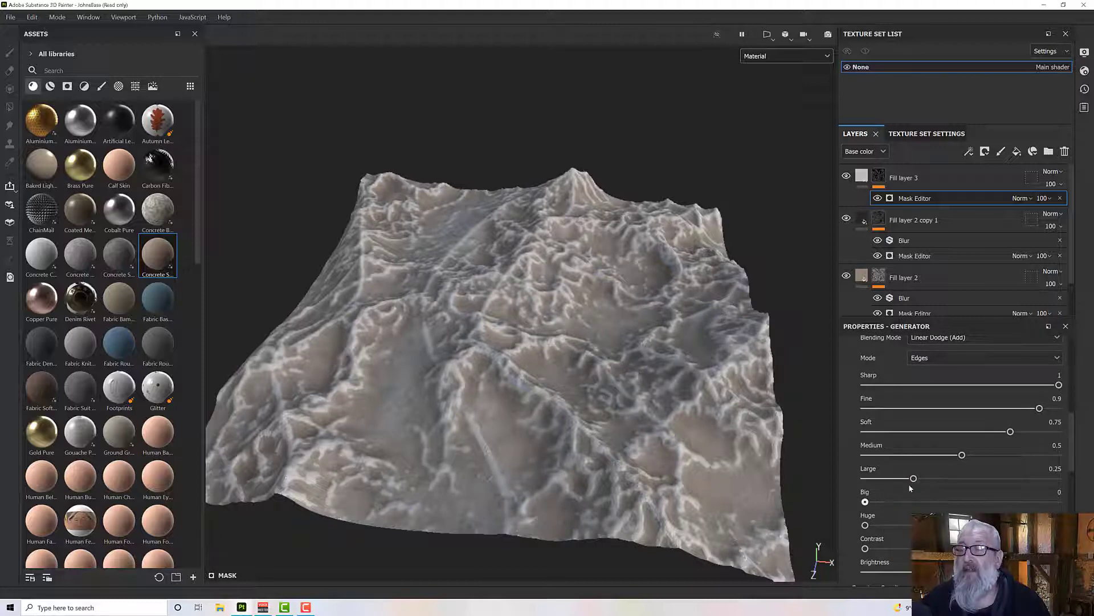
drag(914, 478, 840, 458)
drag(1010, 432, 853, 435)
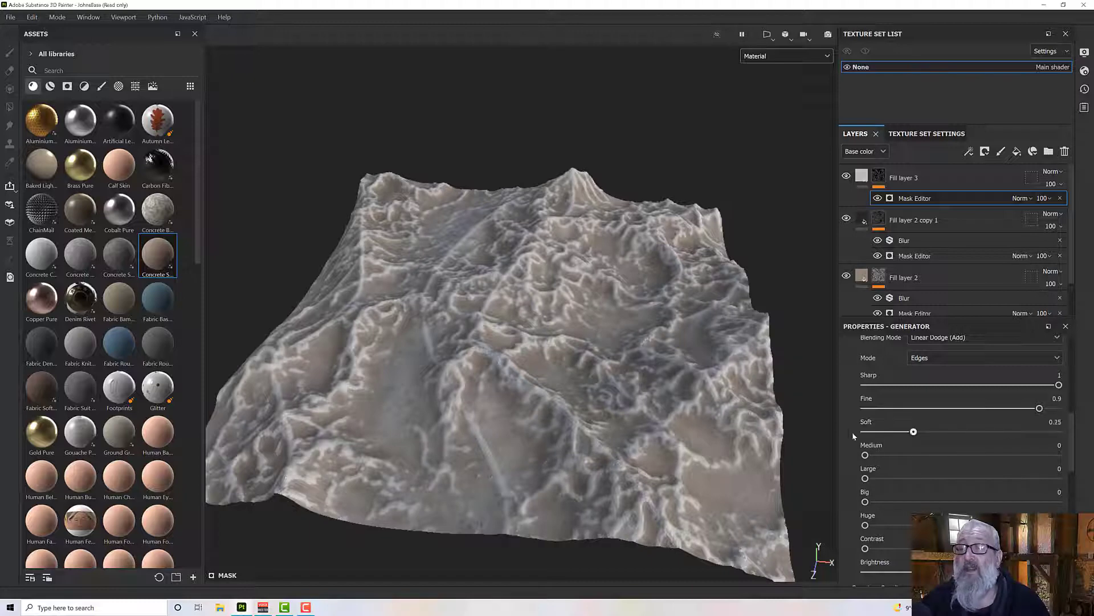
drag(1035, 409, 853, 411)
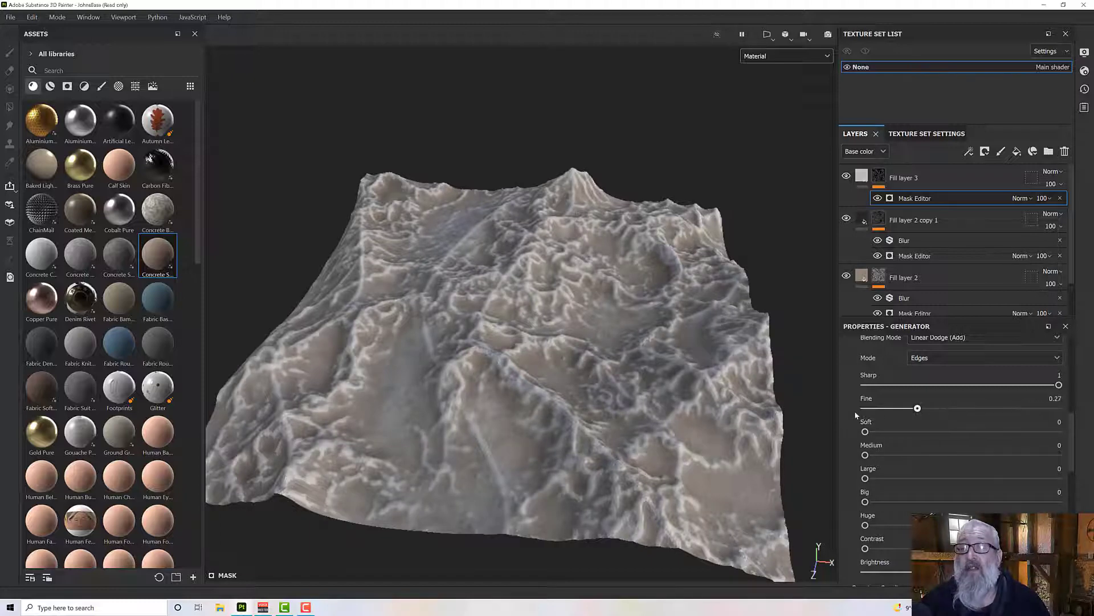
drag(1057, 385, 846, 393)
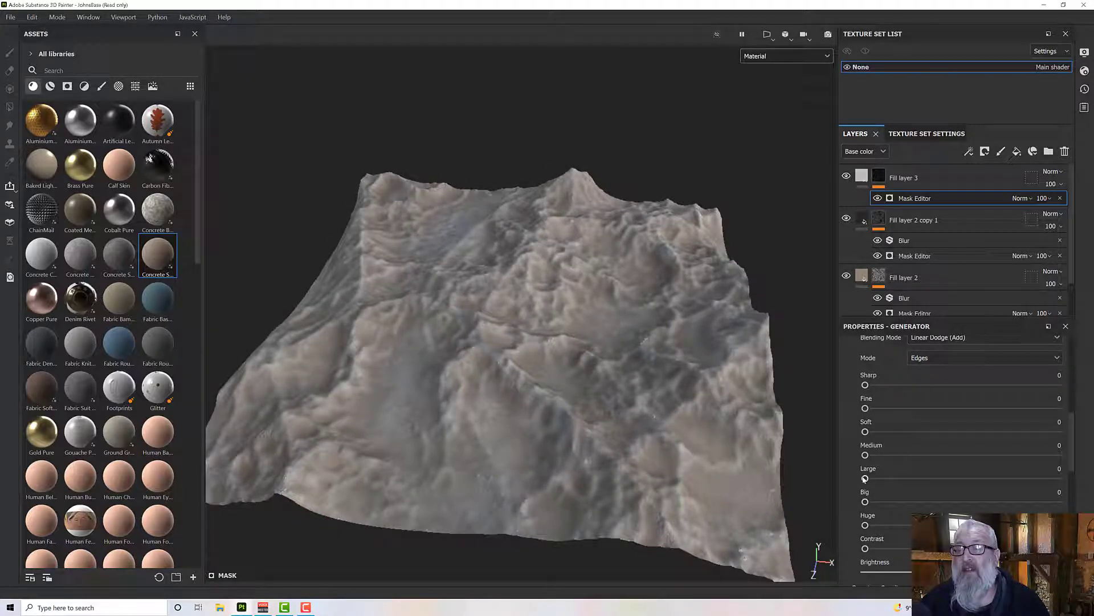
drag(914, 482, 1070, 478)
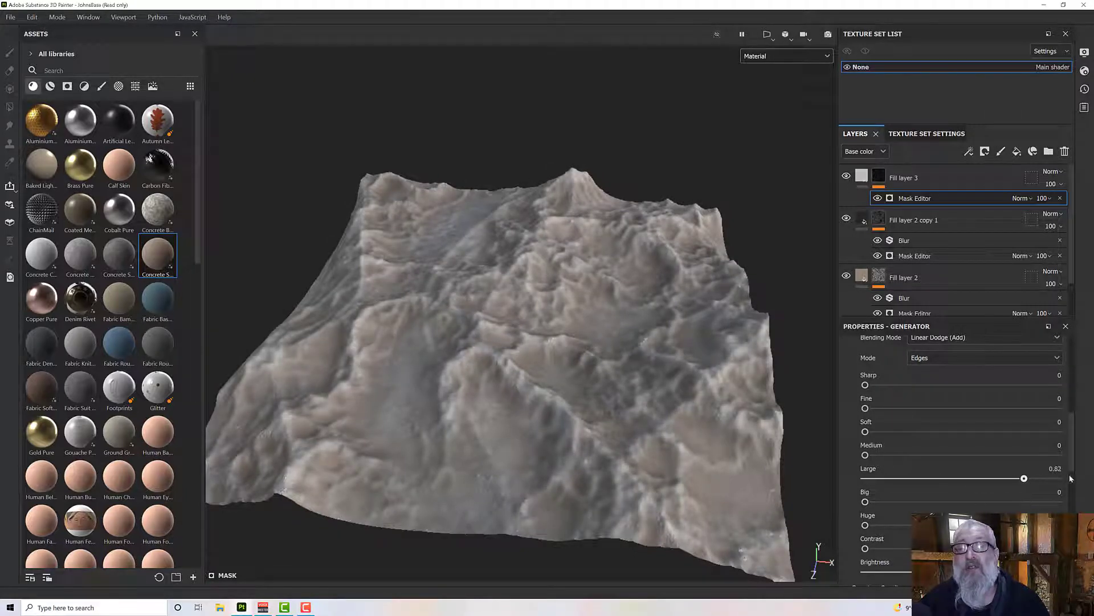
Display the mask of Fill layer 3 in the viewport and set its curvature Contrast to 0.04.
alt+drag(810, 457, 675, 308)
scroll(573, 344, up, 3)
scroll(574, 344, up, 2)
click(769, 56)
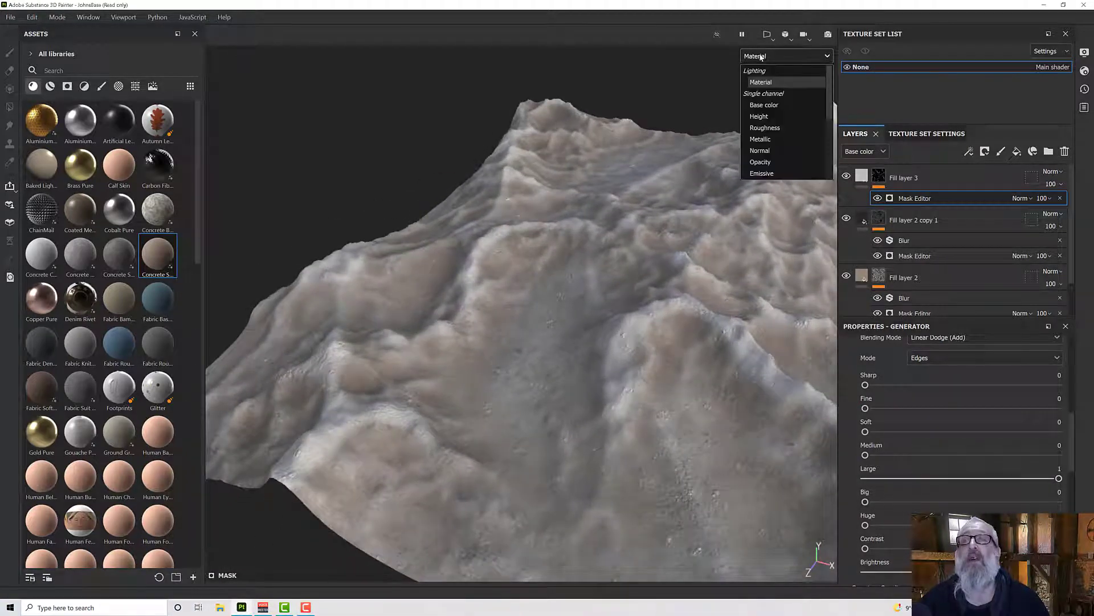
click(763, 150)
alt+drag(755, 177, 705, 256)
scroll(909, 531, down, 2)
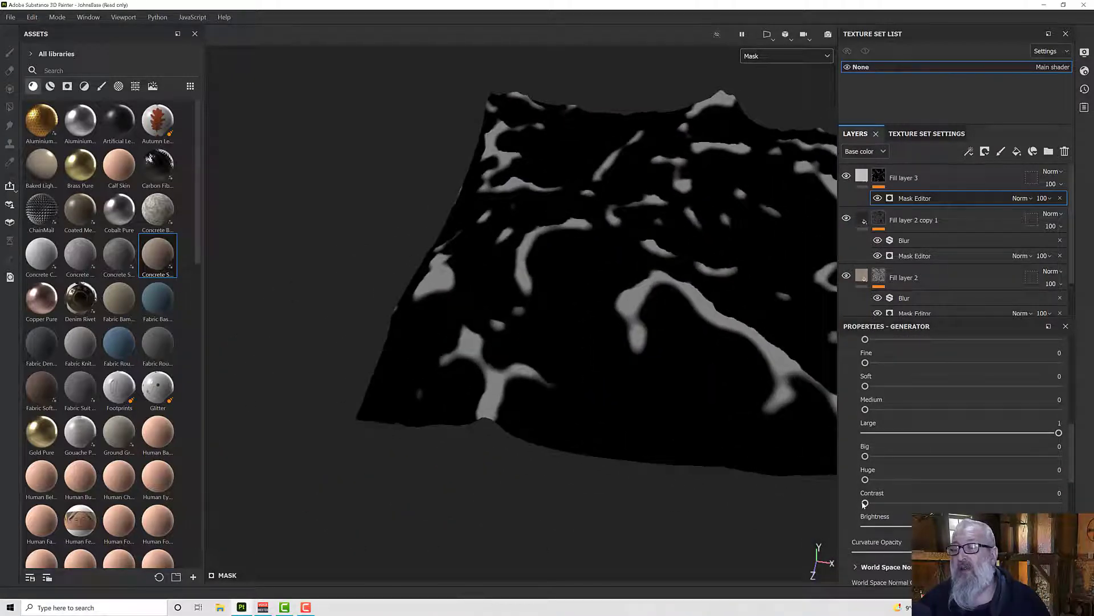
drag(928, 507, 1083, 502)
drag(997, 503, 862, 509)
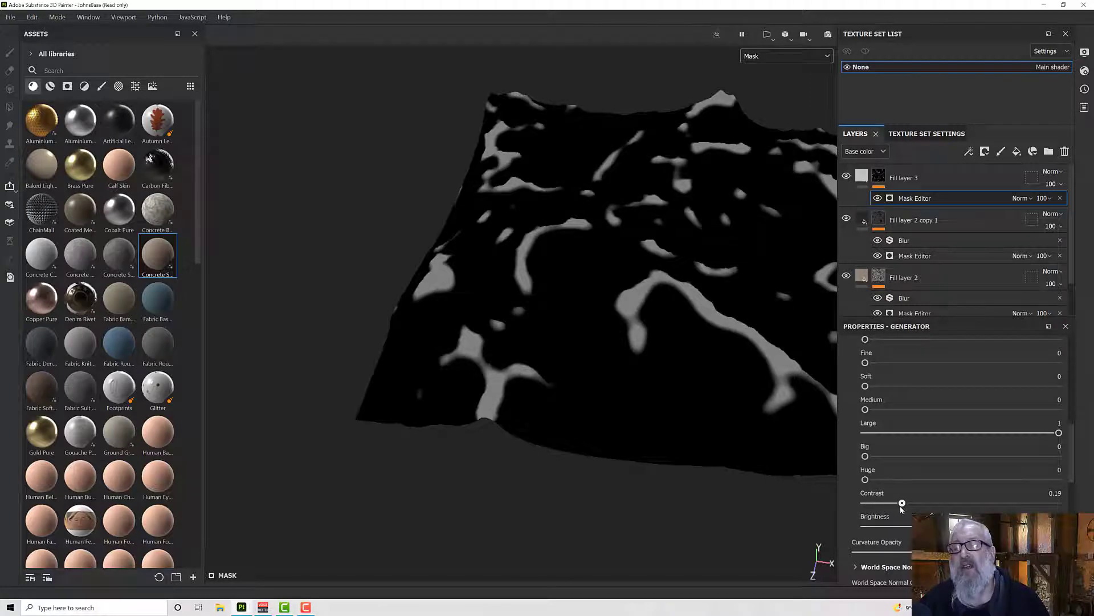
drag(928, 508, 874, 516)
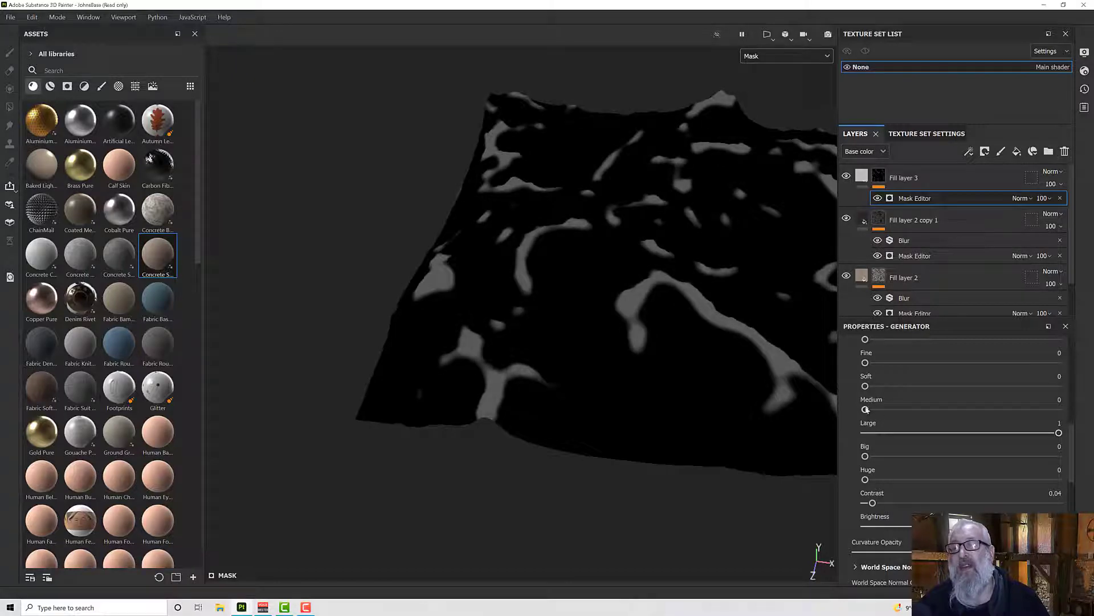
Set the curvature Medium value of Fill layer 3's Mask Editor to 0.37, keeping Soft at 0.
drag(871, 413, 928, 415)
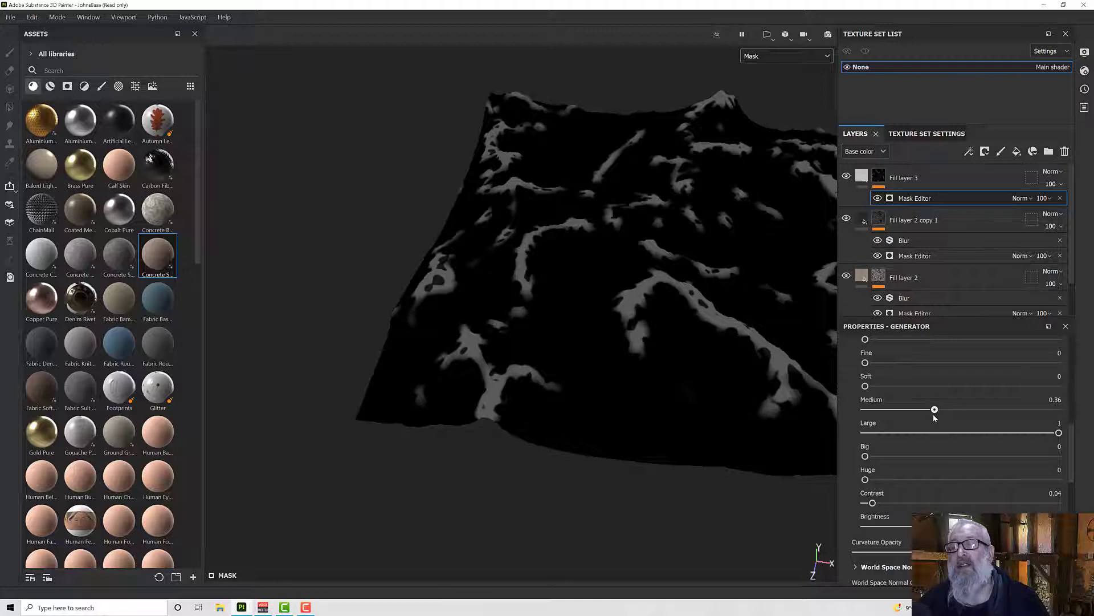
drag(932, 416, 937, 416)
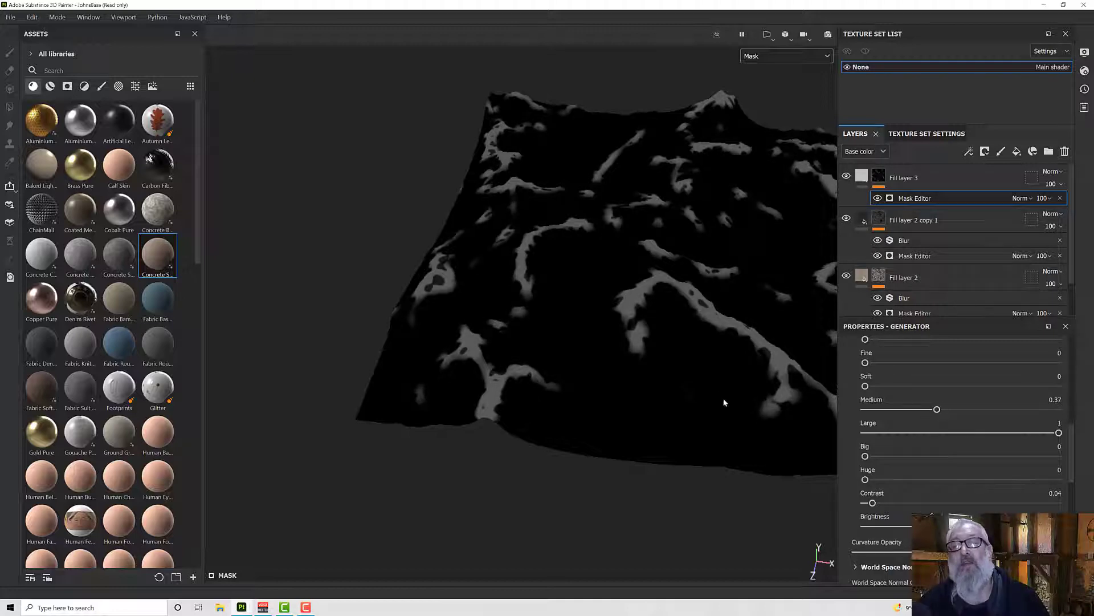
alt+drag(724, 402, 692, 373)
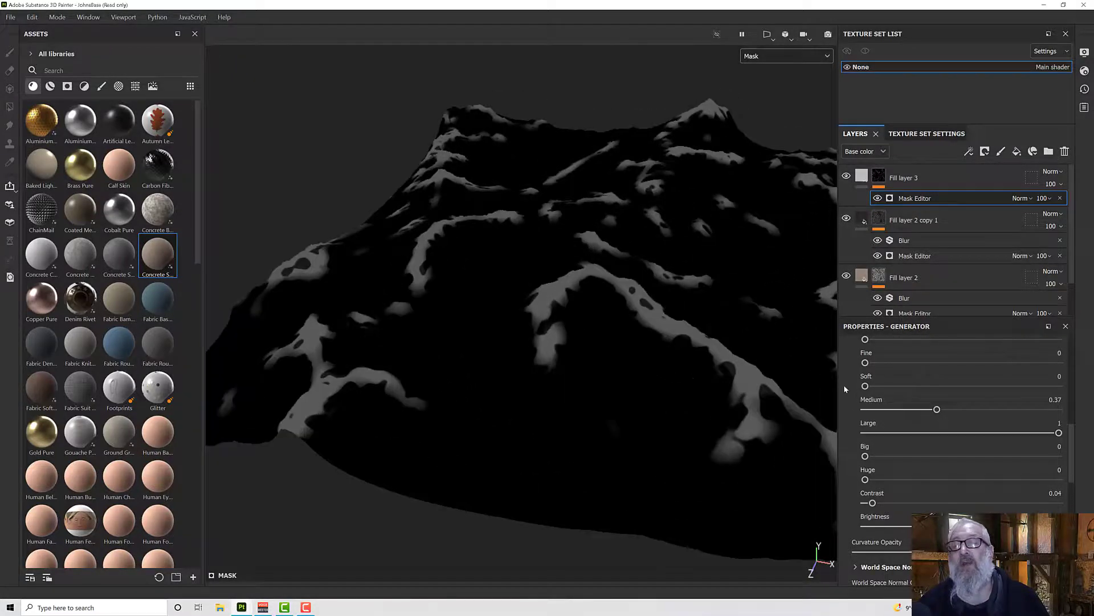
mouse_move(866, 387)
mouse_down()
mouse_move(941, 387)
mouse_move(861, 394)
mouse_up()
Examine Fill layer 3's mask across the whole terrain, return the viewport to the Material display, and inspect the ridges up close.
scroll(572, 392, down, 4)
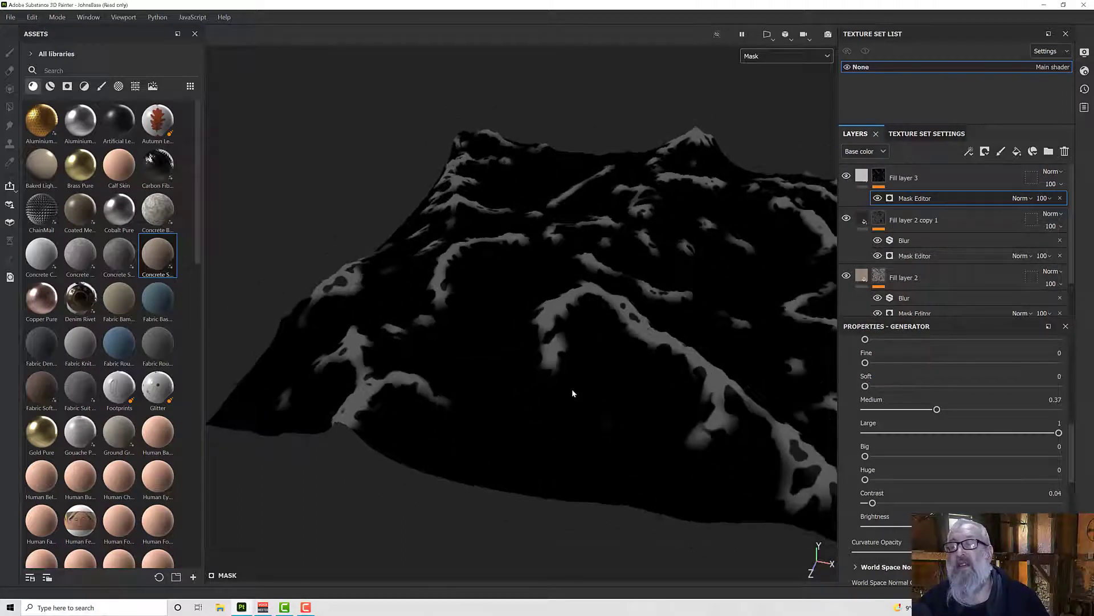
alt+drag(575, 394, 561, 319)
alt+middle_drag(561, 319, 661, 323)
scroll(610, 357, up, 2)
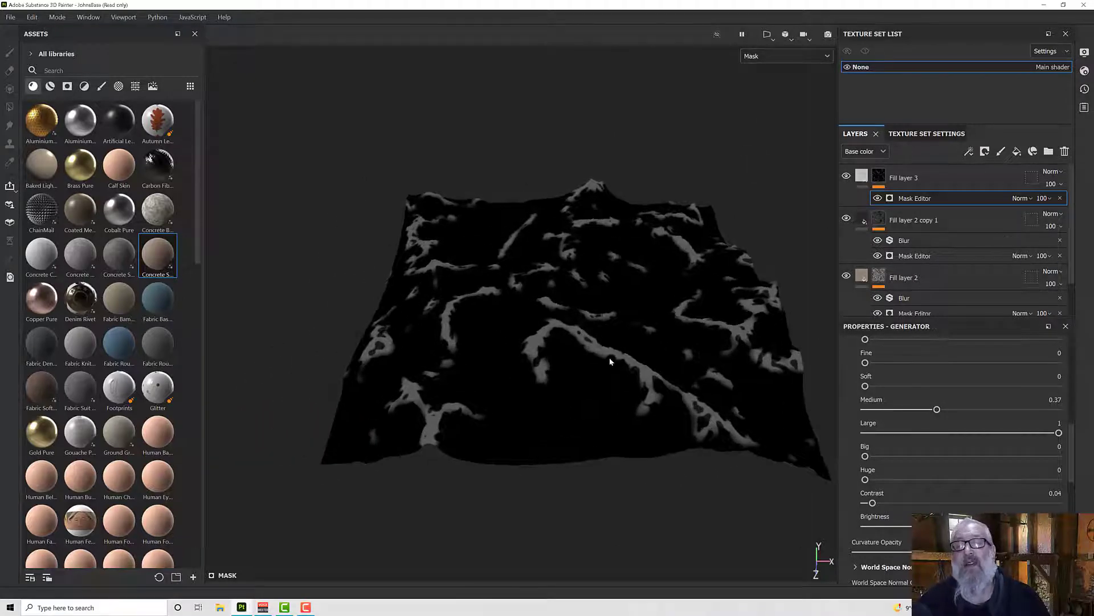
click(781, 55)
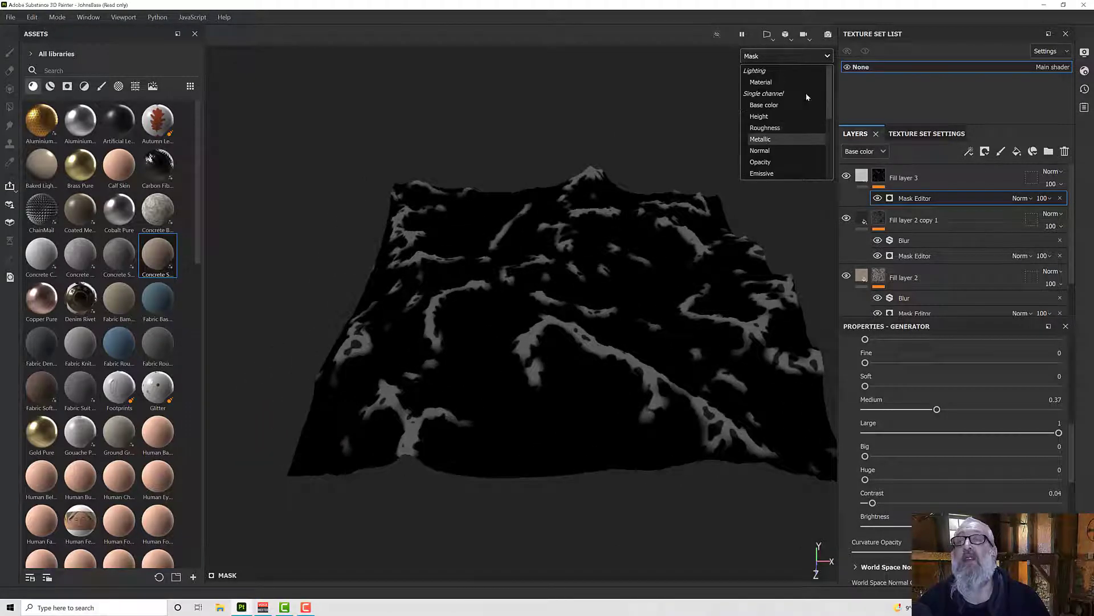
click(758, 84)
alt+drag(615, 368, 639, 328)
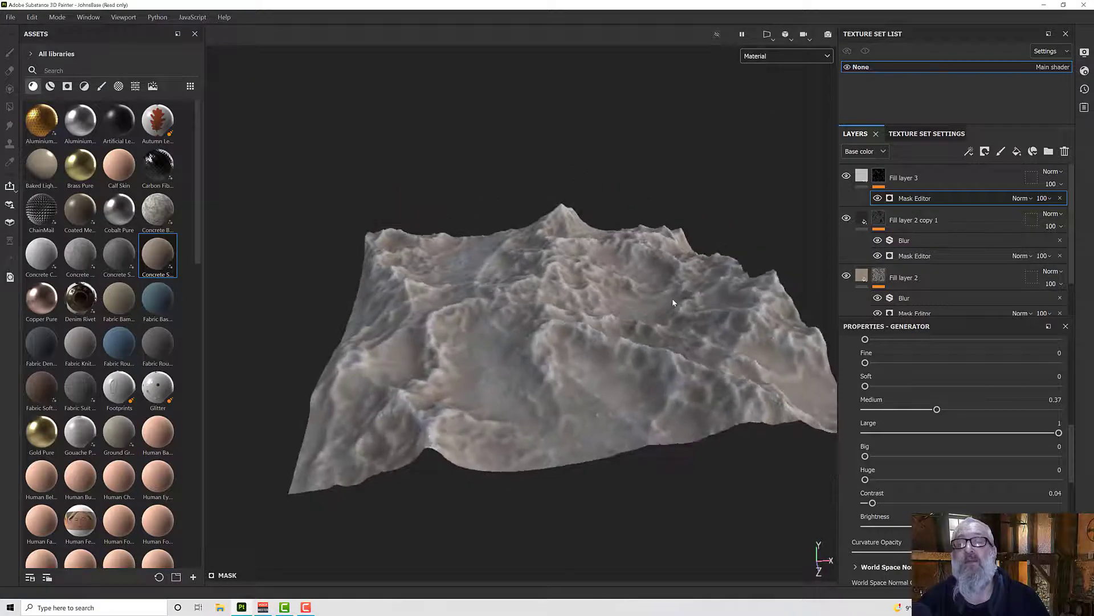
scroll(639, 328, up, 3)
scroll(639, 329, down, 2)
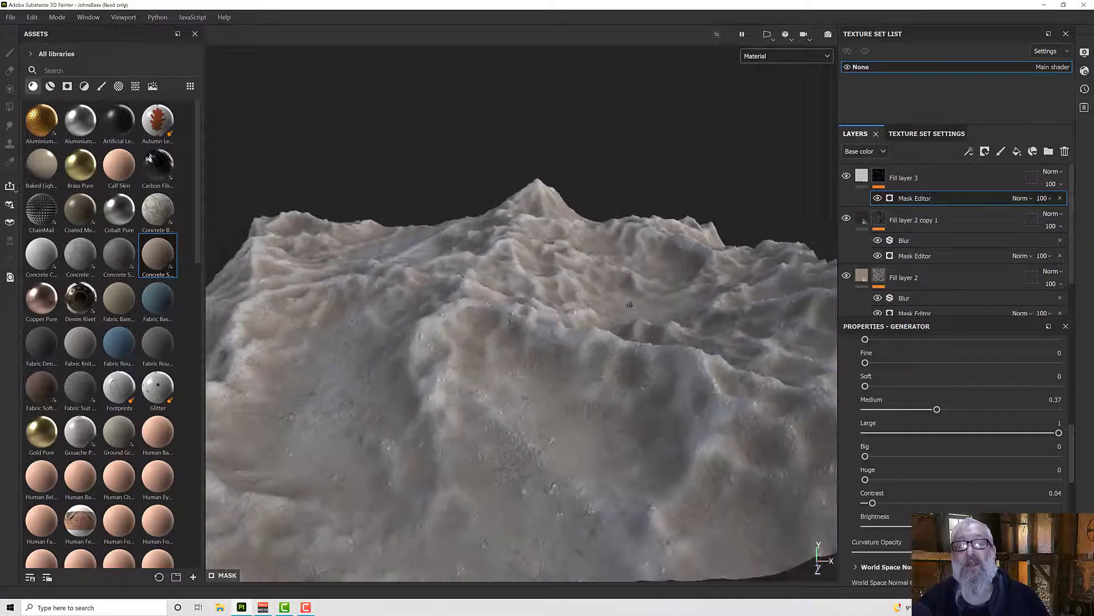
Add a Blur filter above the Mask Editor in the mask of Fill layer 3.
right_click(914, 198)
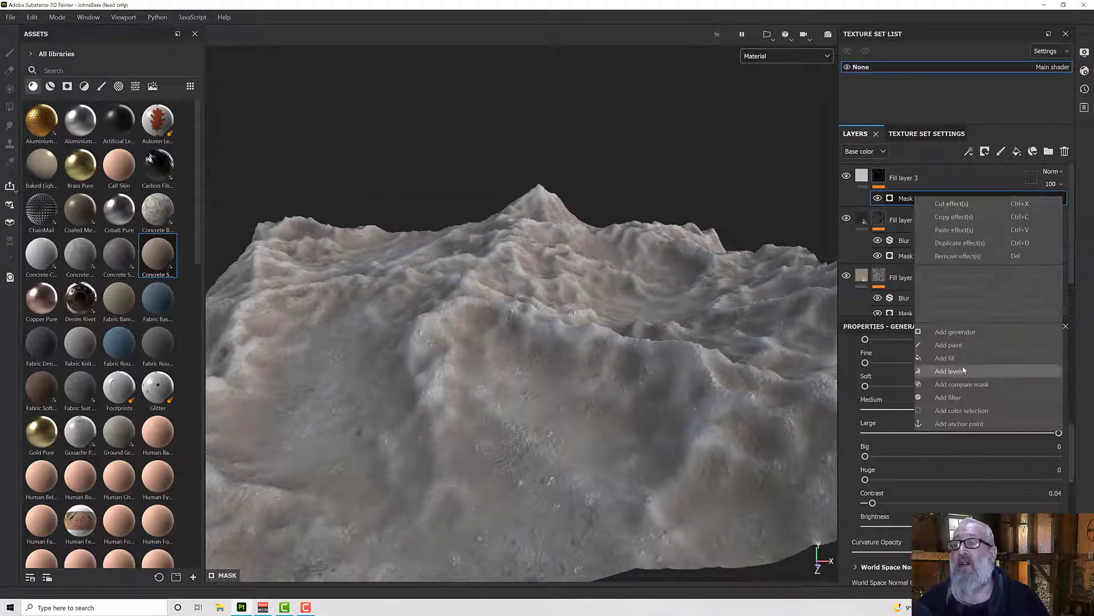
click(964, 398)
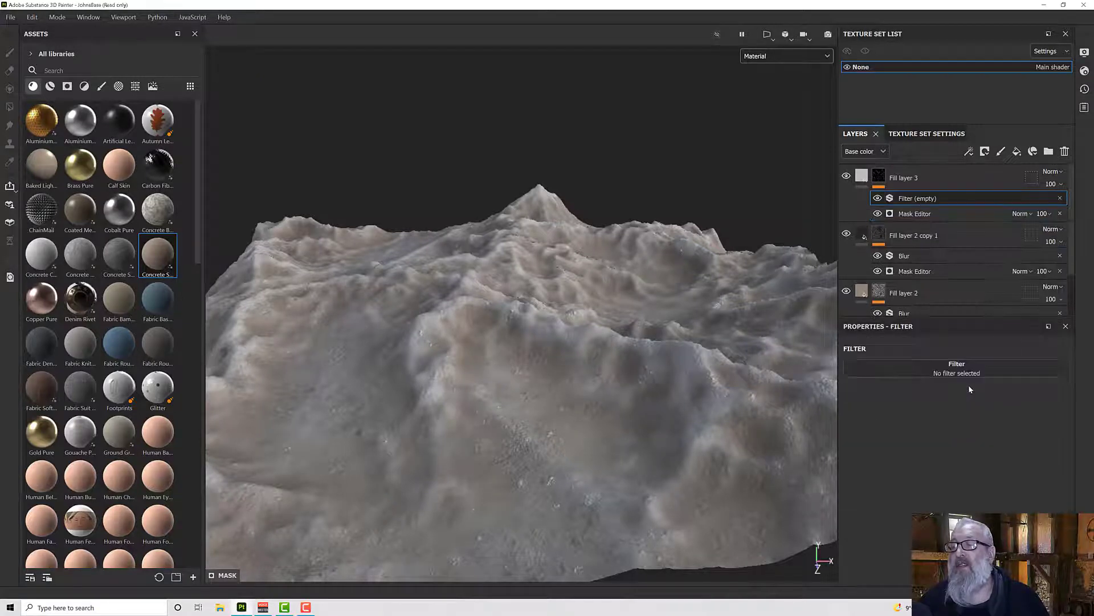
click(958, 374)
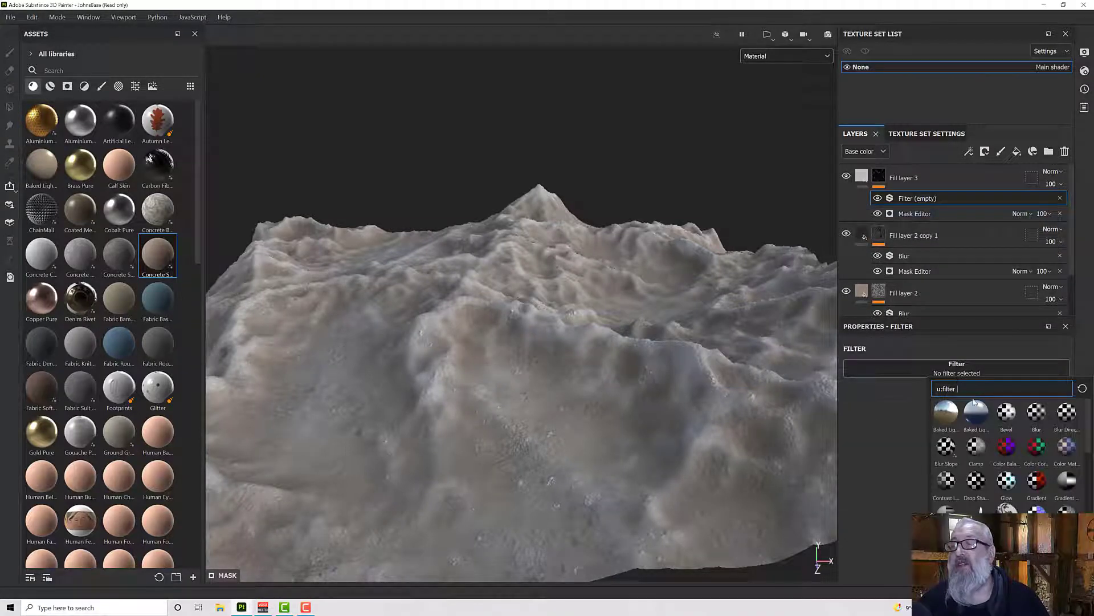
click(1036, 413)
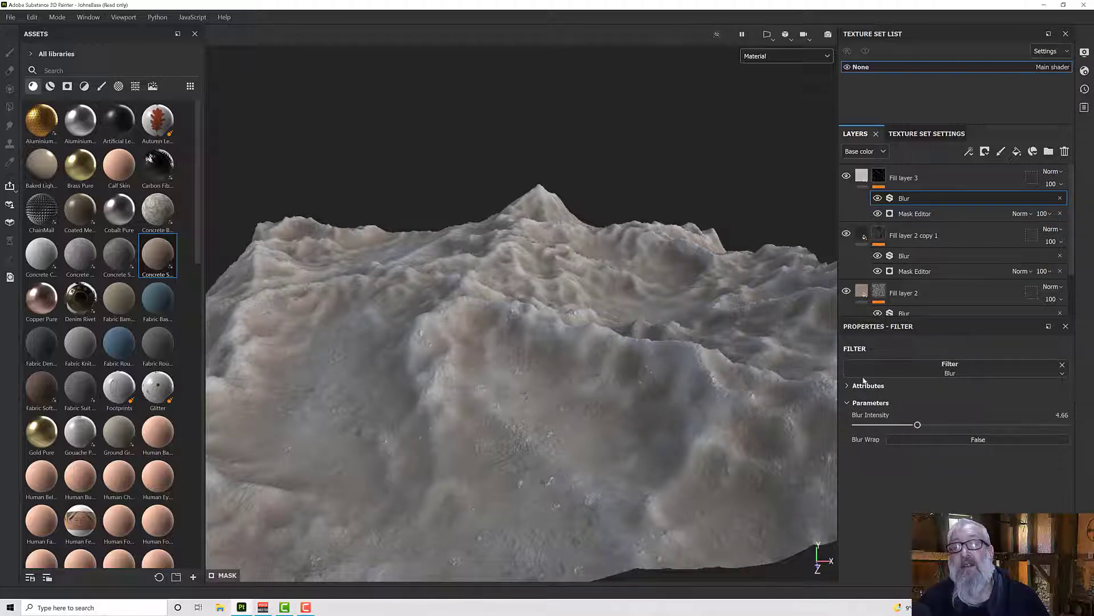
Check the terrain from a wider view and enlarge the layer stack area to show every layer down to Fill layer 1.
scroll(623, 367, down, 8)
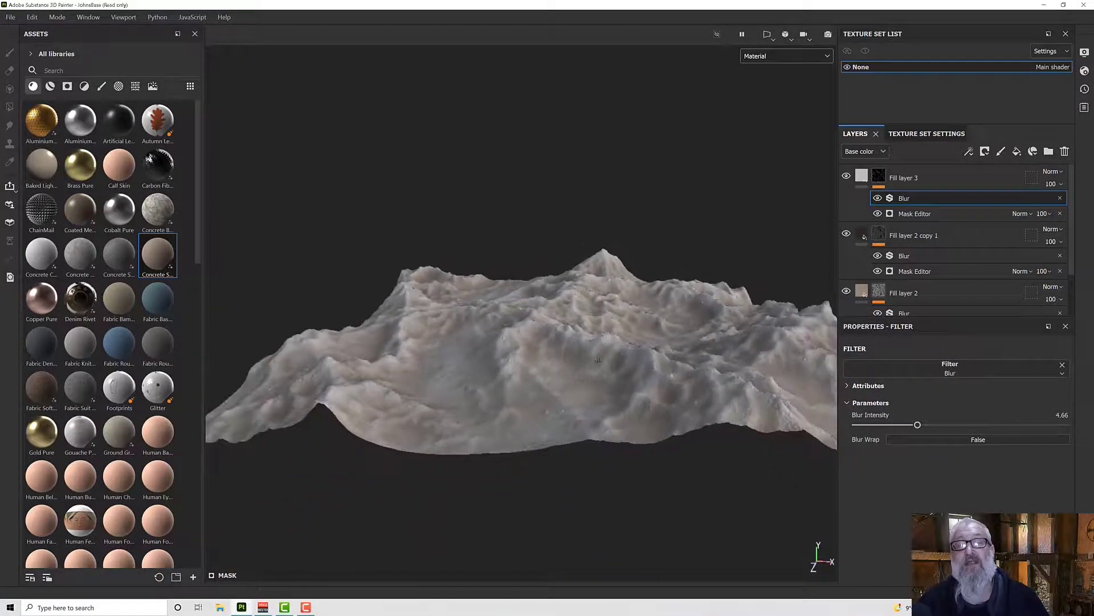
alt+drag(598, 360, 693, 373)
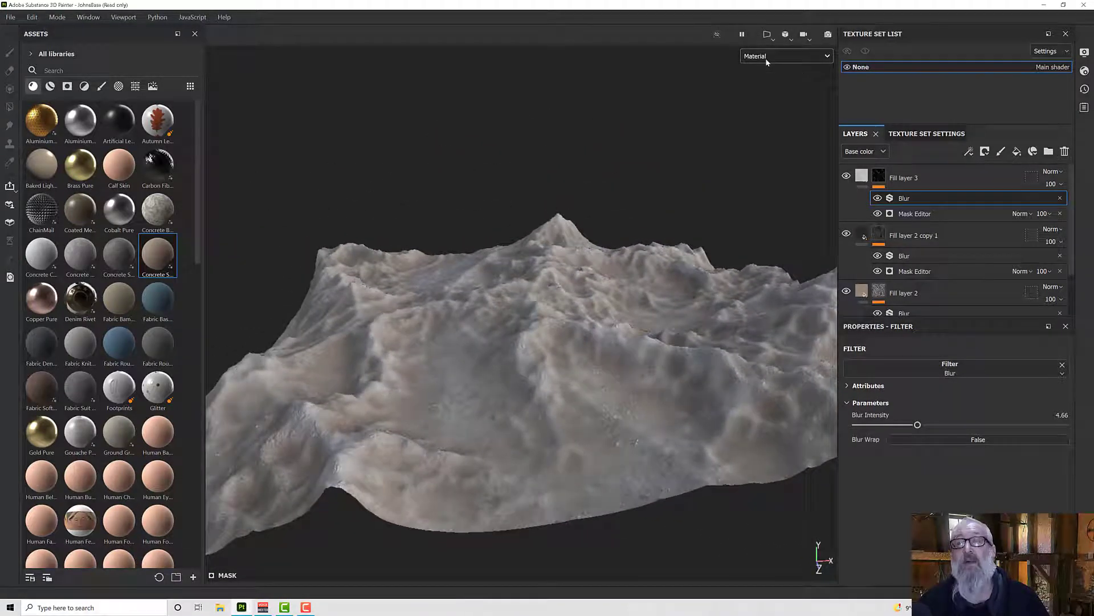
scroll(918, 285, down, 2)
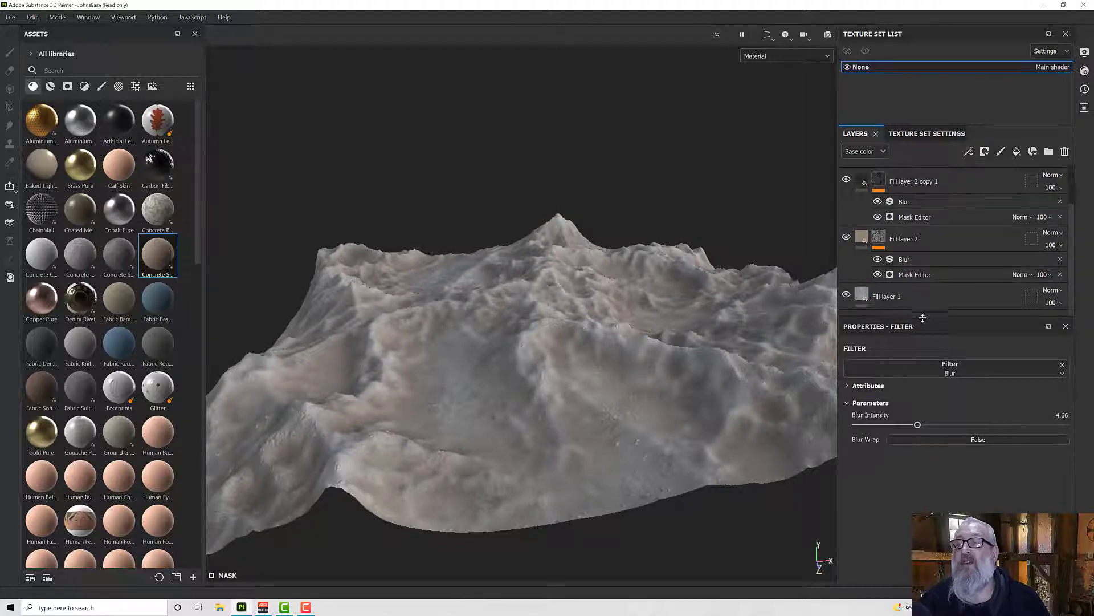
drag(922, 318, 925, 449)
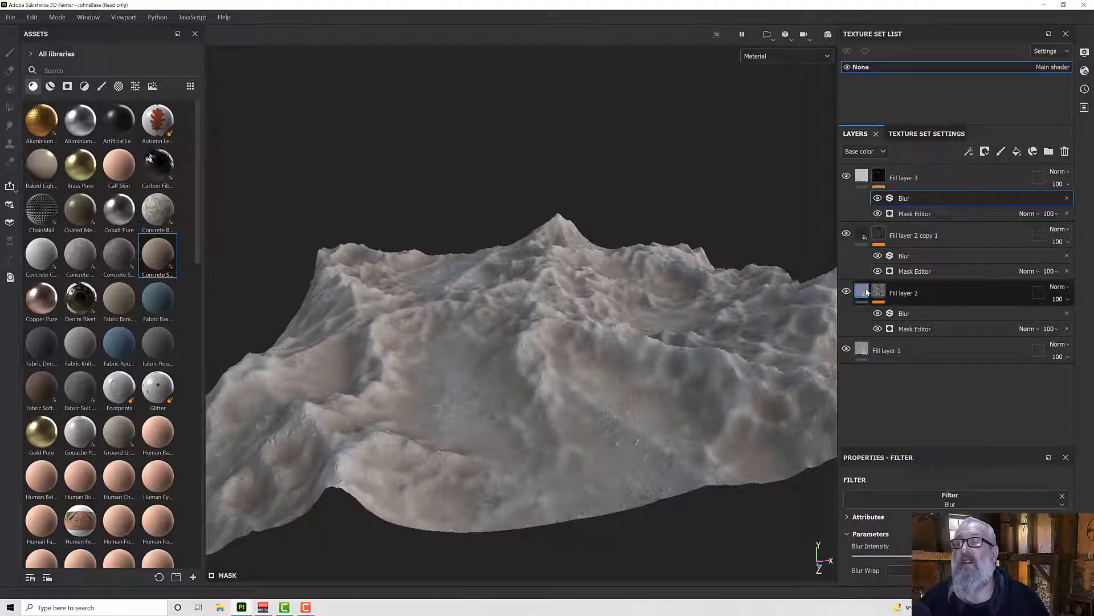
Hide Fill layer 3, Fill layer 2 copy 1 and Fill layer 2, inspect the bare base layer, and show Fill layer 2 again.
click(846, 291)
click(847, 233)
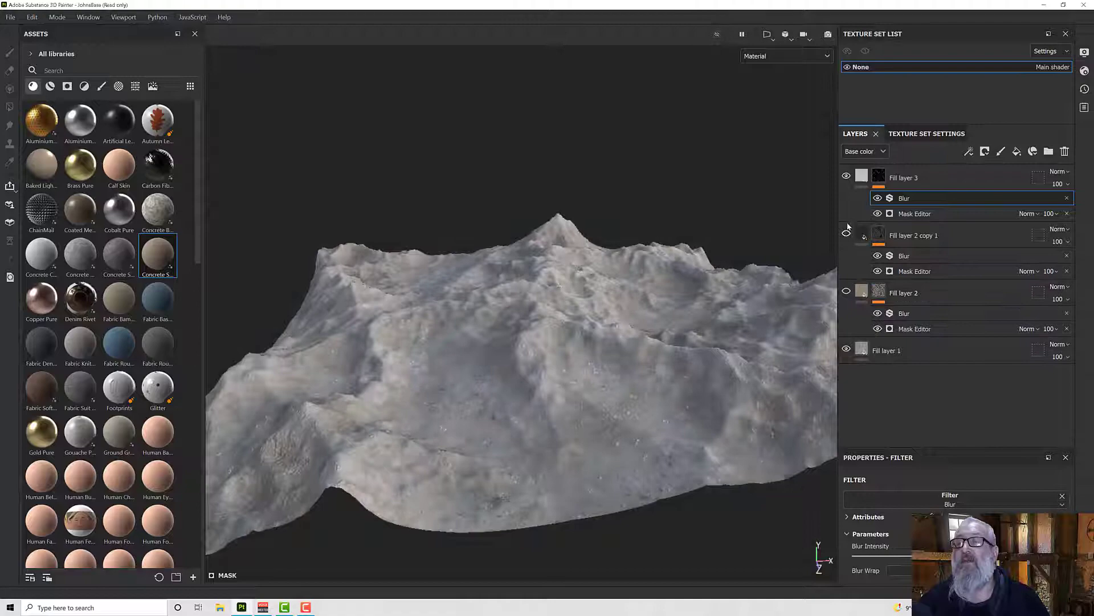
click(846, 176)
alt+drag(639, 325, 628, 358)
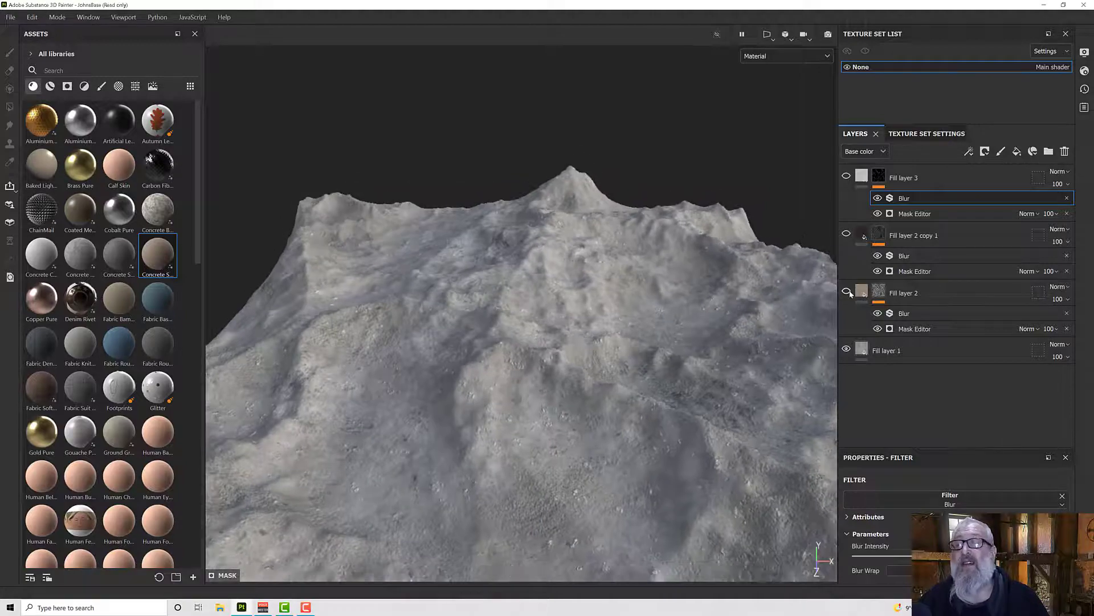
scroll(696, 308, down, 3)
alt+drag(696, 308, 714, 282)
scroll(689, 289, up, 1)
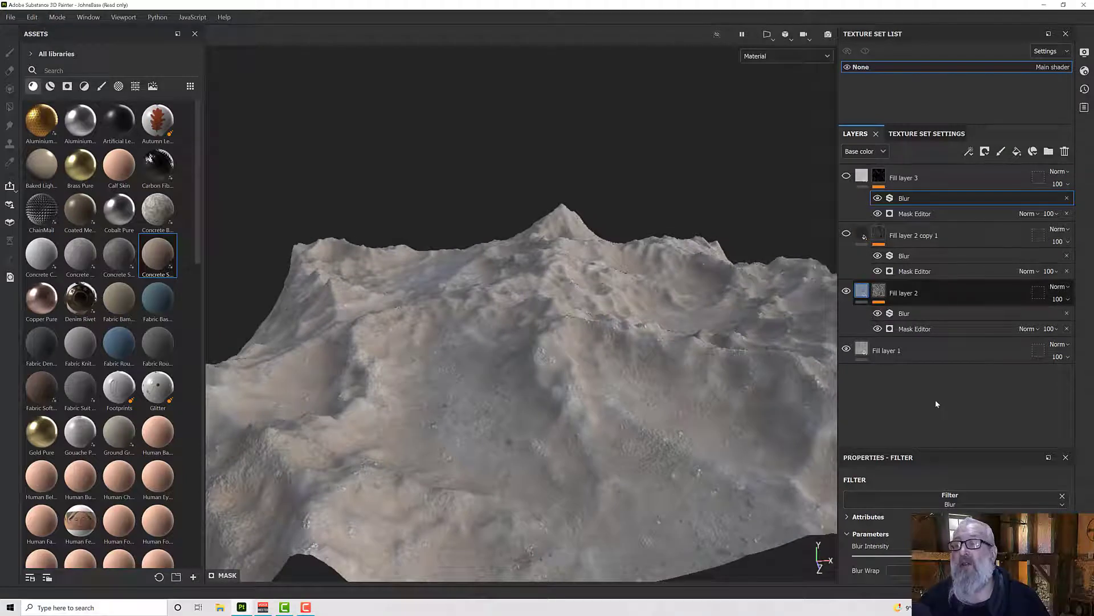
Set Fill layer 2's Concrete Color to the grey 625F5A, with saturation 0.082 and value 0.386, and save it as a swatch.
click(863, 293)
scroll(938, 494, down, 2)
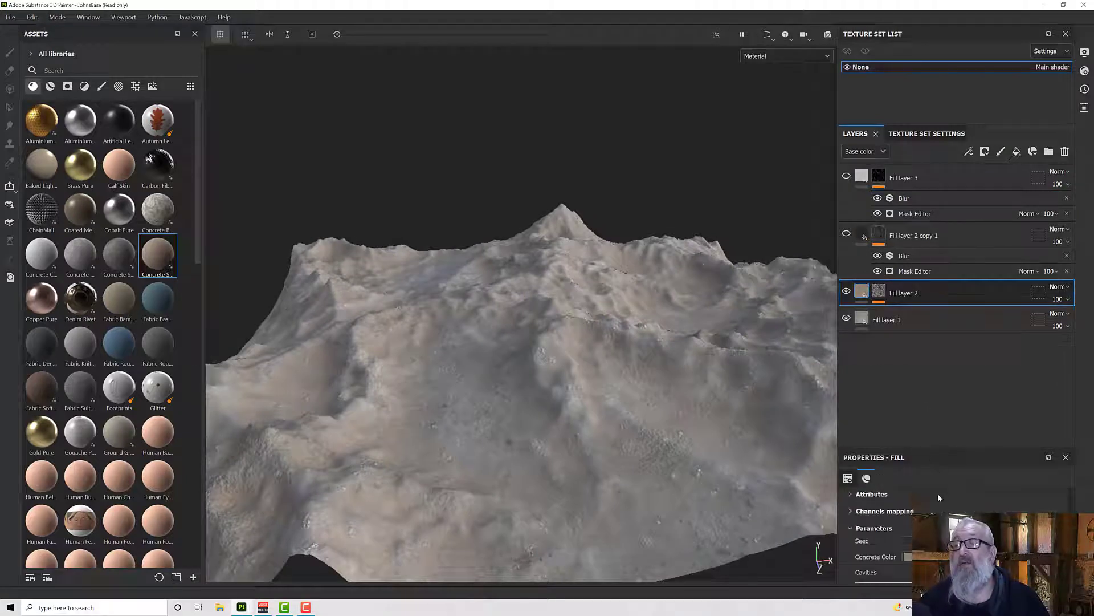
click(906, 556)
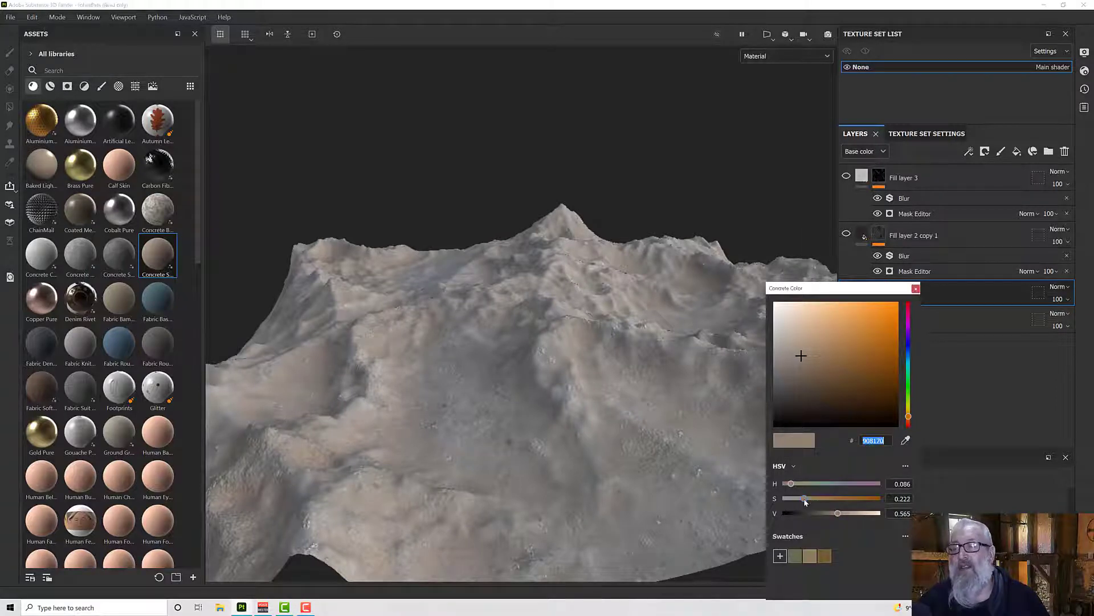
click(805, 501)
mouse_move(803, 502)
mouse_down()
mouse_move(792, 503)
mouse_move(829, 517)
mouse_move(801, 511)
mouse_move(820, 511)
mouse_up()
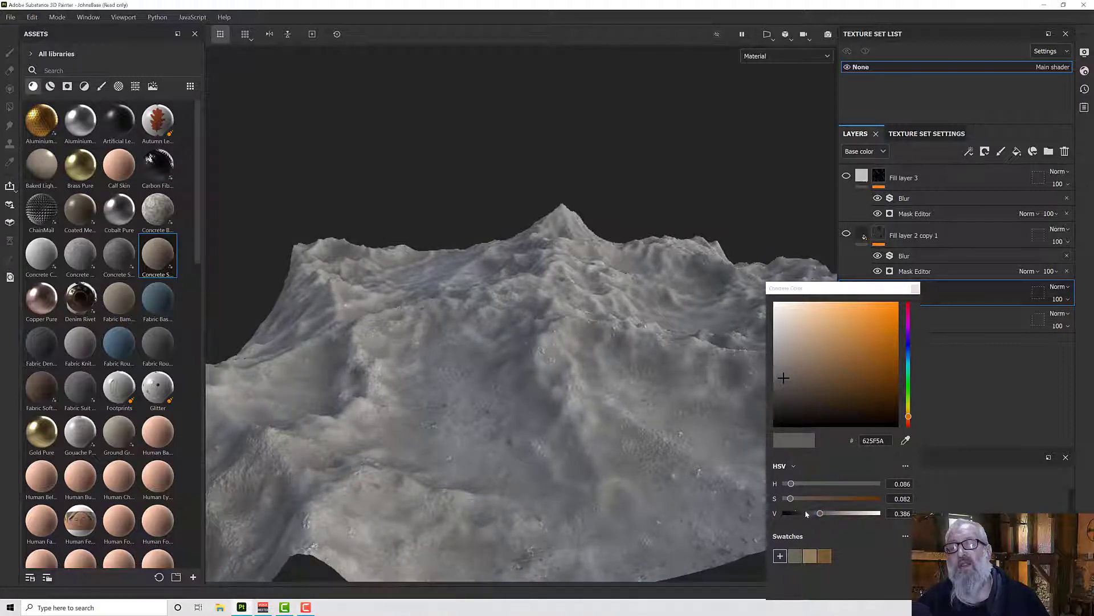
click(779, 556)
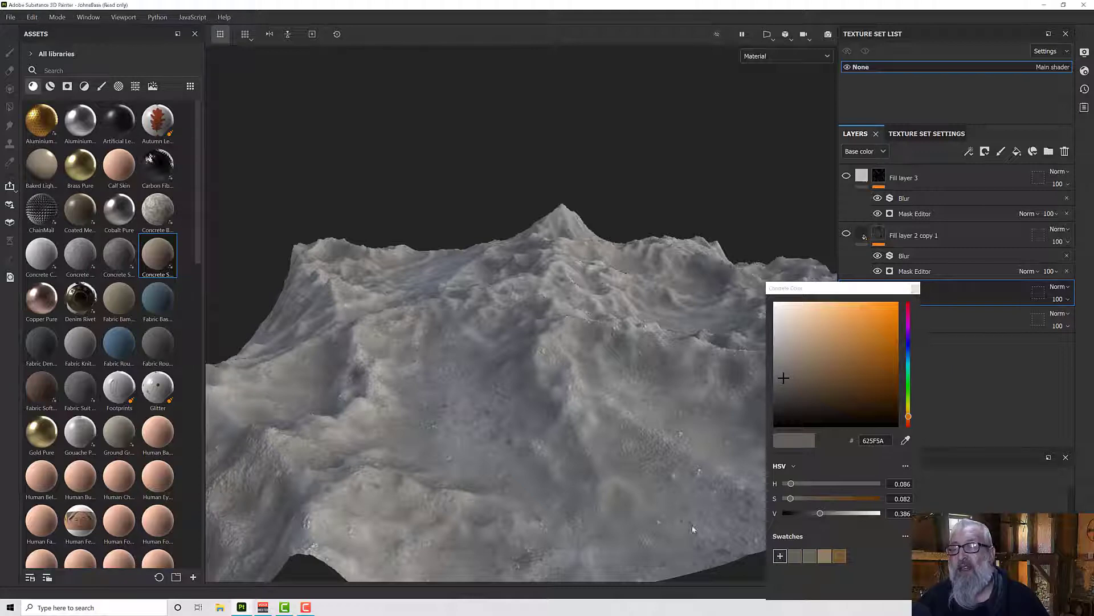
click(916, 288)
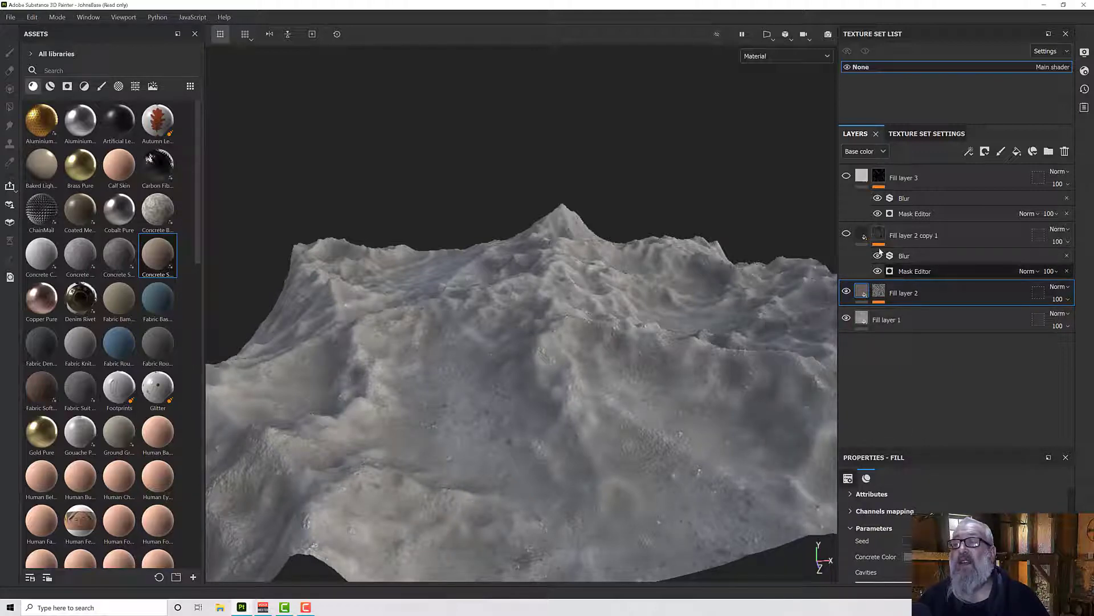
Show Fill layer 2 copy 1 again and check how it blends over the terrain.
click(847, 233)
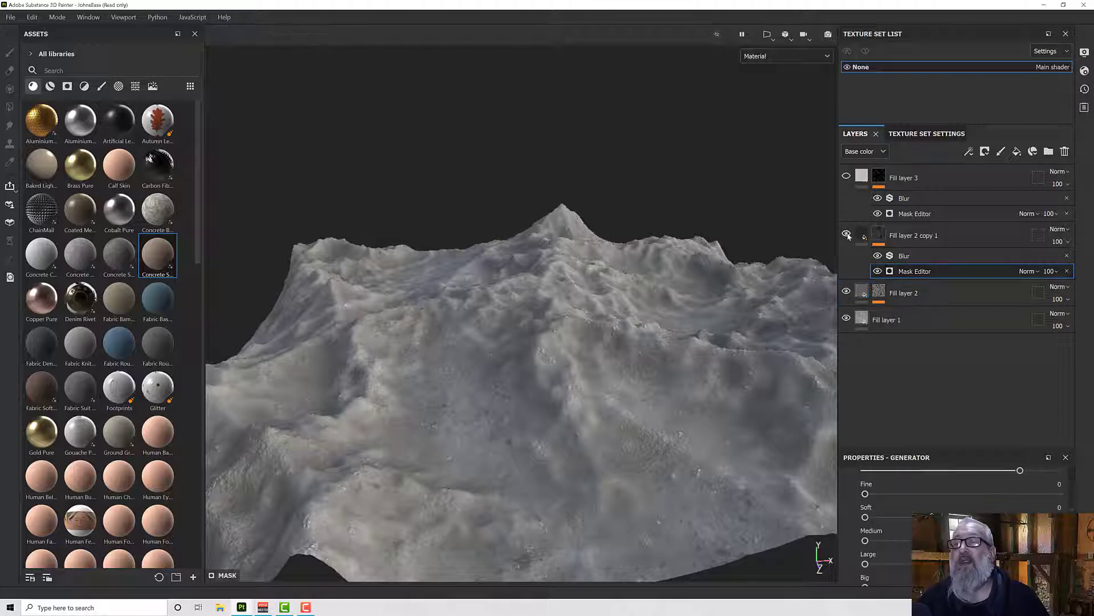
mouse_move(689, 315)
alt+mouse_down()
mouse_move(672, 318)
mouse_move(694, 333)
alt+mouse_up()
alt+middle_drag(694, 333, 697, 324)
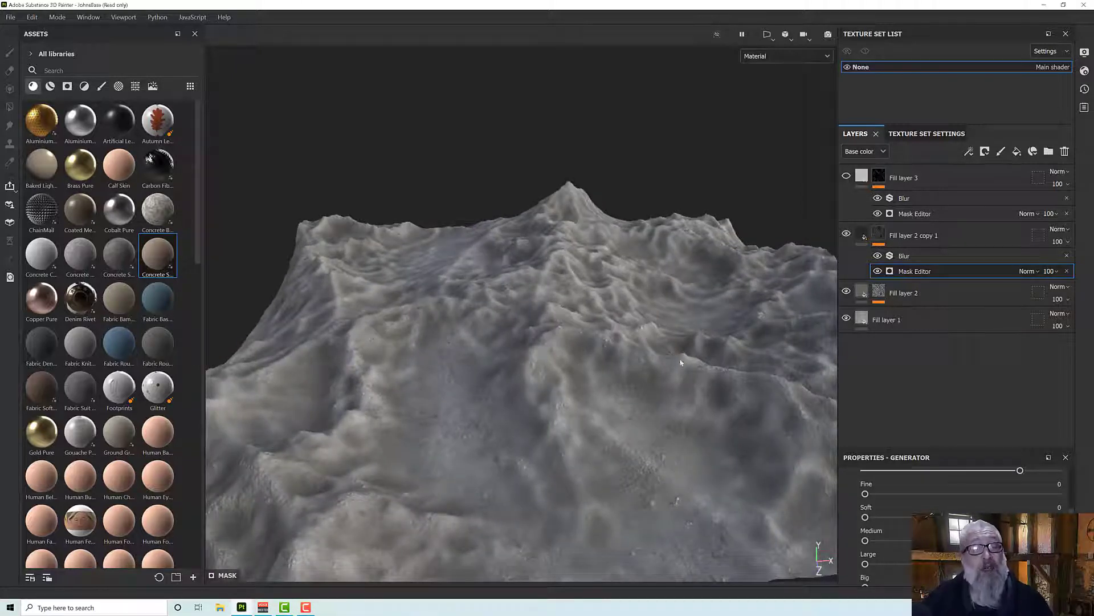
alt+drag(685, 346, 686, 342)
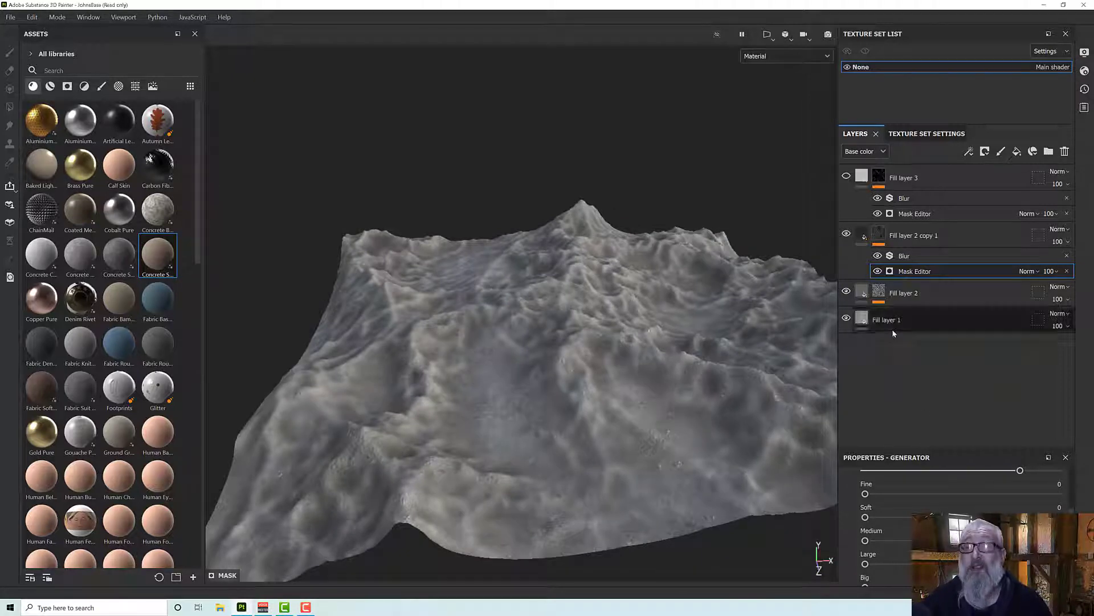
Apply the saved grey swatch to Fill layer 2 copy 1's Concrete Color and darken it to 1B1A19.
click(864, 240)
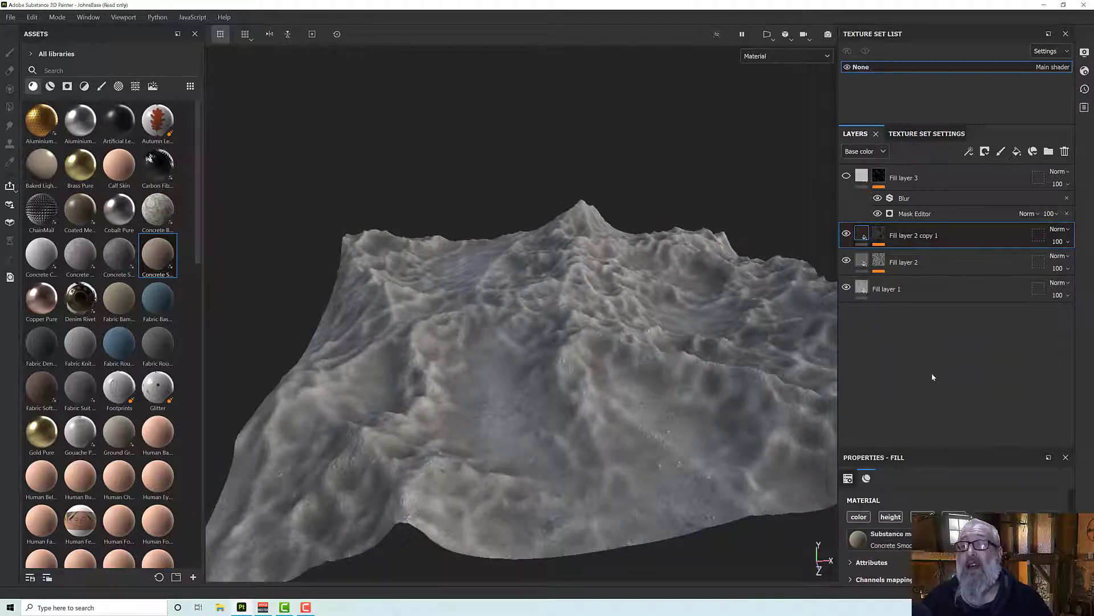
scroll(953, 467, down, 5)
click(953, 496)
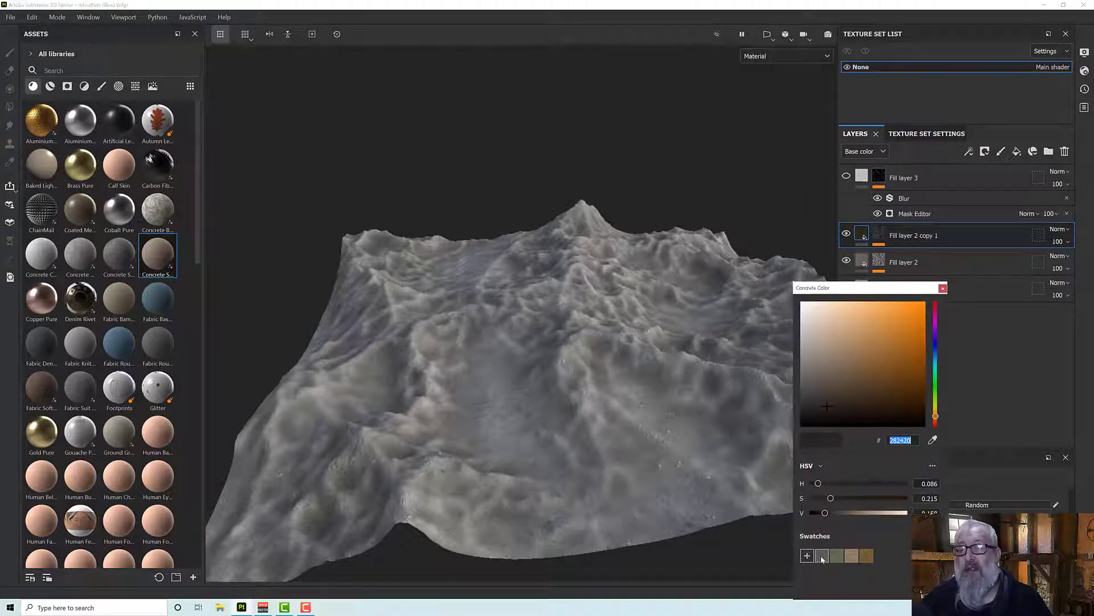
click(822, 555)
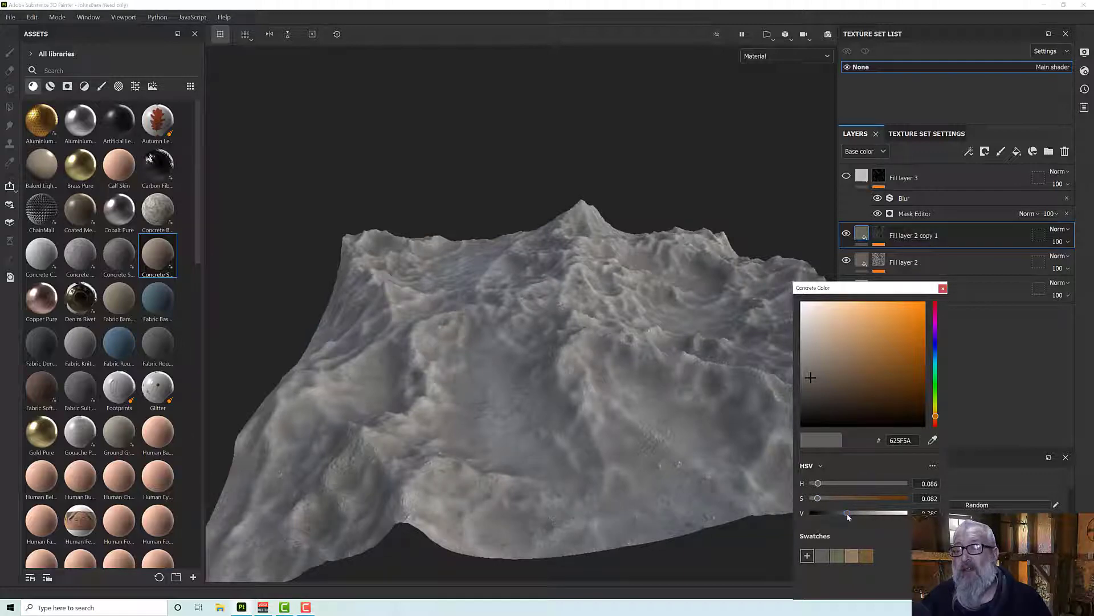
drag(848, 513, 821, 517)
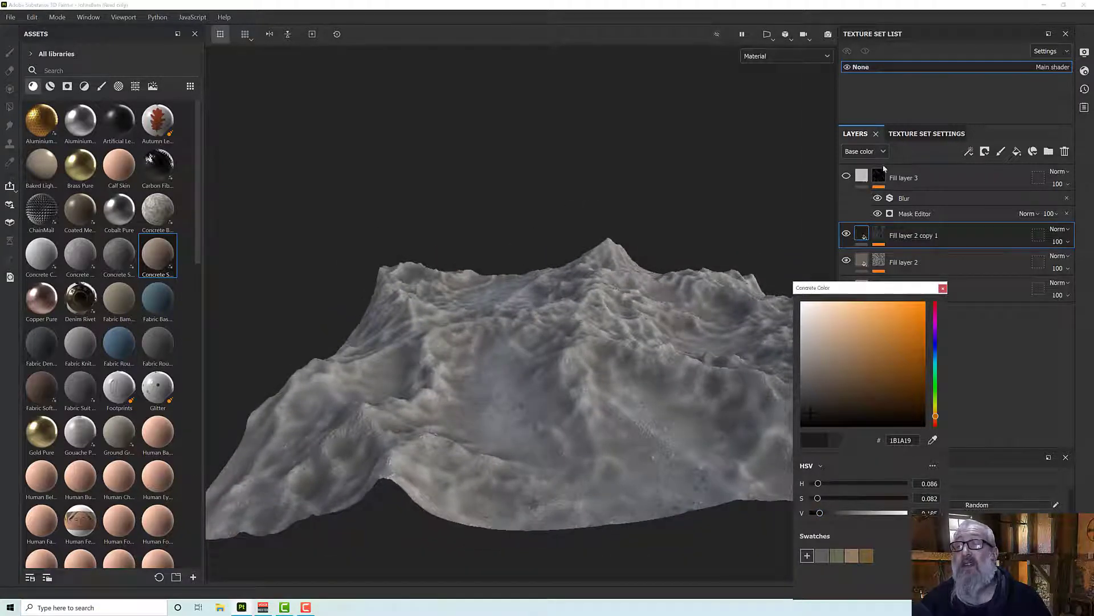
click(941, 287)
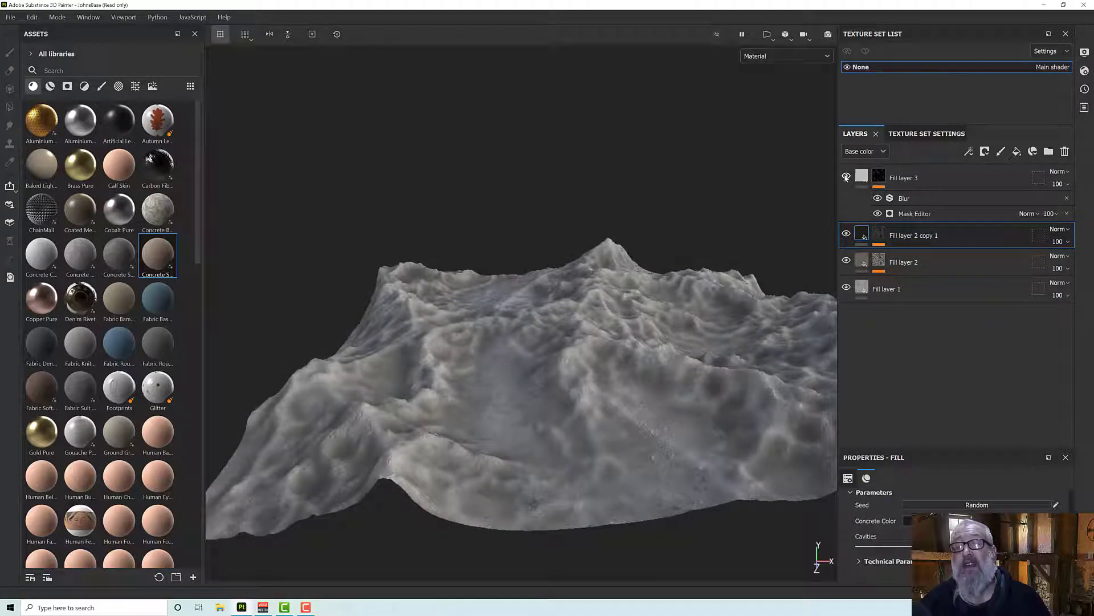
Show Fill layer 3 again and inspect the combined layers on the terrain's ridges from several angles.
mouse_move(654, 291)
alt+mouse_down()
mouse_move(631, 293)
mouse_move(655, 311)
alt+mouse_up()
scroll(631, 293, up, 3)
alt+drag(607, 284, 564, 290)
mouse_move(614, 330)
alt+mouse_down()
mouse_move(611, 260)
mouse_move(722, 404)
mouse_move(643, 329)
mouse_move(599, 311)
mouse_move(600, 330)
alt+mouse_up()
scroll(614, 296, up, 3)
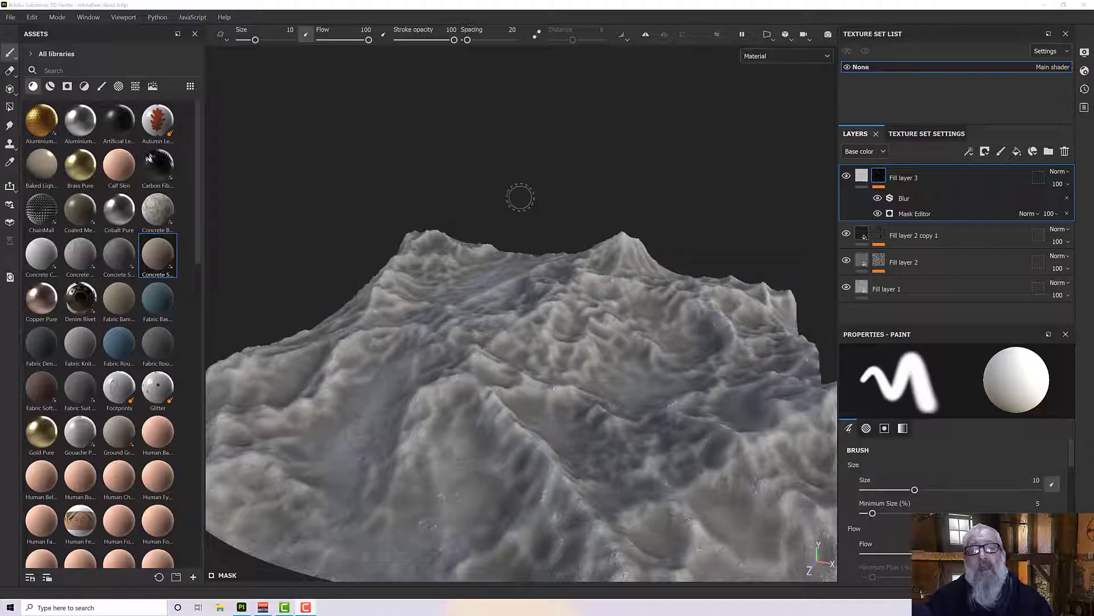
alt+drag(520, 190, 542, 207)
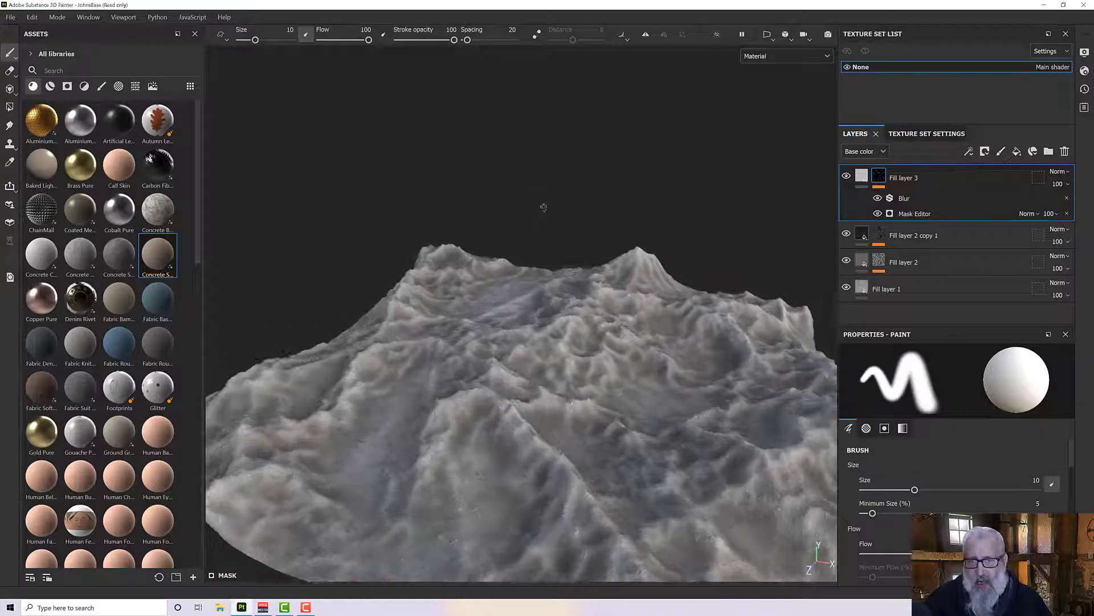
alt+middle_drag(542, 207, 465, 165)
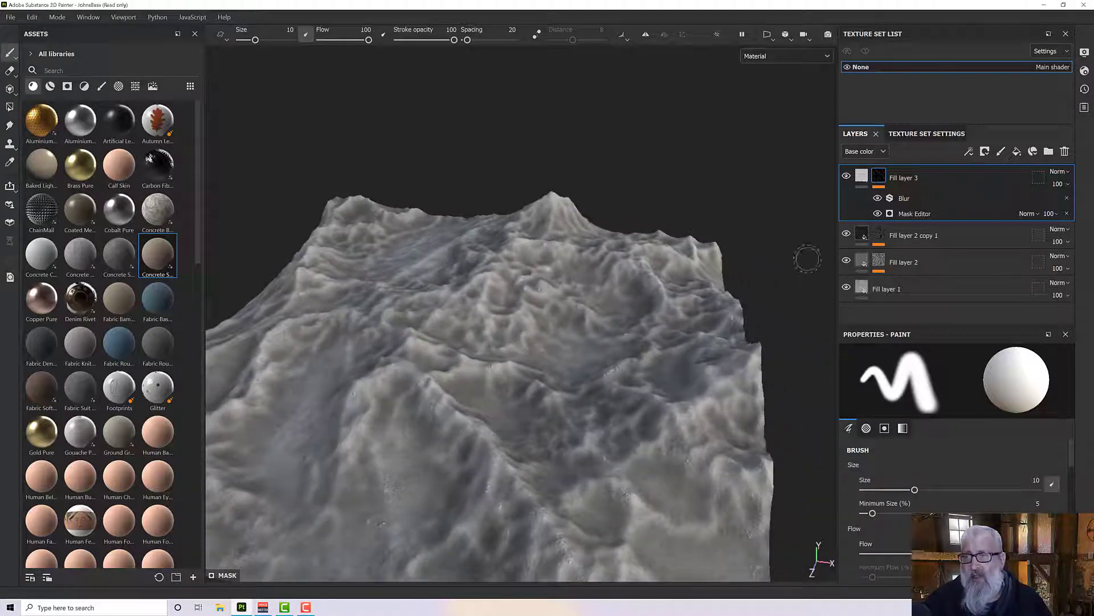
click(883, 239)
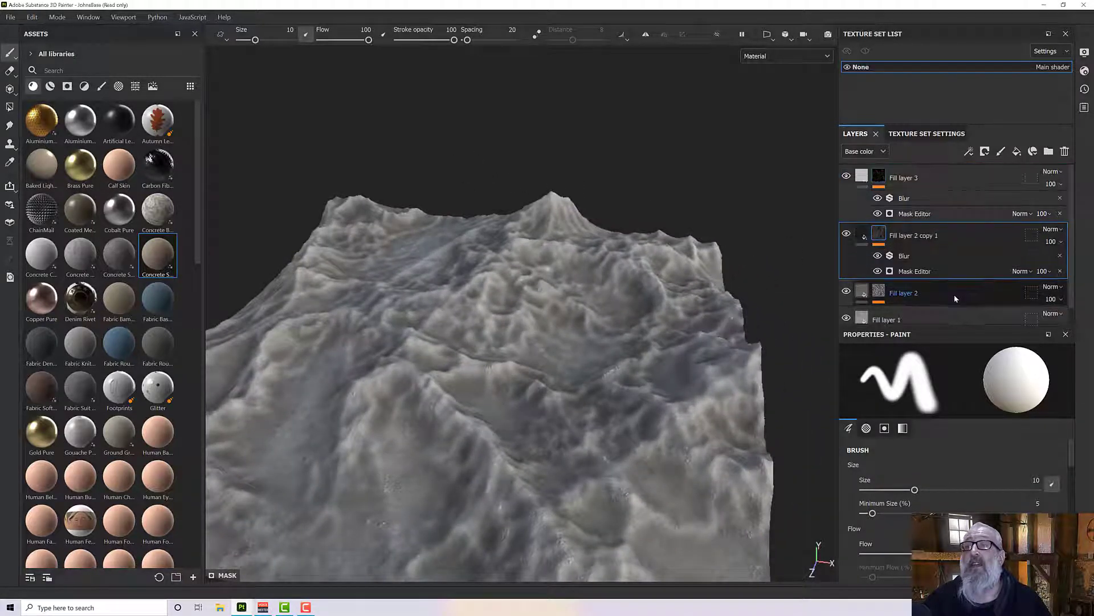
right_click(881, 236)
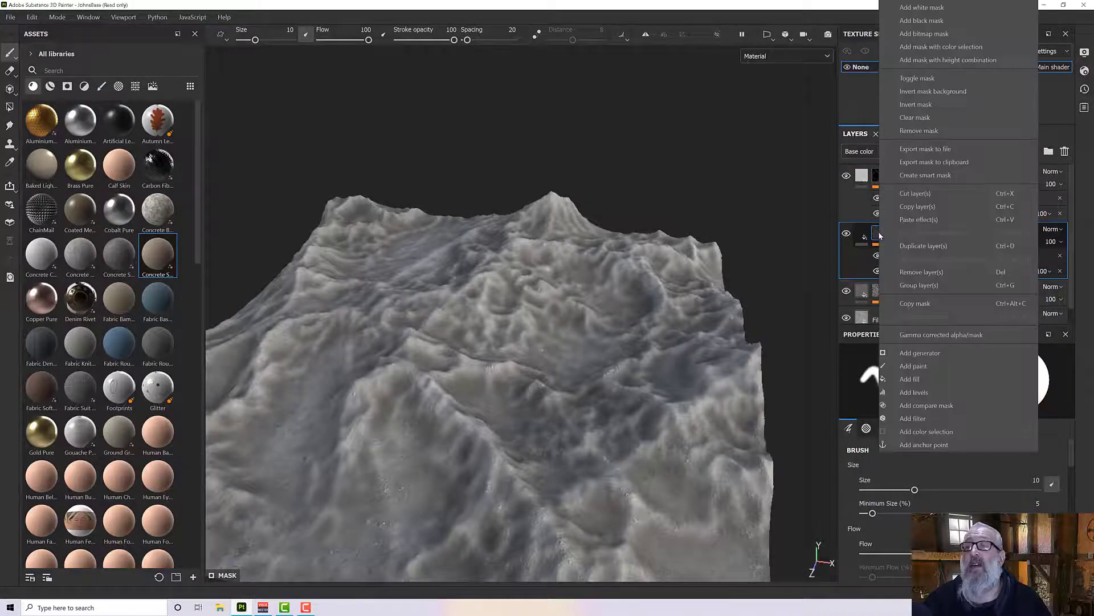
click(802, 243)
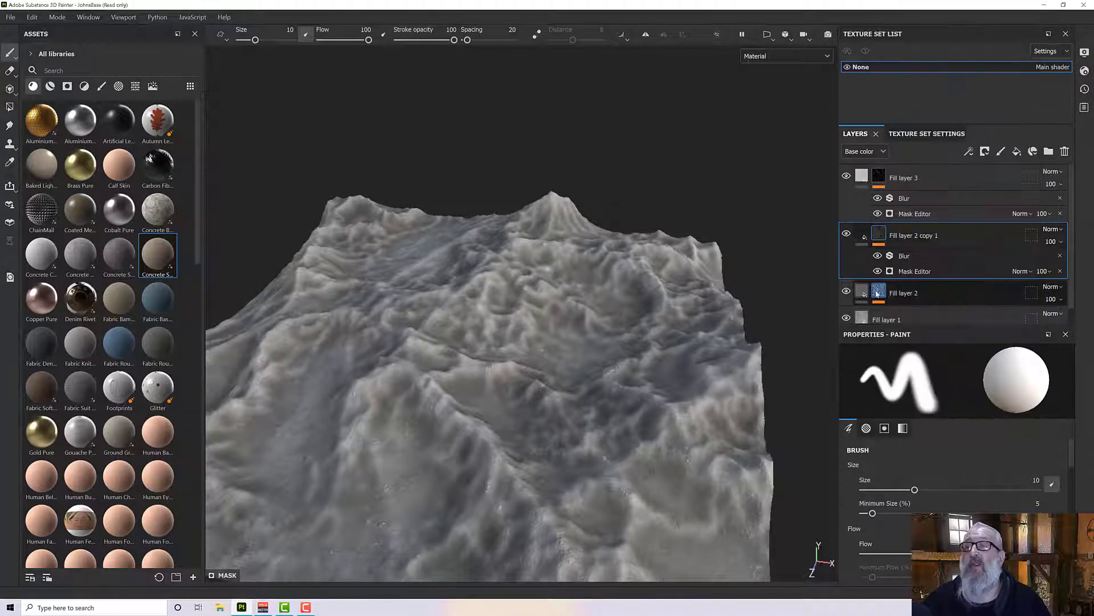
Create a smart mask from the mask of Fill layer 2.
scroll(893, 297, down, 1)
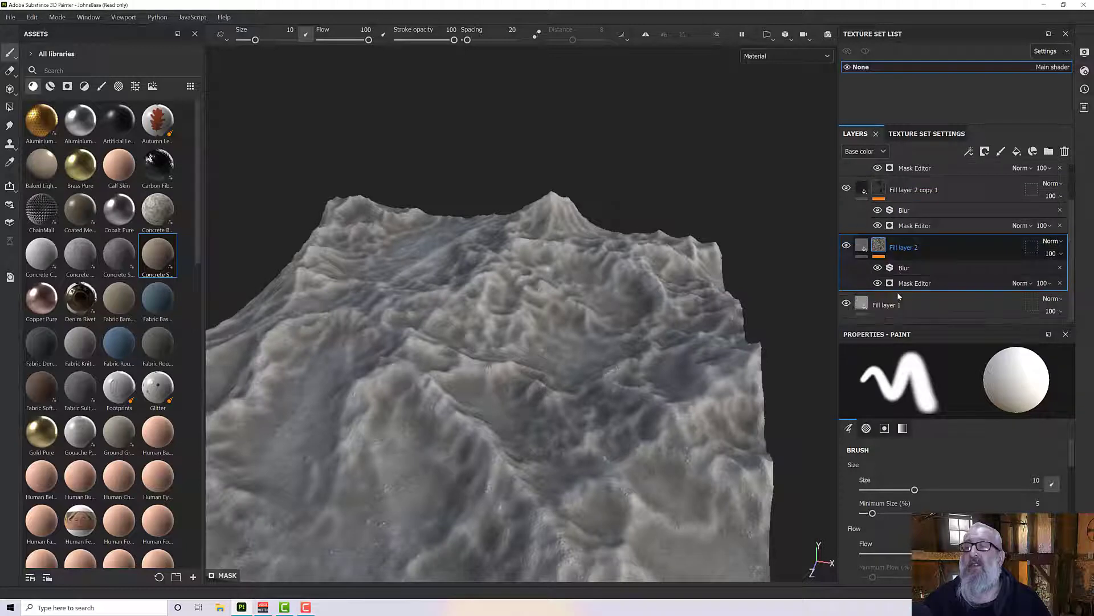
right_click(881, 251)
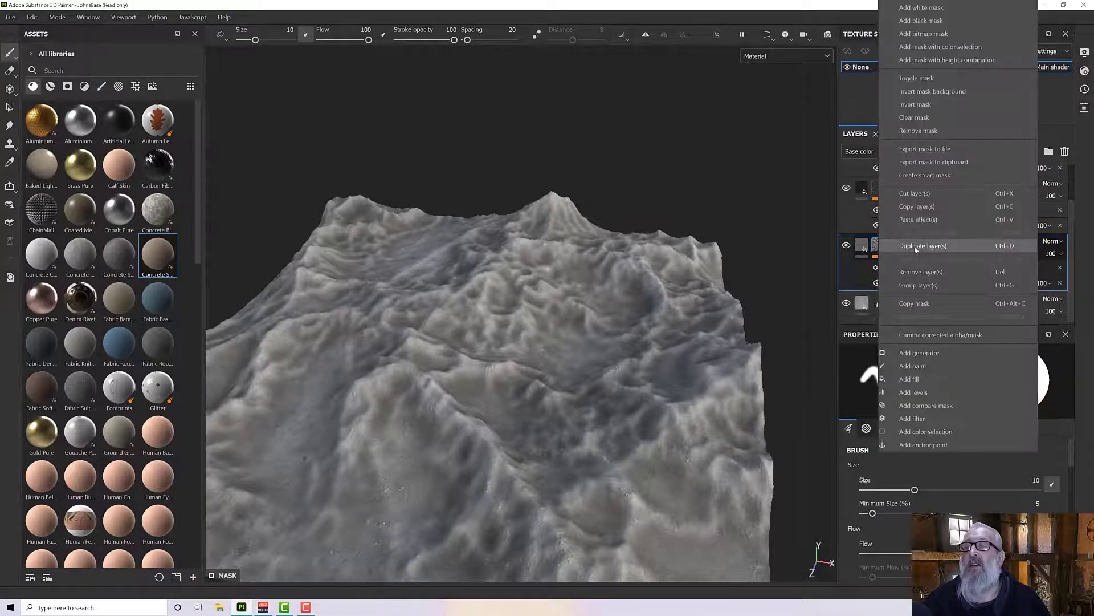
click(919, 176)
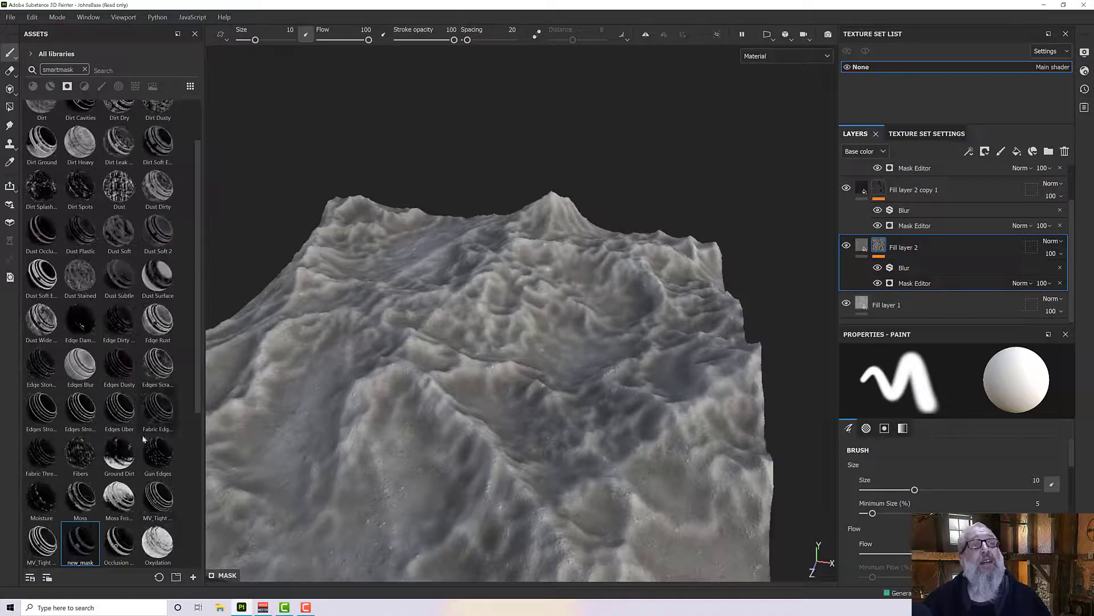
Rename the new smart mask made from Fill layer 2 as MV_CavitySoft.
right_click(83, 561)
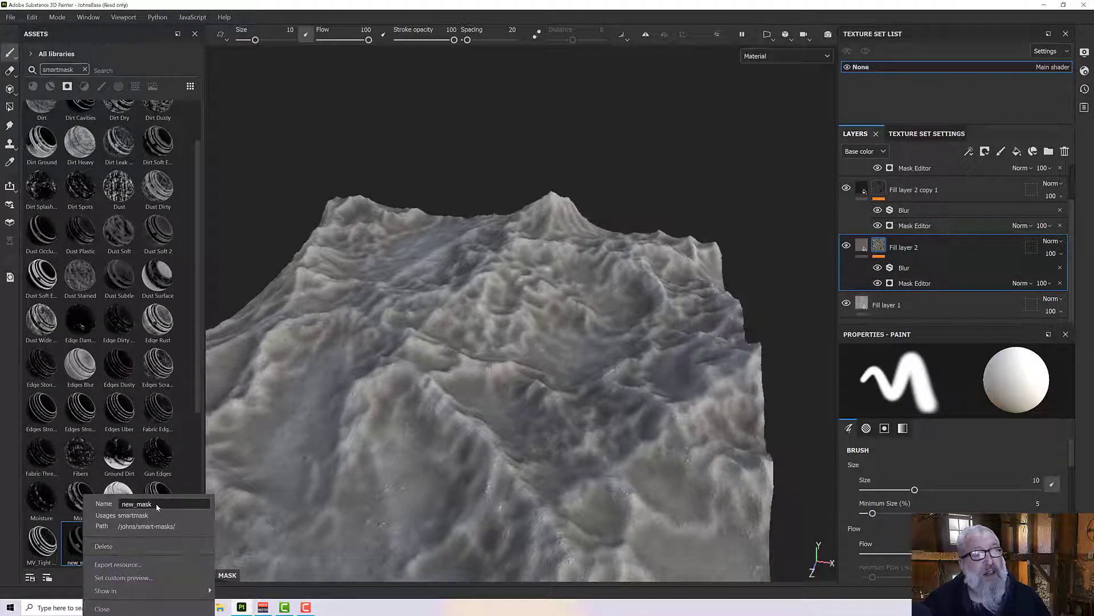
drag(156, 506, 114, 504)
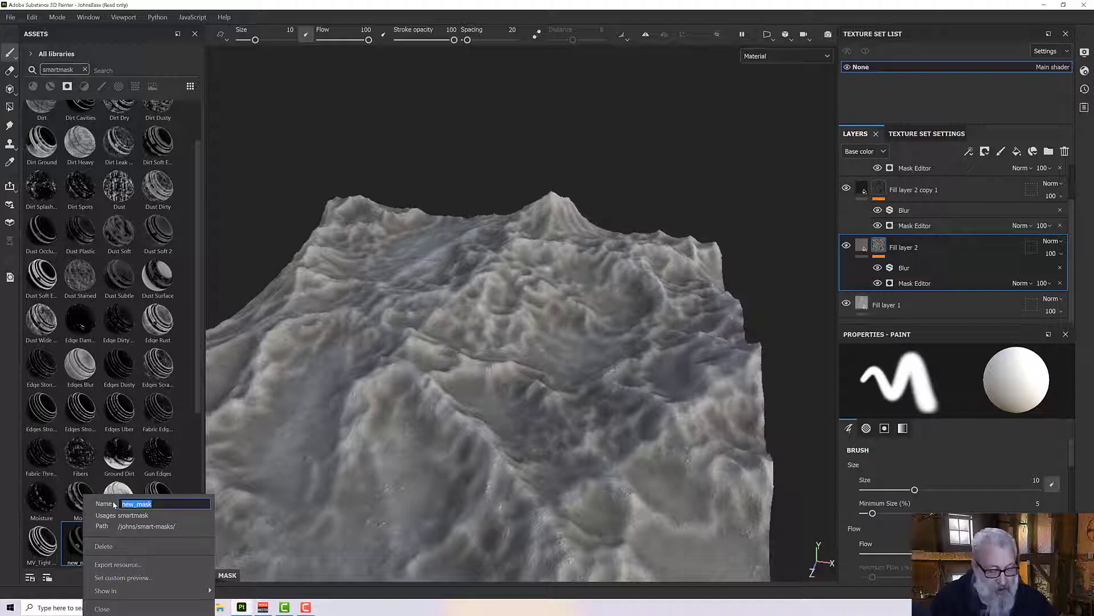
text(MV)
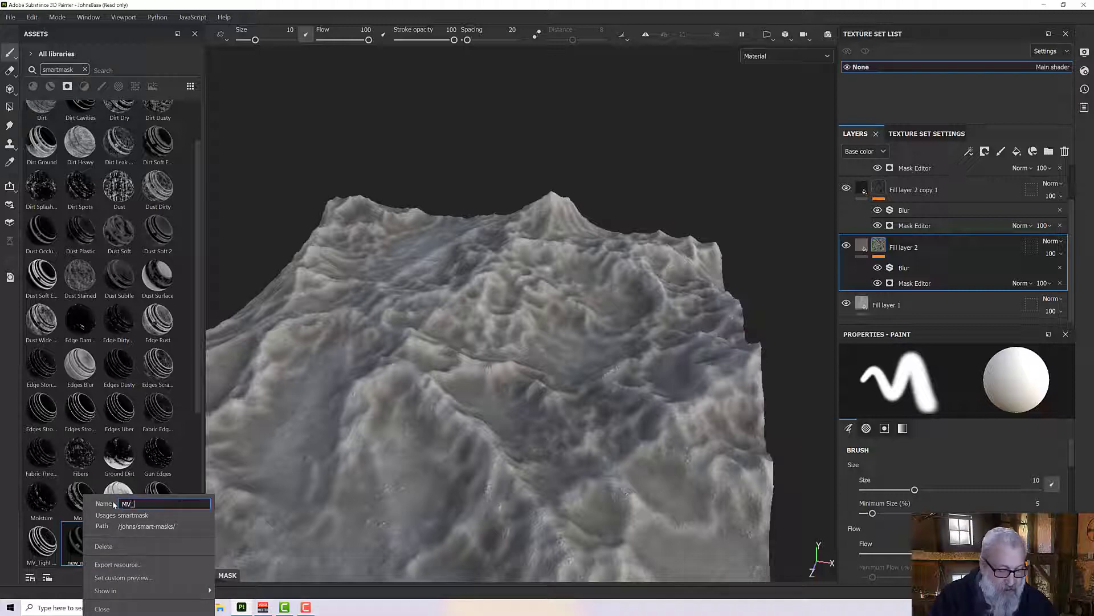
text(_S)
key(BackSpace)
text(Ca)
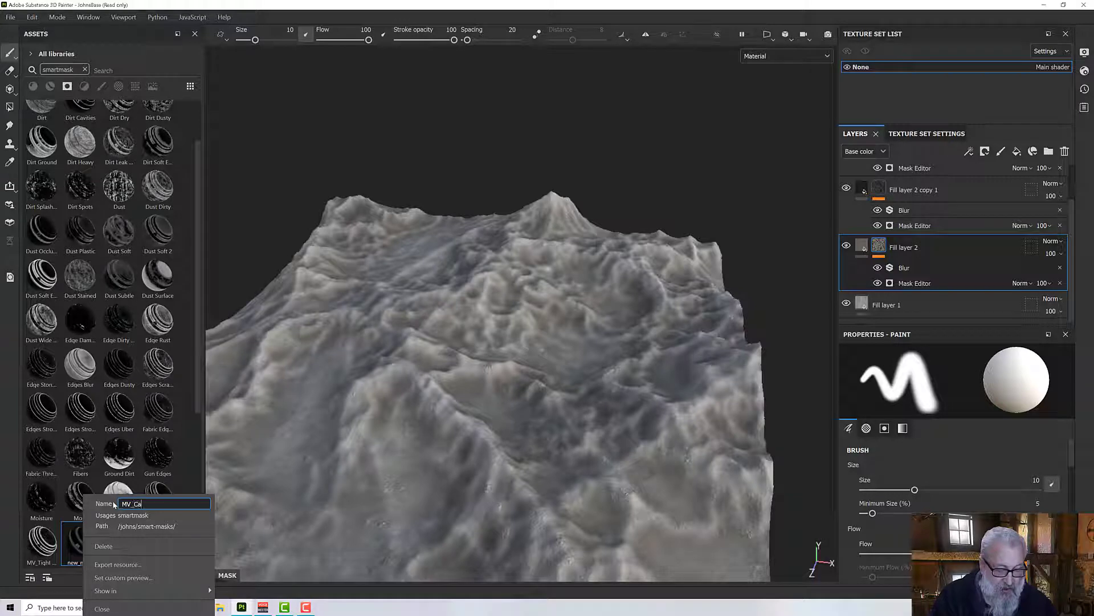
text(vitySoft)
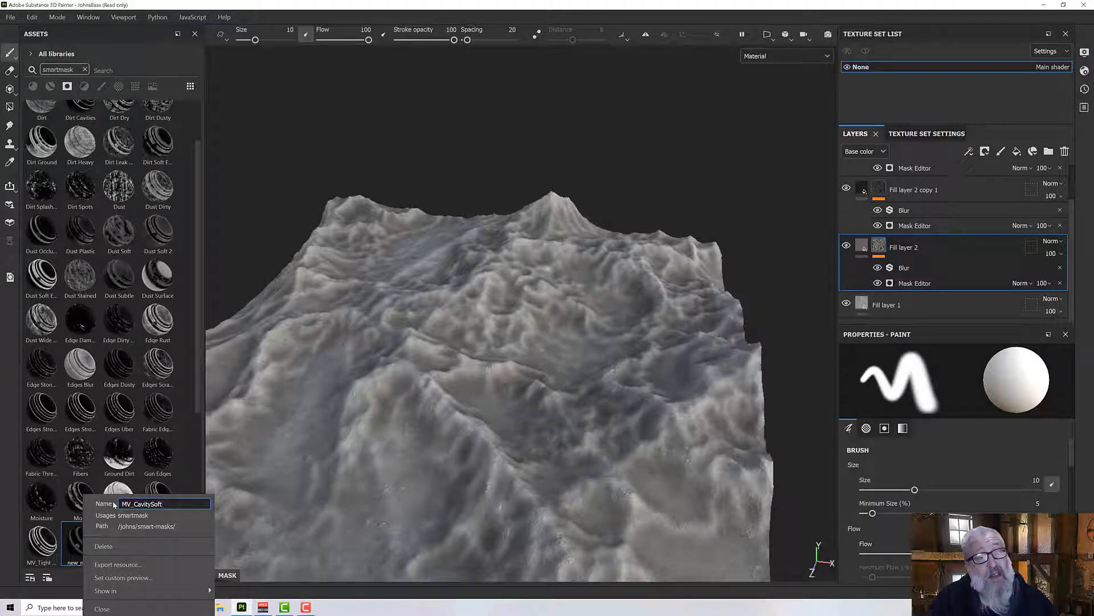
key(Return)
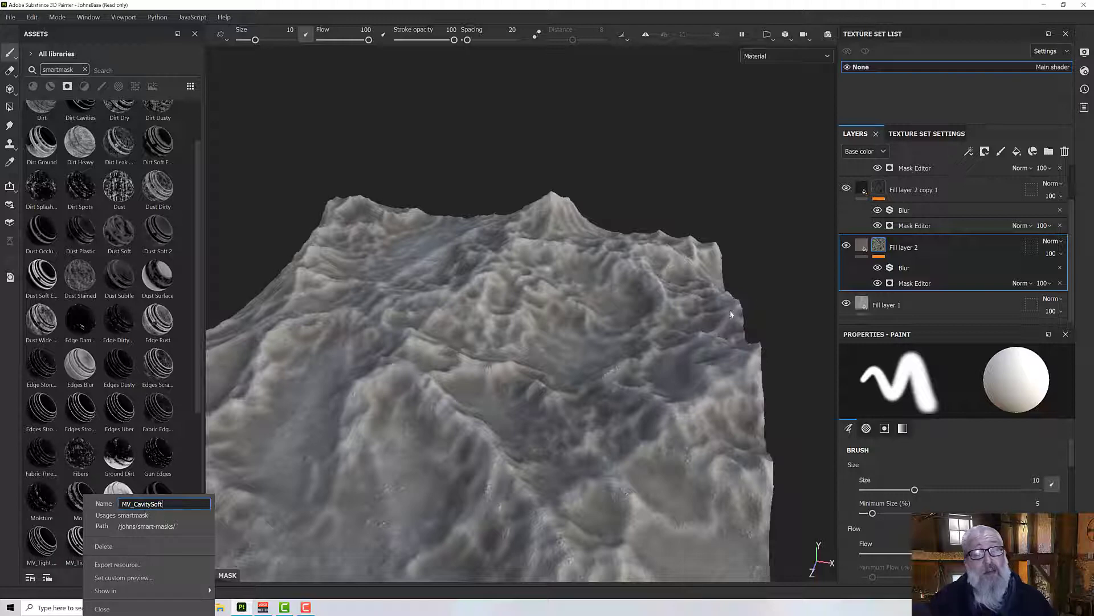
Create a smart mask from the mask of Fill layer 2 copy 1.
click(889, 194)
click(889, 194)
right_click(889, 194)
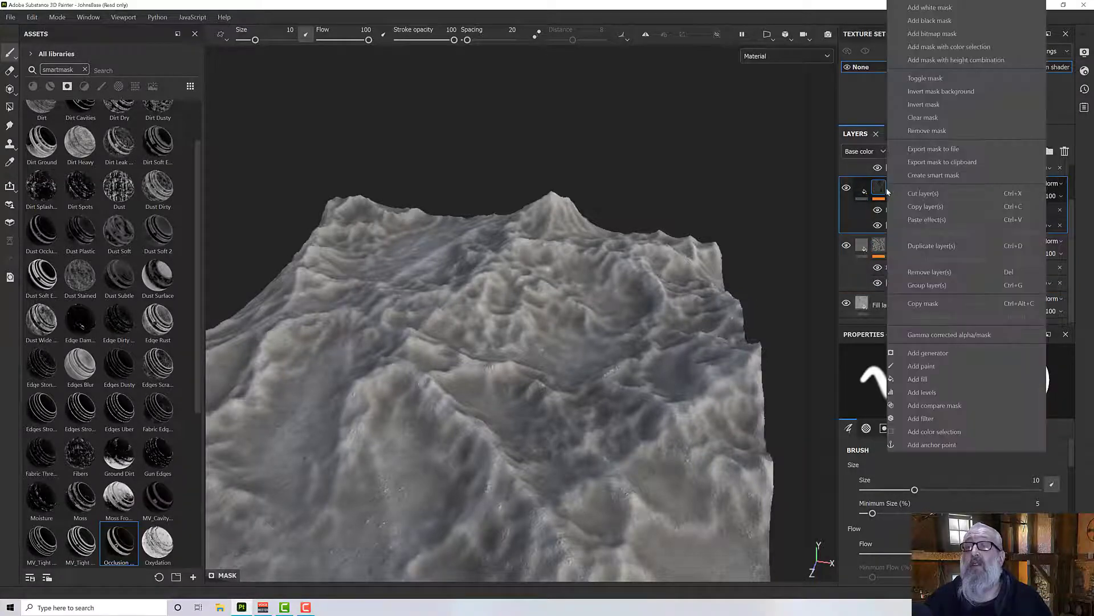
click(944, 177)
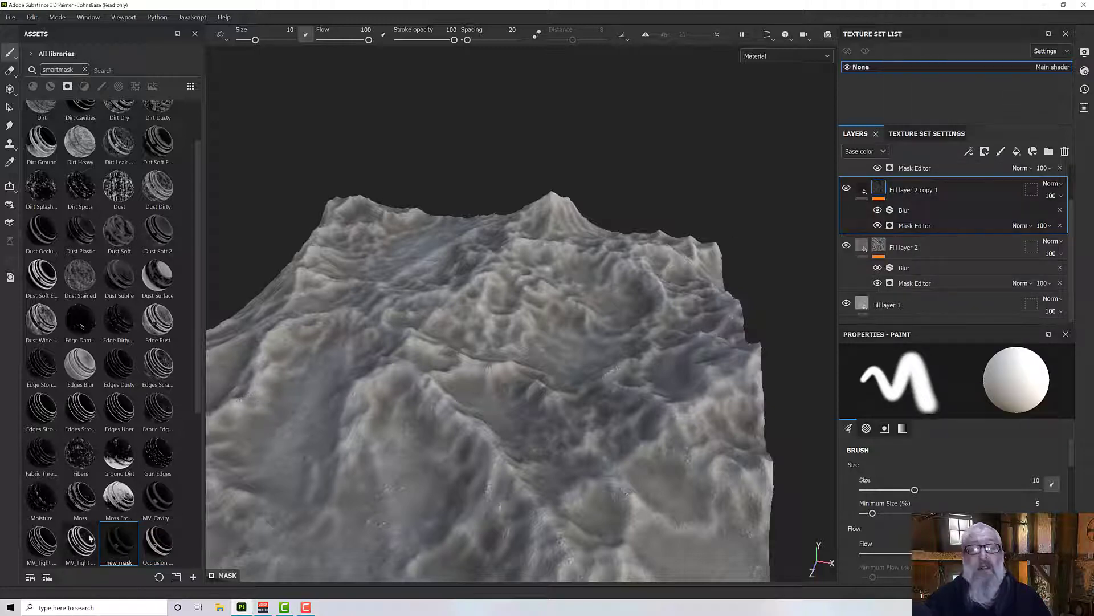
Rename the new smart mask made from Fill layer 2 copy 1 as MV_CavitySoftSmall.
right_click(119, 564)
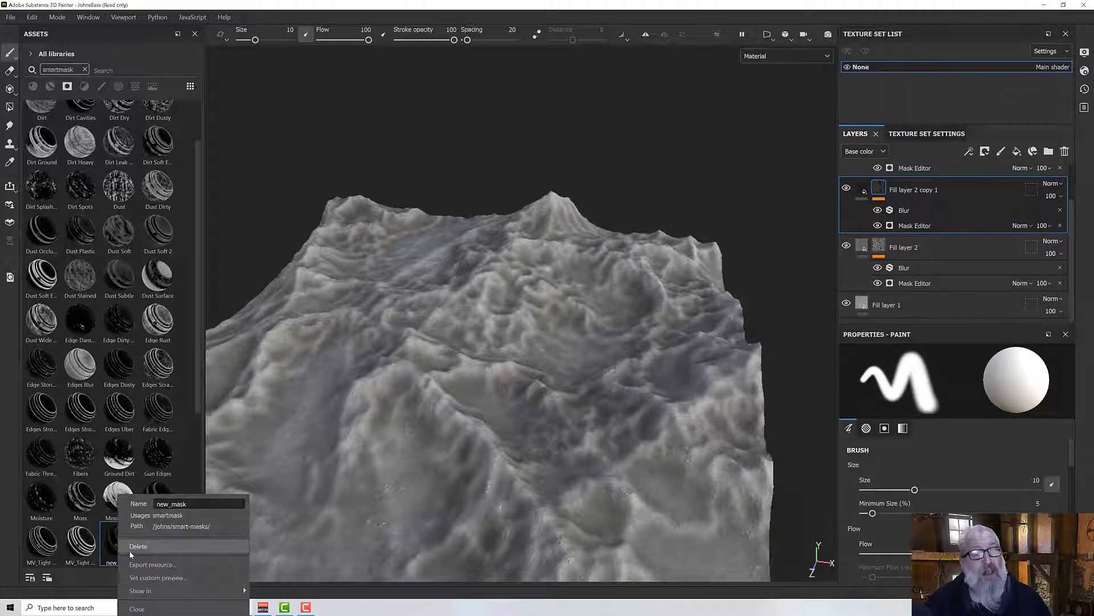
drag(185, 506, 157, 504)
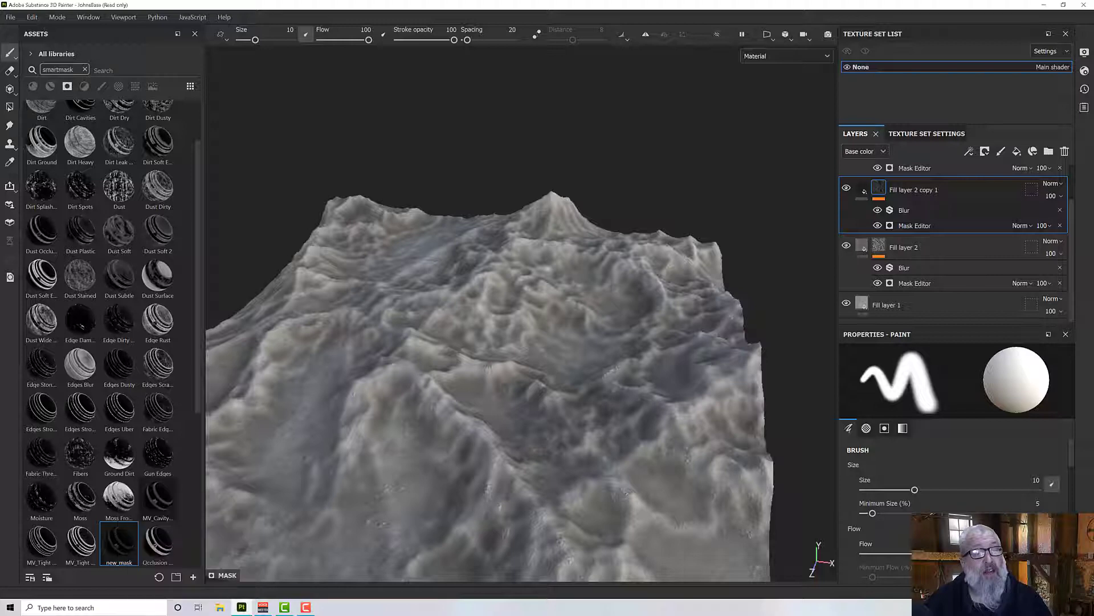
right_click(127, 542)
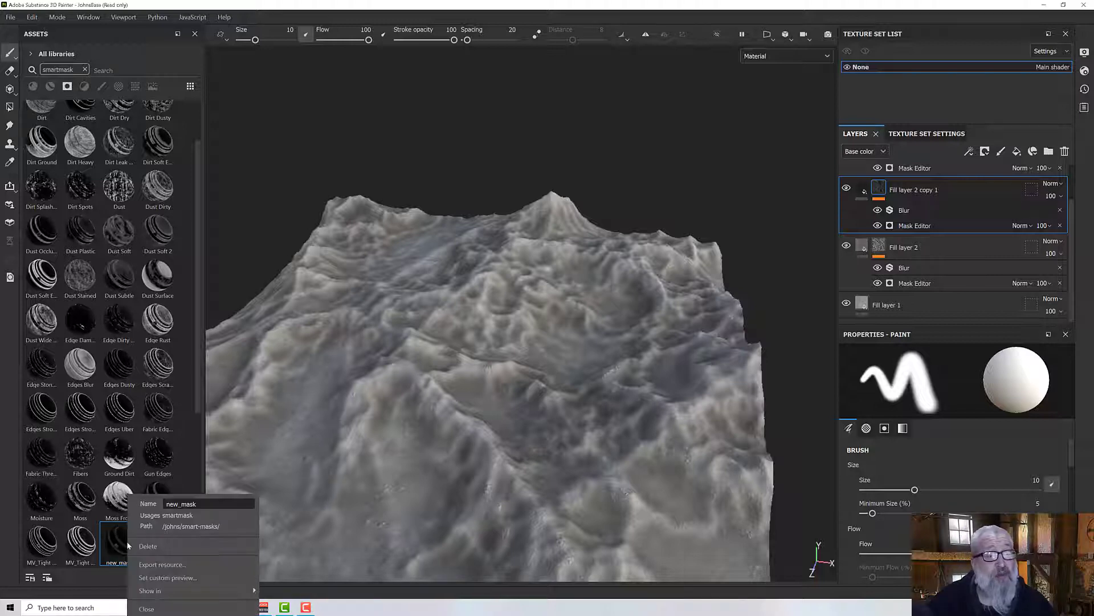
drag(199, 506, 152, 505)
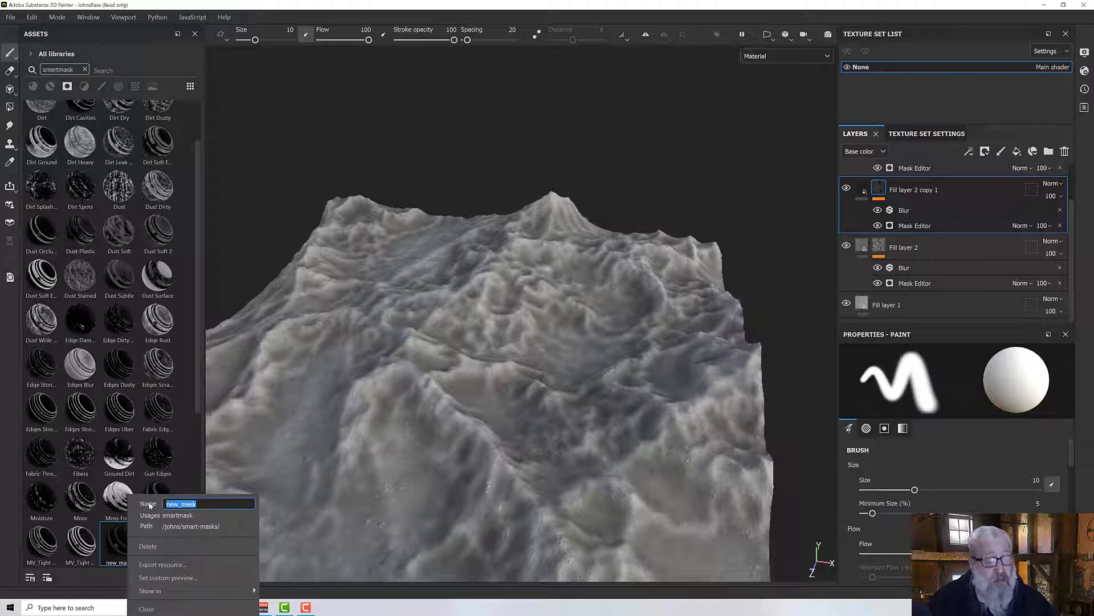
text(MV_Cavit)
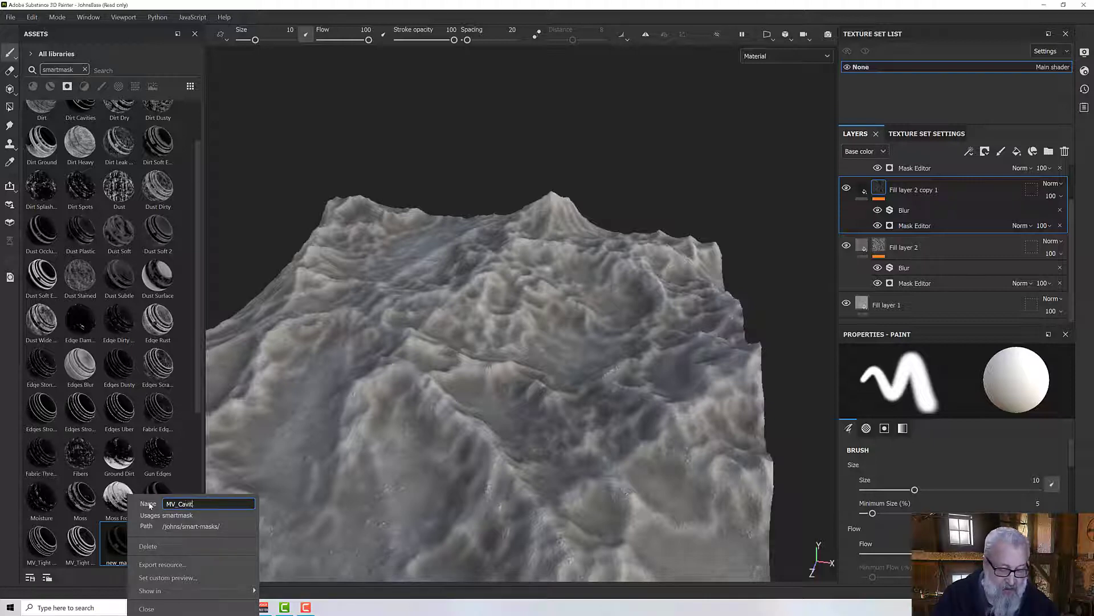
text(ySoftSmall)
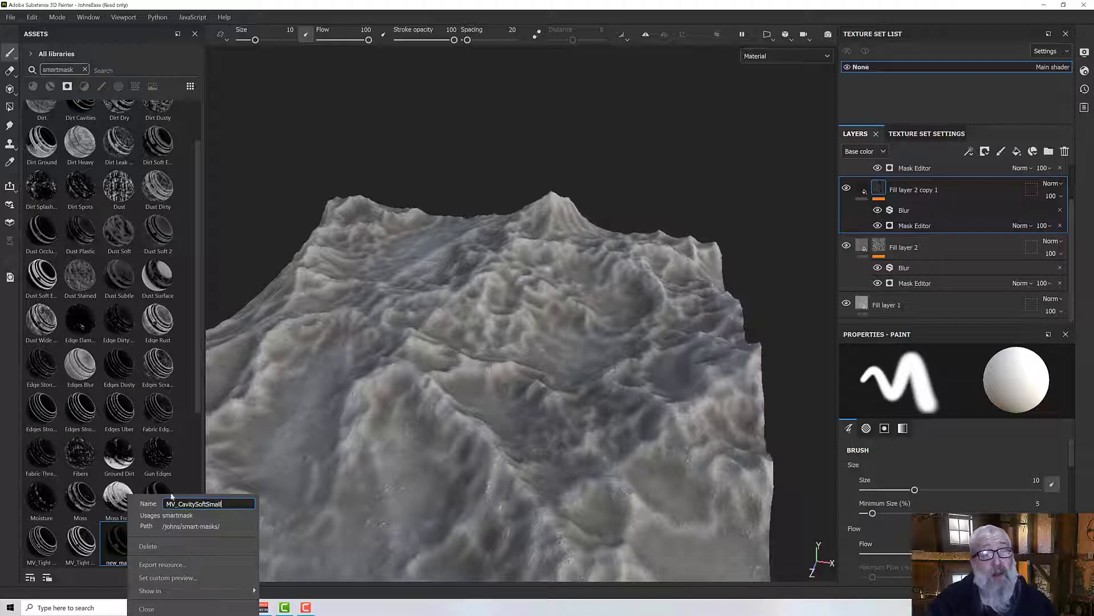
click(195, 456)
Add an empty paint layer directly above Fill layer 2 copy 1 in the layer stack.
mouse_move(516, 451)
alt+mouse_down()
mouse_move(521, 431)
mouse_move(573, 445)
mouse_move(536, 443)
alt+mouse_up()
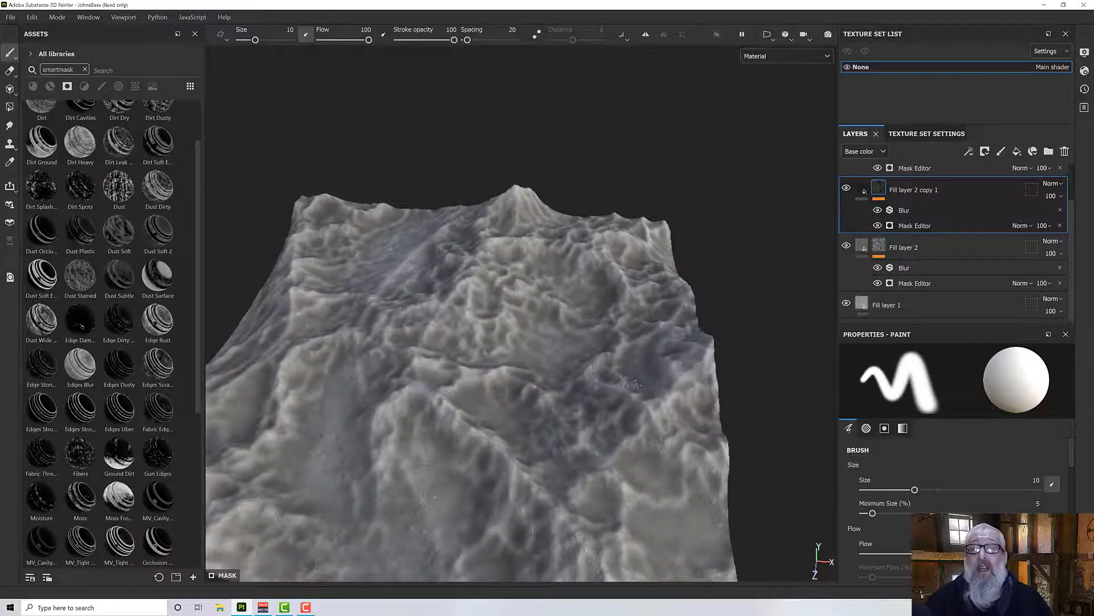
alt+drag(684, 377, 552, 379)
alt+middle_drag(554, 385, 555, 395)
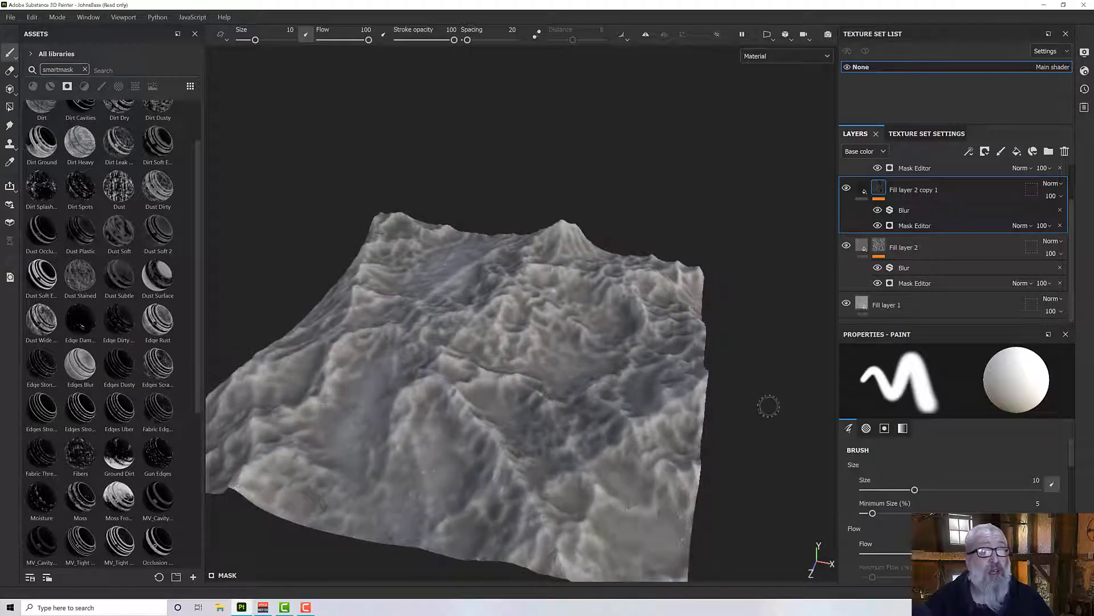
scroll(914, 191, down, 1)
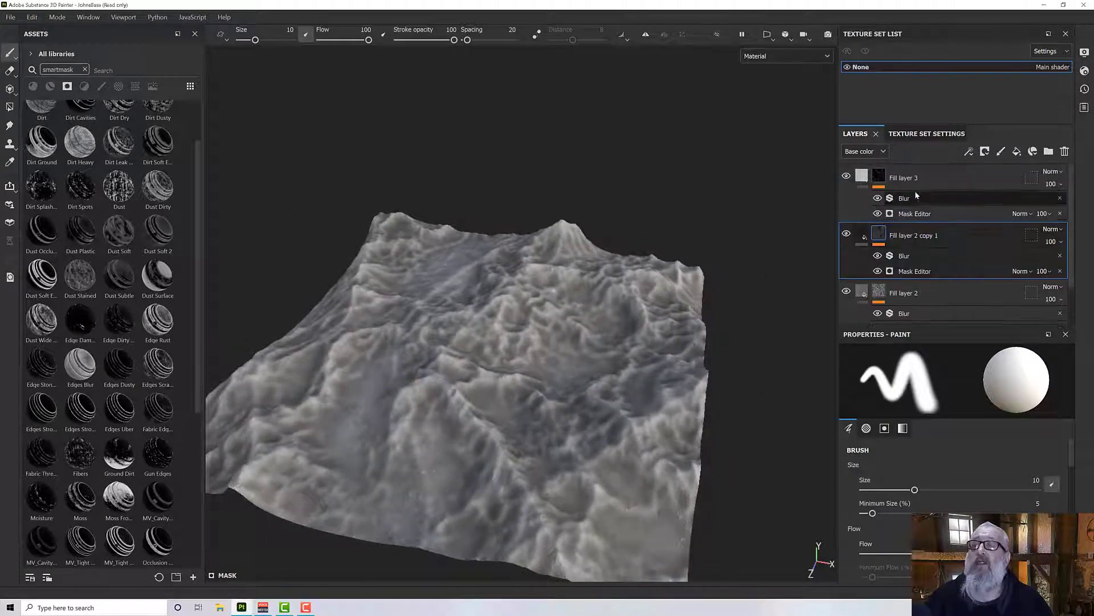
scroll(914, 186, up, 3)
click(915, 181)
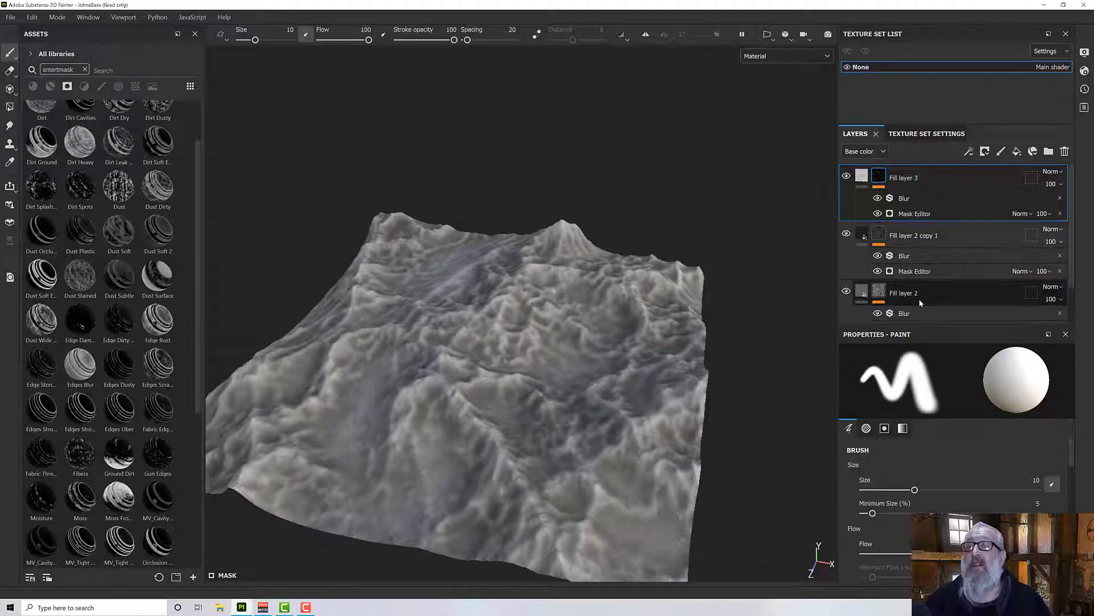
click(925, 238)
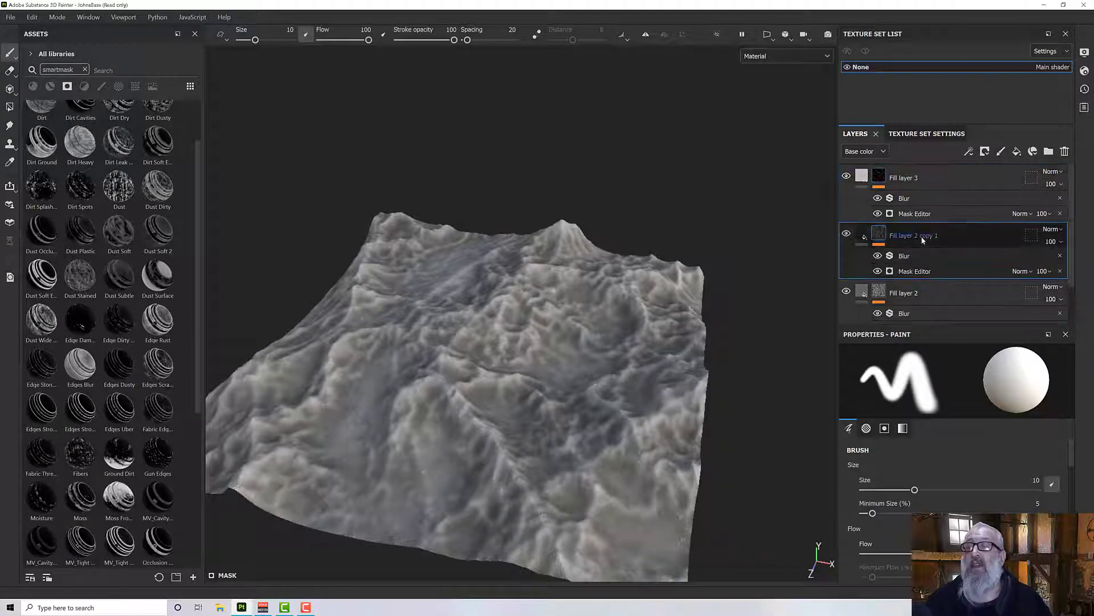
click(1001, 152)
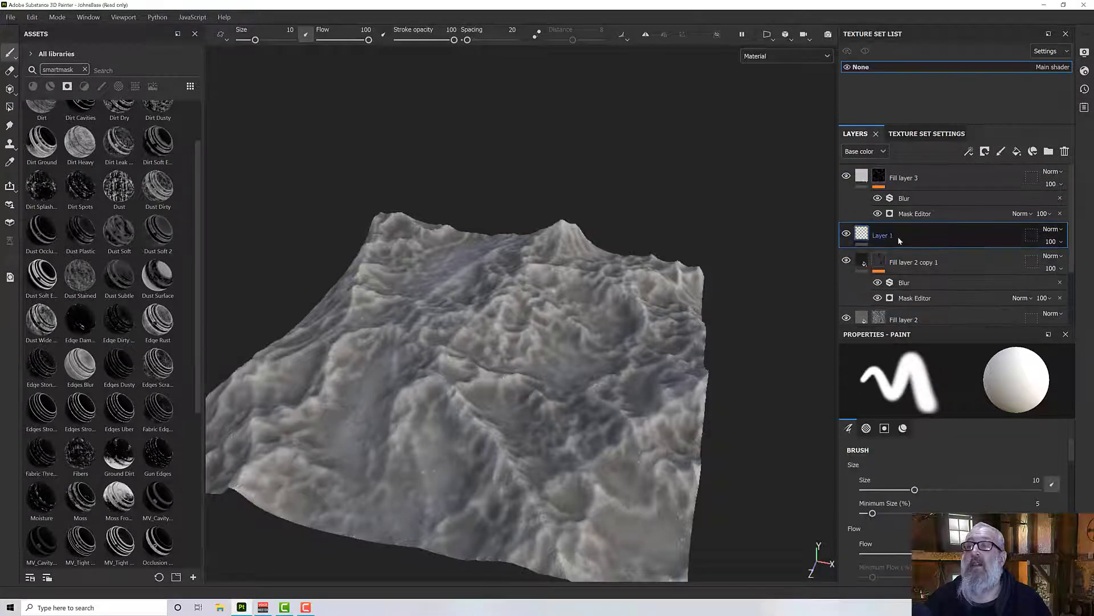
Search the smart masks for "cavity" and apply MV_CavitySoft to Layer 1.
right_click(895, 240)
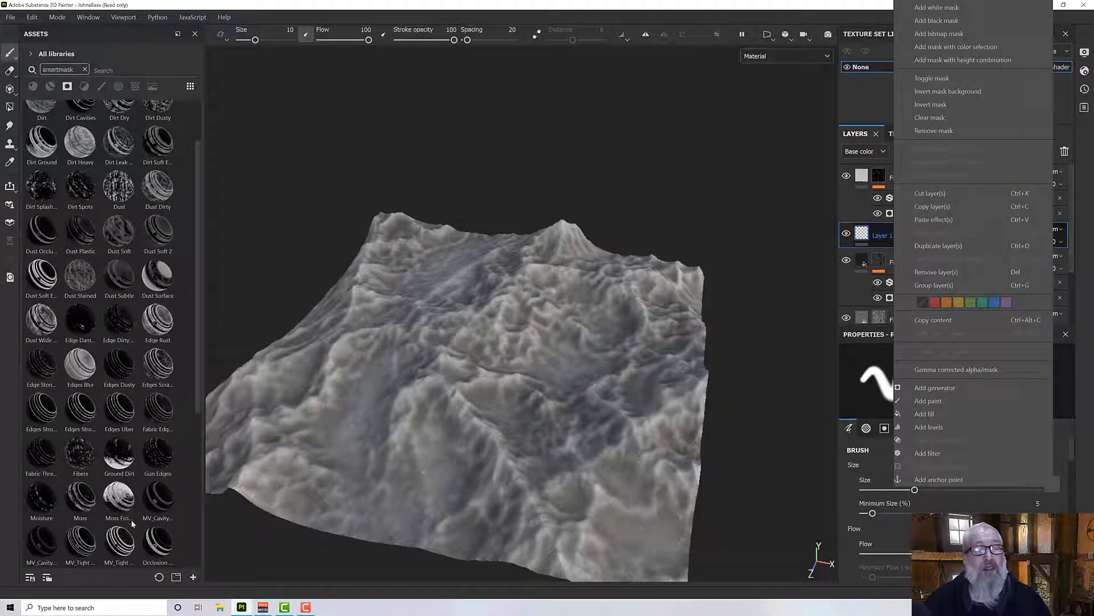
click(125, 561)
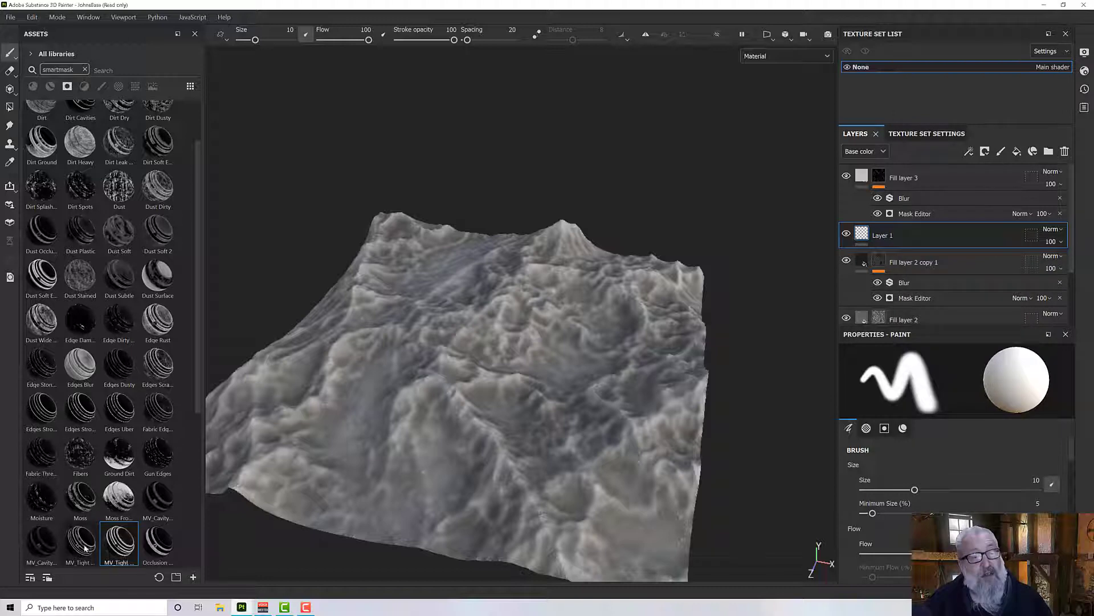
scroll(89, 542, up, 3)
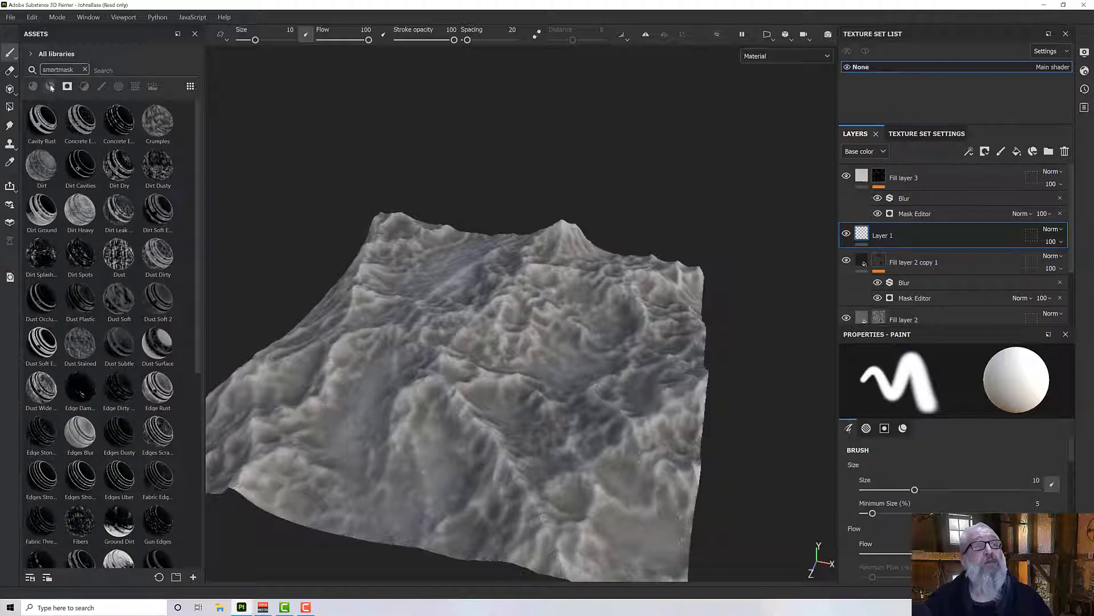
click(120, 71)
text(cavity)
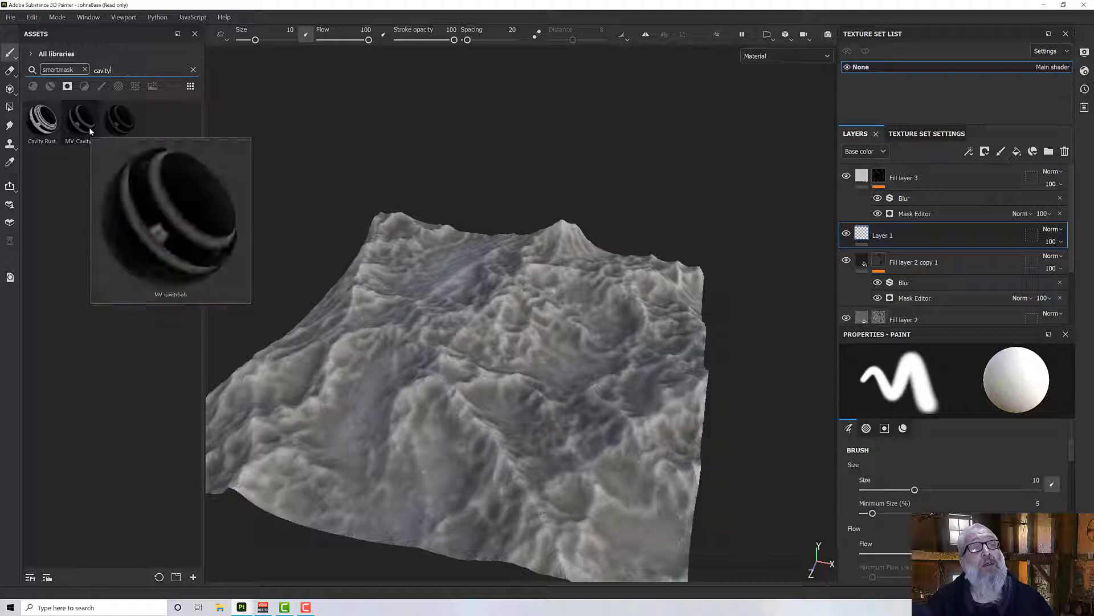
mouse_move(111, 132)
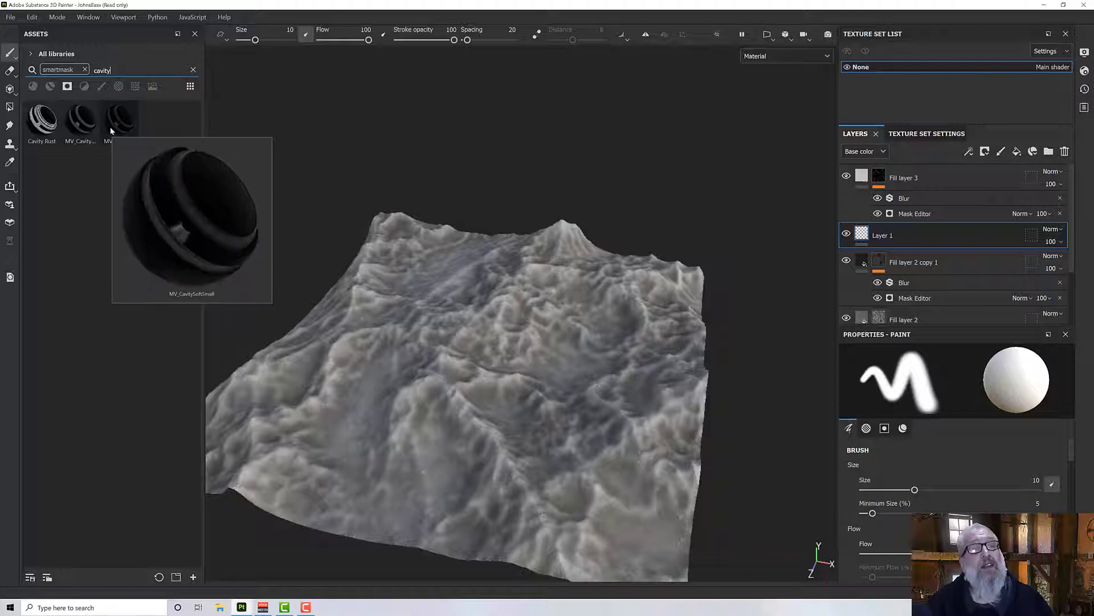
mouse_move(80, 125)
drag(79, 123, 907, 232)
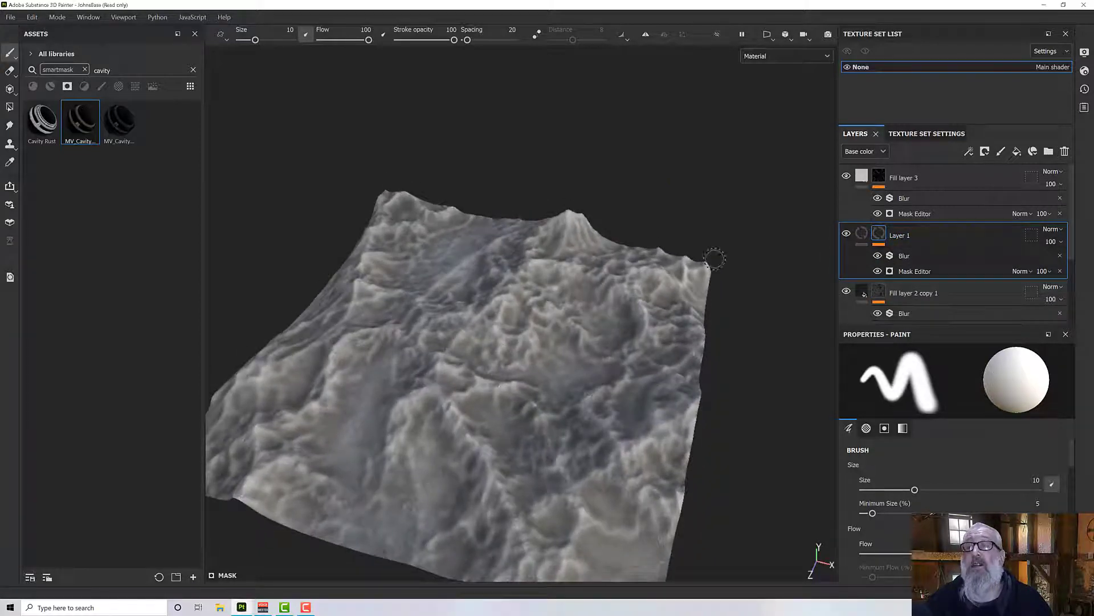
Try a broad white test stroke on Layer 1's content with the brush size at 51.59, and undo it.
click(863, 239)
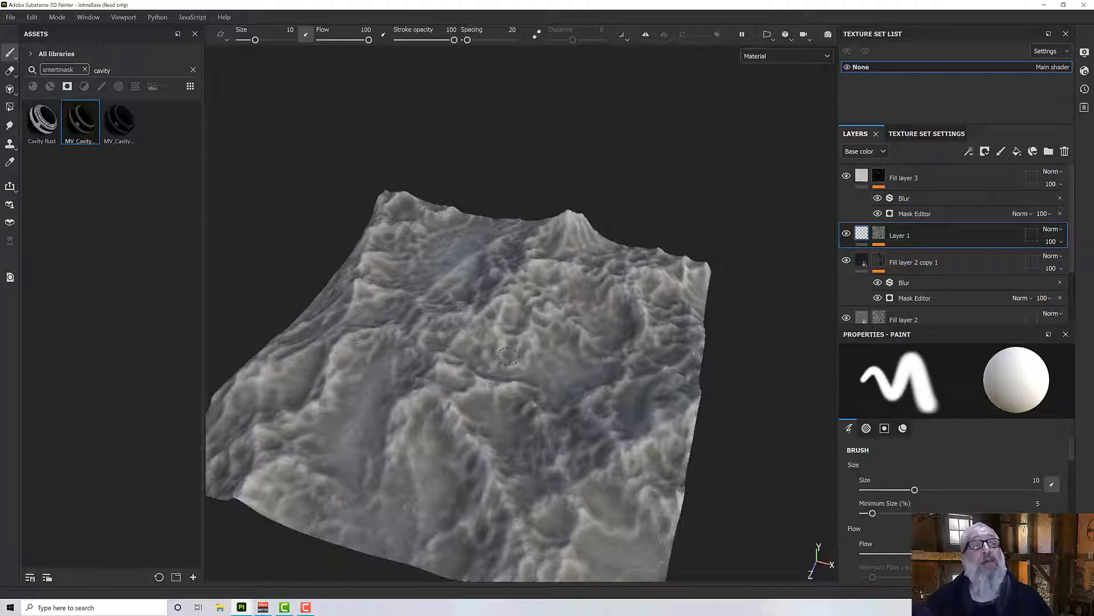
key(bracketright)
key(bracketright)
key(bracketright)
key(bracketright)
key(bracketright)
key(bracketright)
key(bracketright)
key(bracketright)
key(bracketright)
mouse_move(573, 294)
mouse_down()
mouse_move(456, 336)
mouse_move(490, 351)
mouse_move(456, 399)
mouse_move(575, 518)
mouse_move(501, 472)
mouse_up()
scroll(399, 484, up, 5)
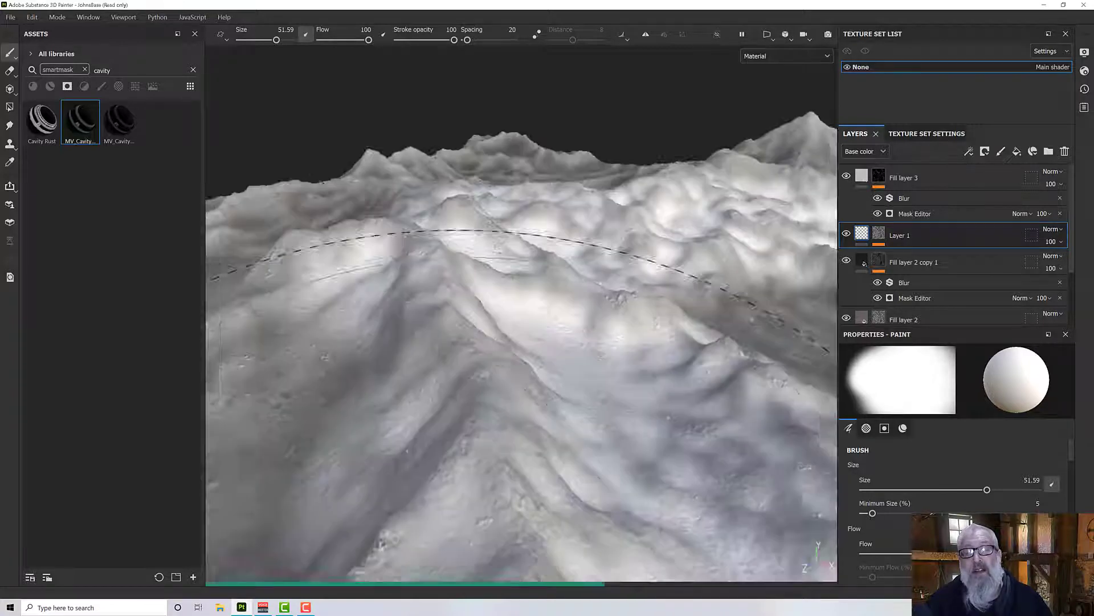
scroll(513, 473, down, 6)
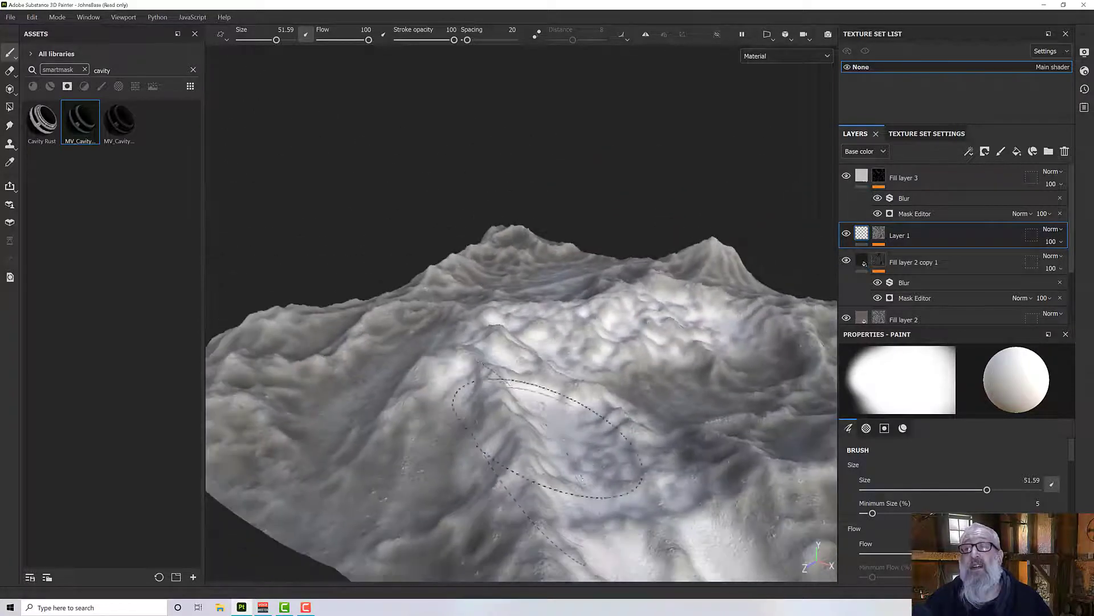
alt+drag(548, 439, 555, 462)
key(ctrl+z)
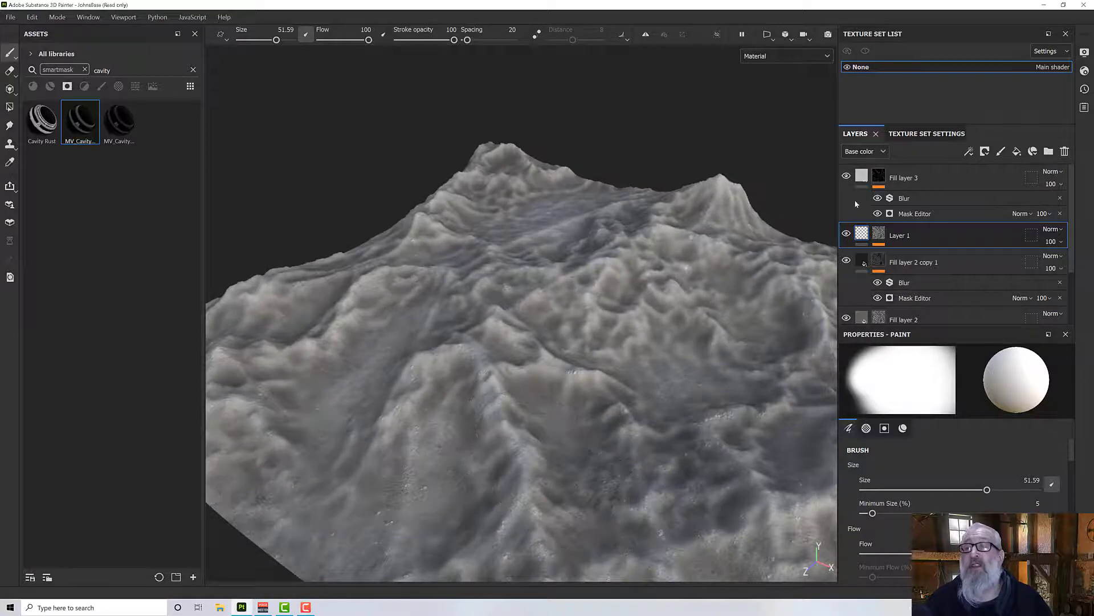
Turn off the Blur filter in Layer 1's mask.
click(879, 234)
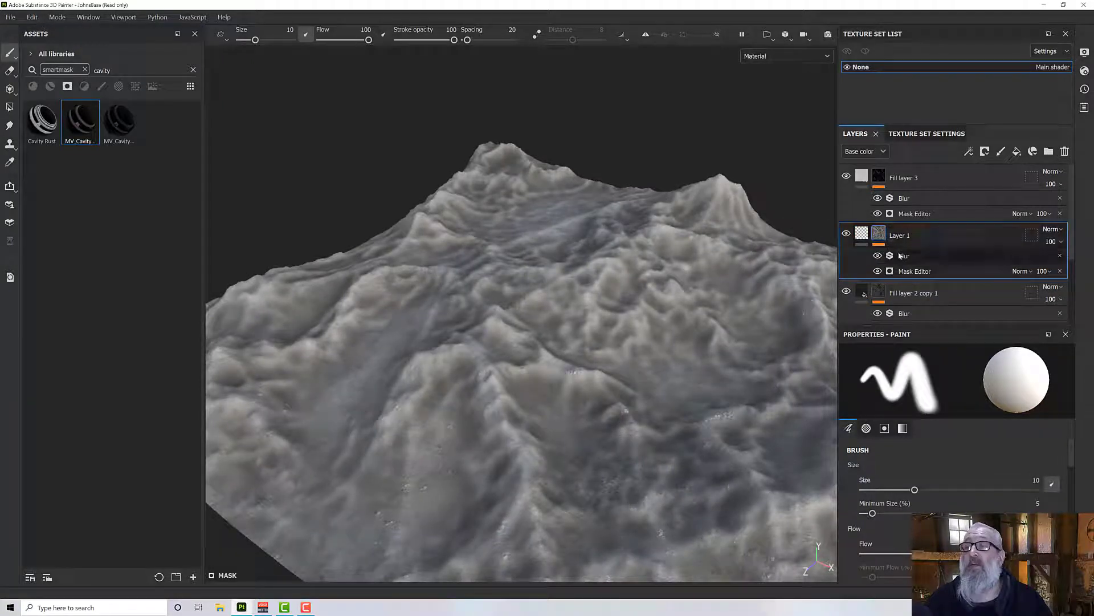
click(880, 256)
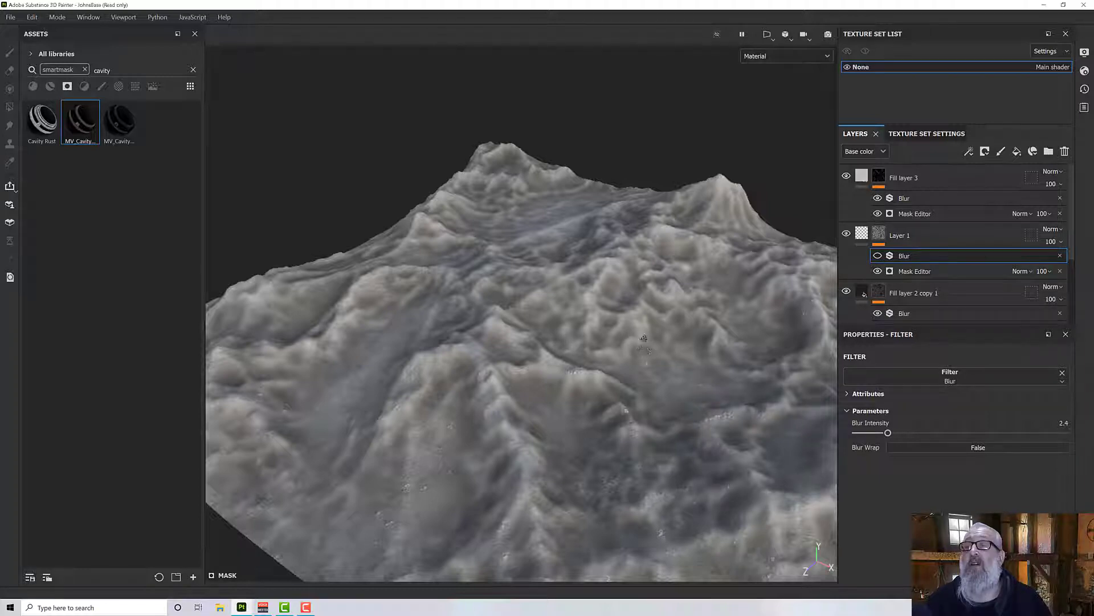
alt+drag(643, 338, 639, 348)
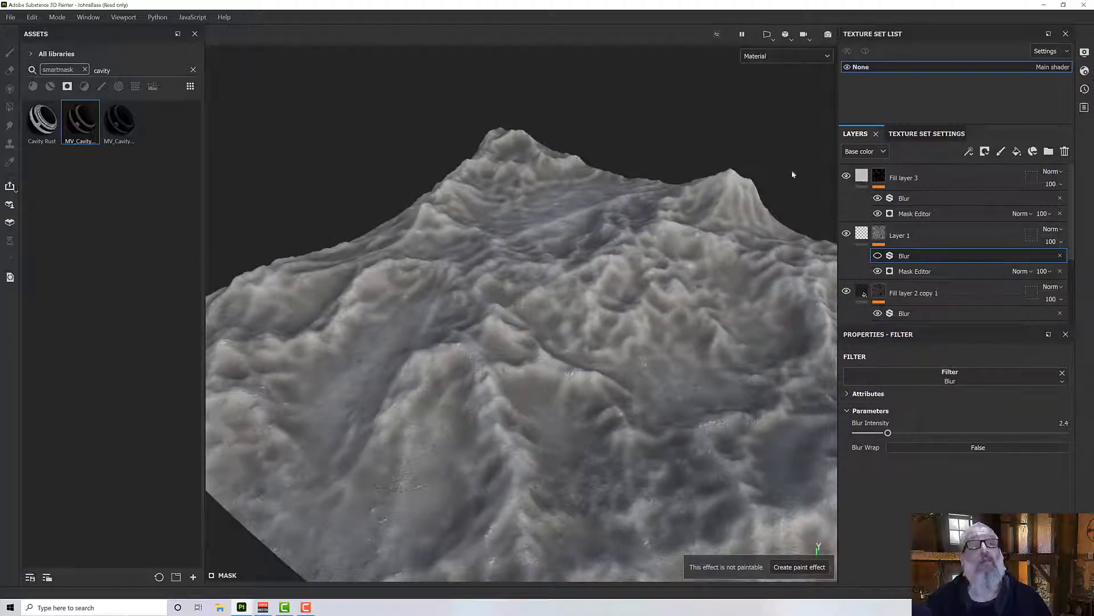
Test the unblurred mask by painting a white stroke down the middle of the terrain on Layer 1, and undo it.
click(862, 234)
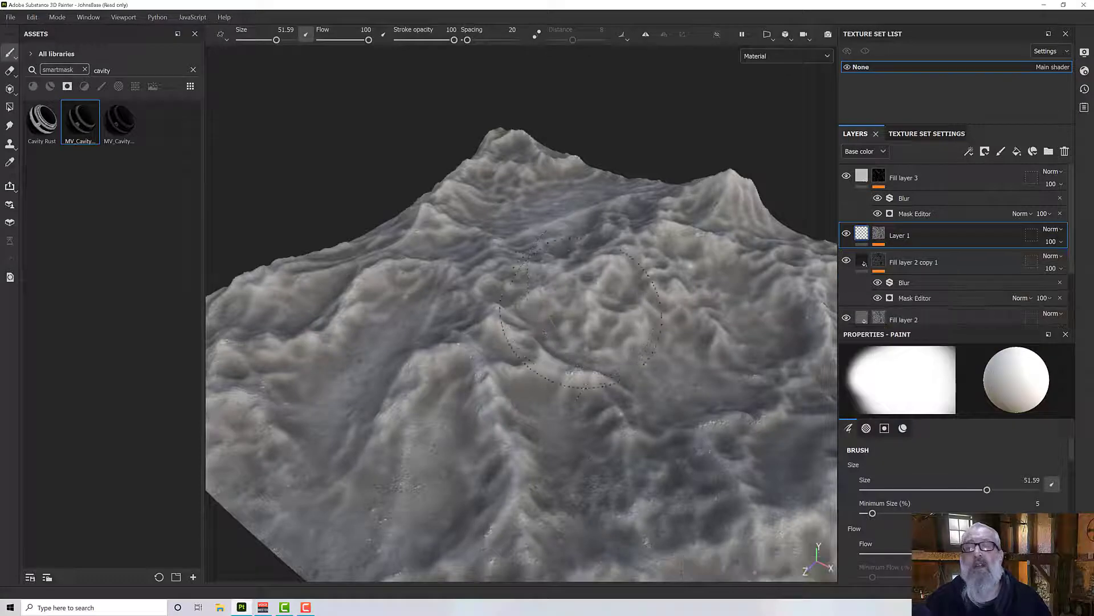
mouse_move(580, 310)
mouse_down()
mouse_move(556, 388)
mouse_move(604, 484)
mouse_move(599, 465)
mouse_up()
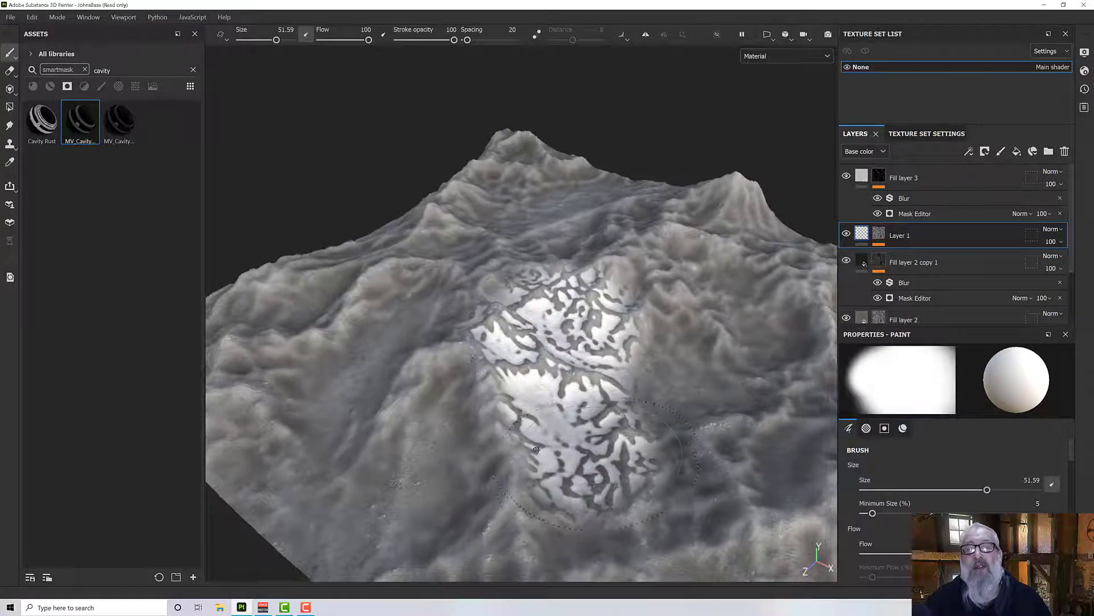
alt+drag(537, 449, 591, 445)
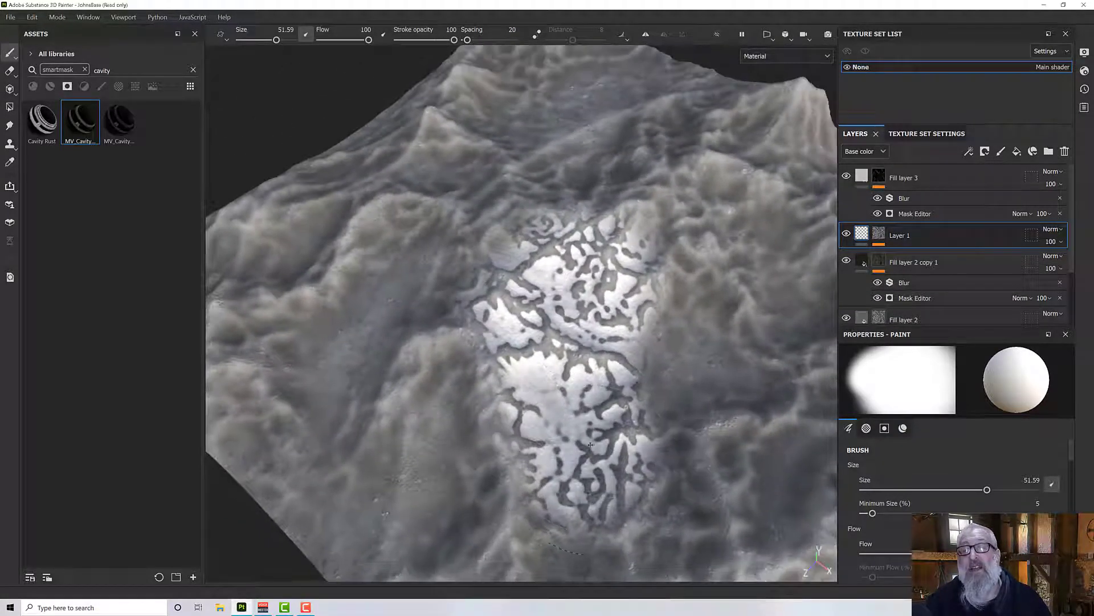
alt+middle_drag(591, 444, 568, 402)
key(ctrl+z)
alt+drag(590, 383, 543, 338)
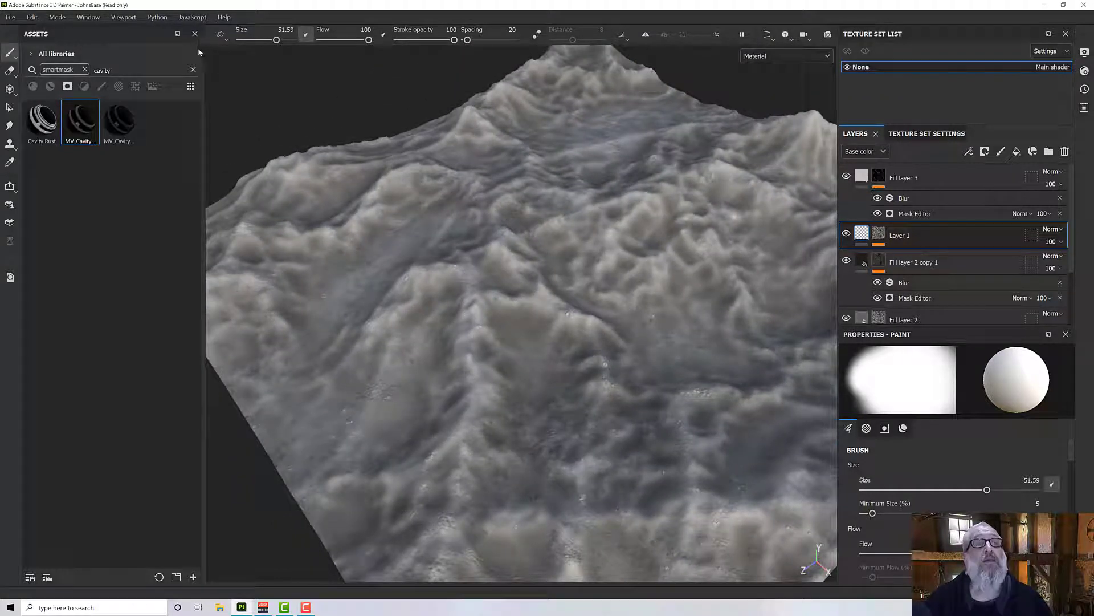
Replace the smart mask filter with brushes, search them for "dirt" and choose the Dots brush.
key(alt+Tab)
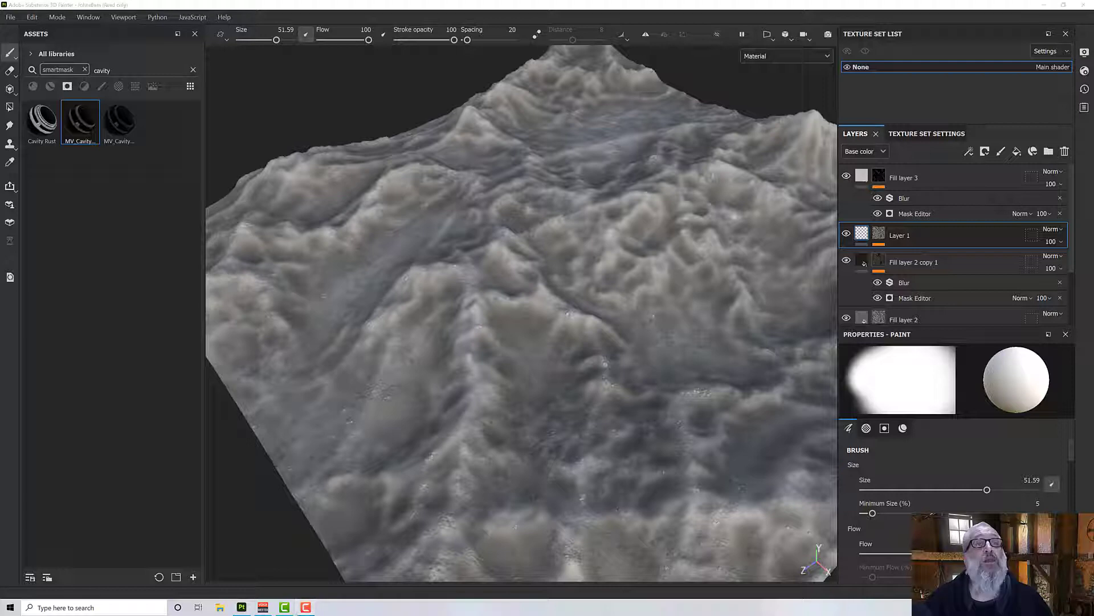
click(85, 69)
click(102, 87)
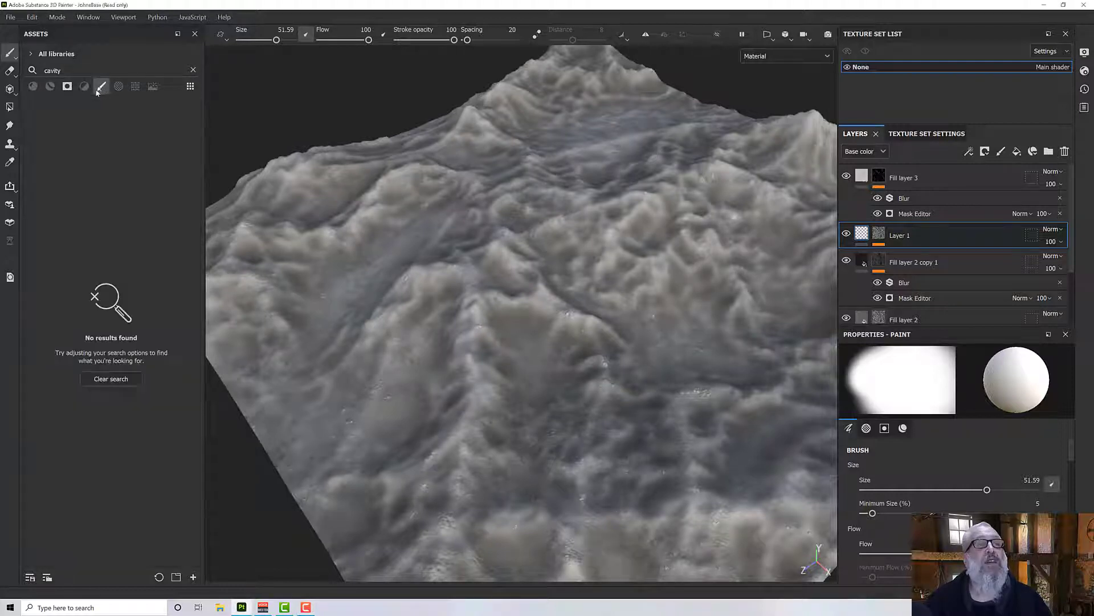
click(192, 70)
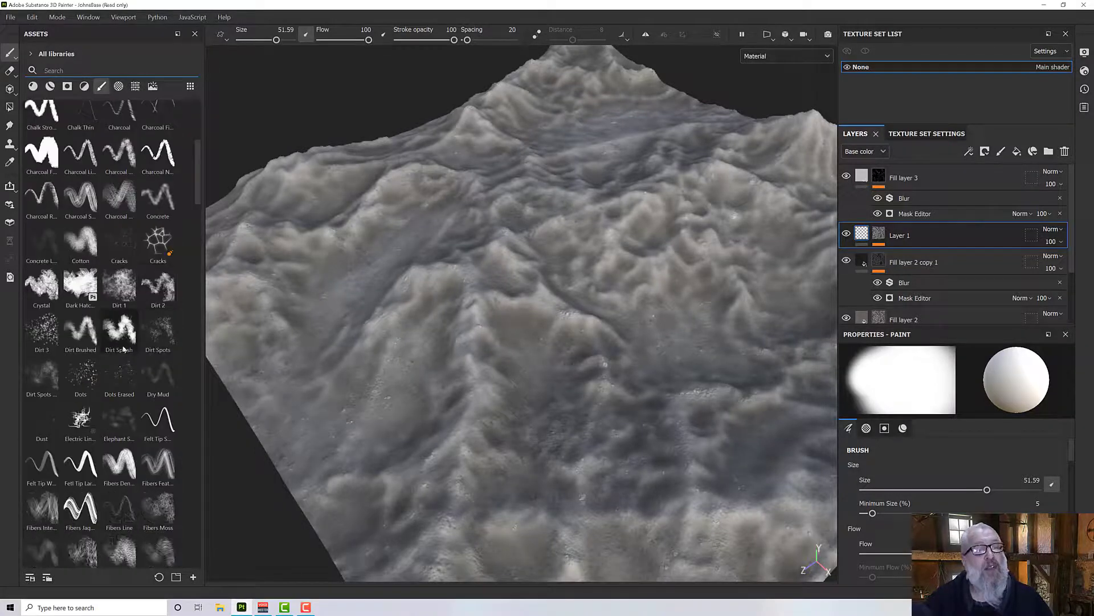
scroll(111, 222, up, 4)
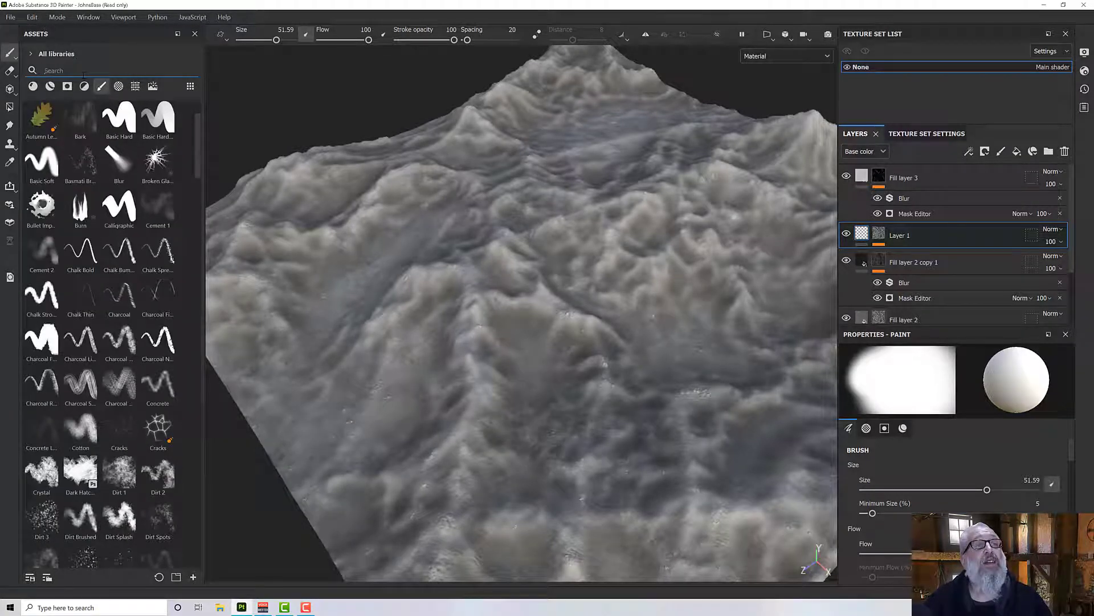
text(dirt)
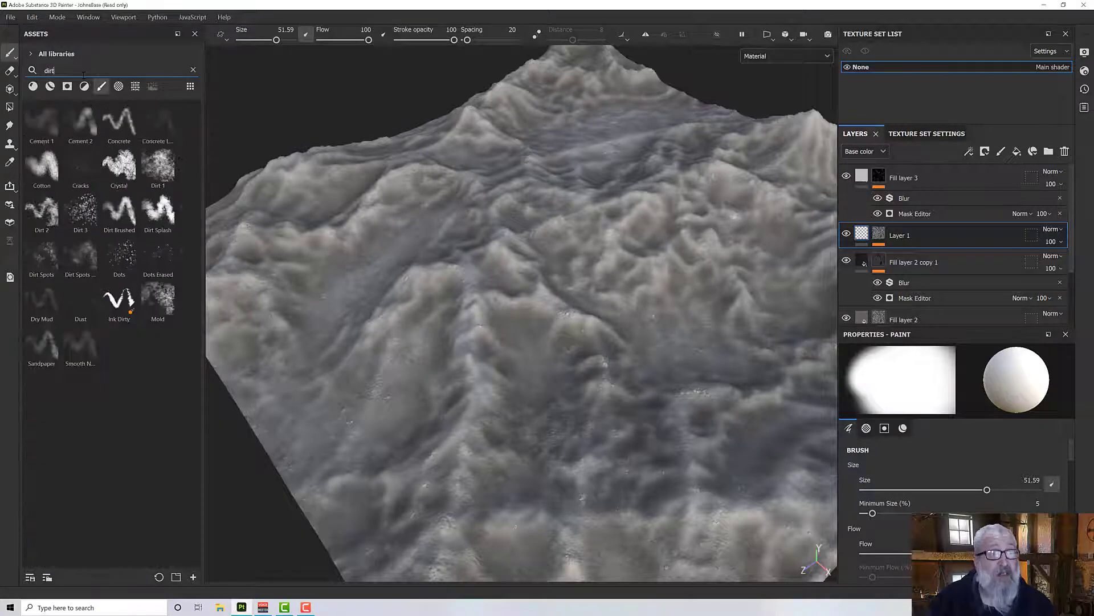
click(109, 258)
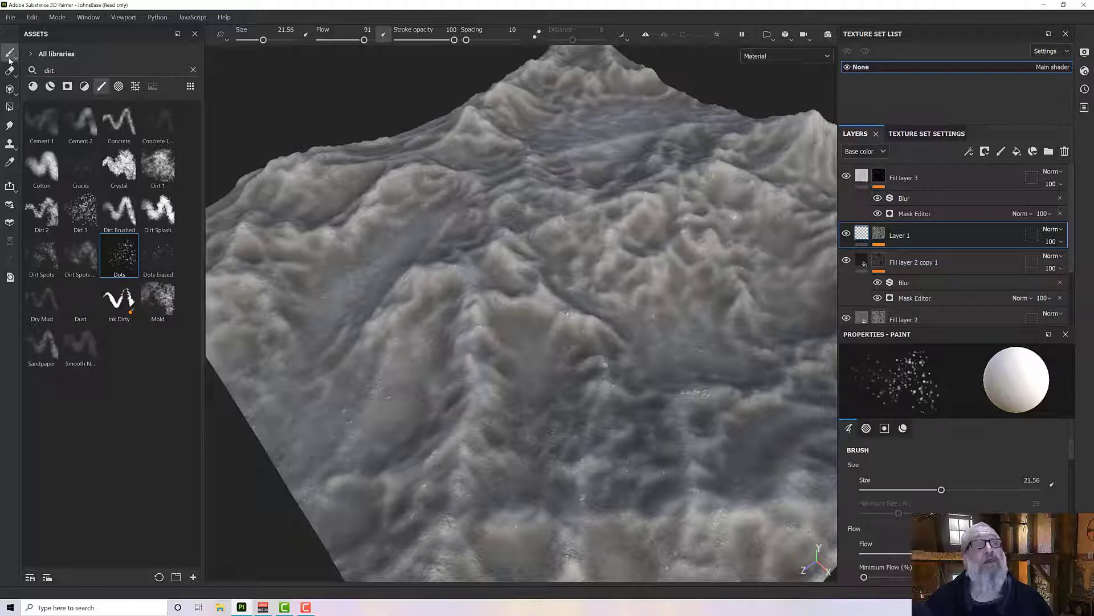
Clear the "dirt" search, browse the materials and load Ground Gravel as the Dots brush's paint material.
click(33, 86)
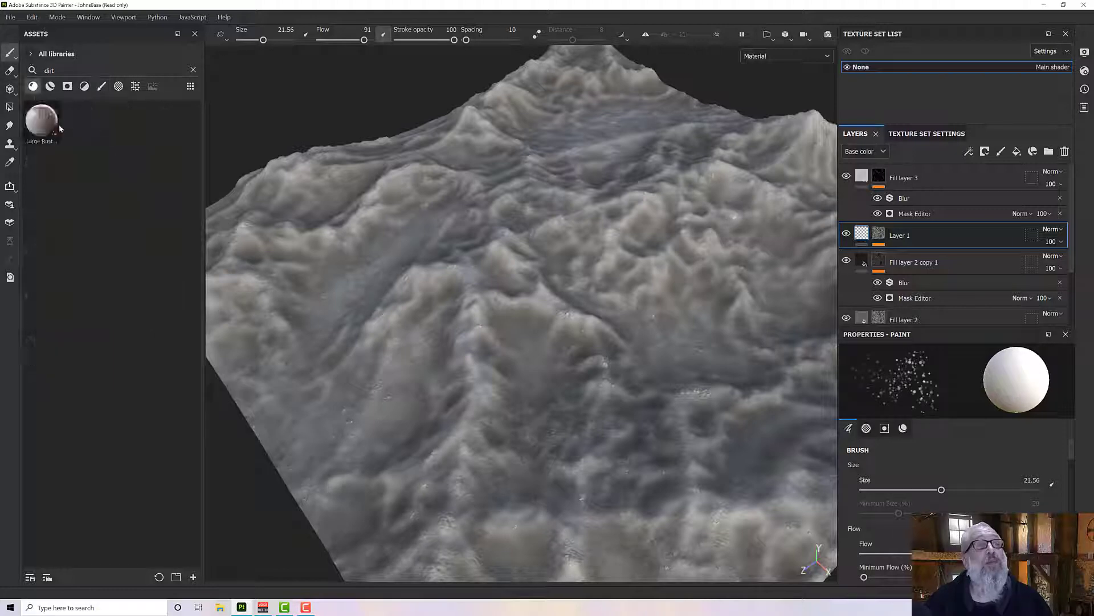
click(193, 69)
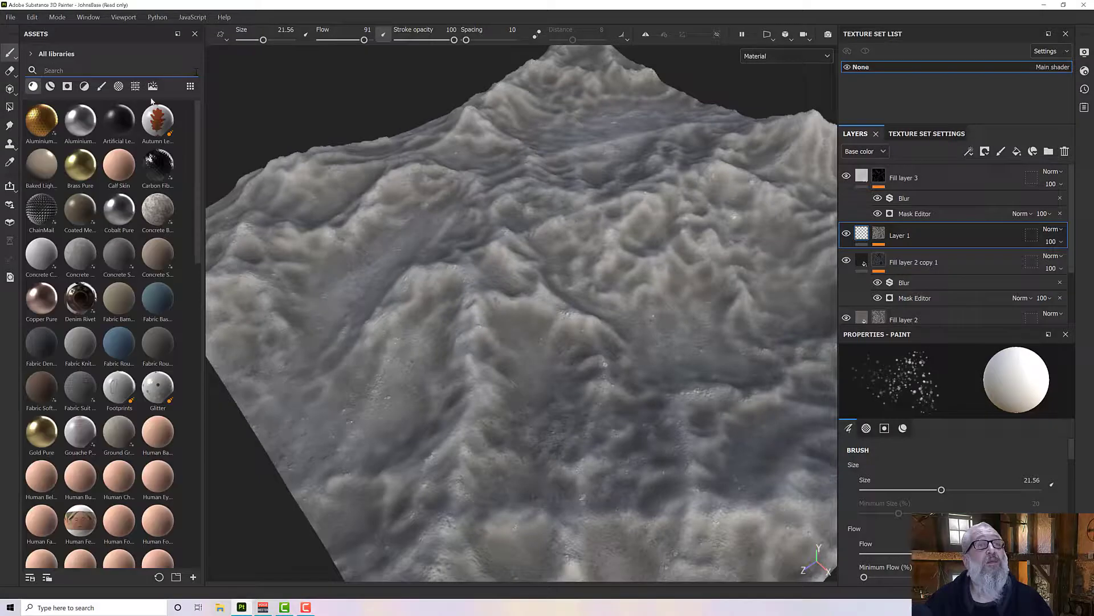
scroll(151, 295, down, 5)
scroll(151, 295, down, 4)
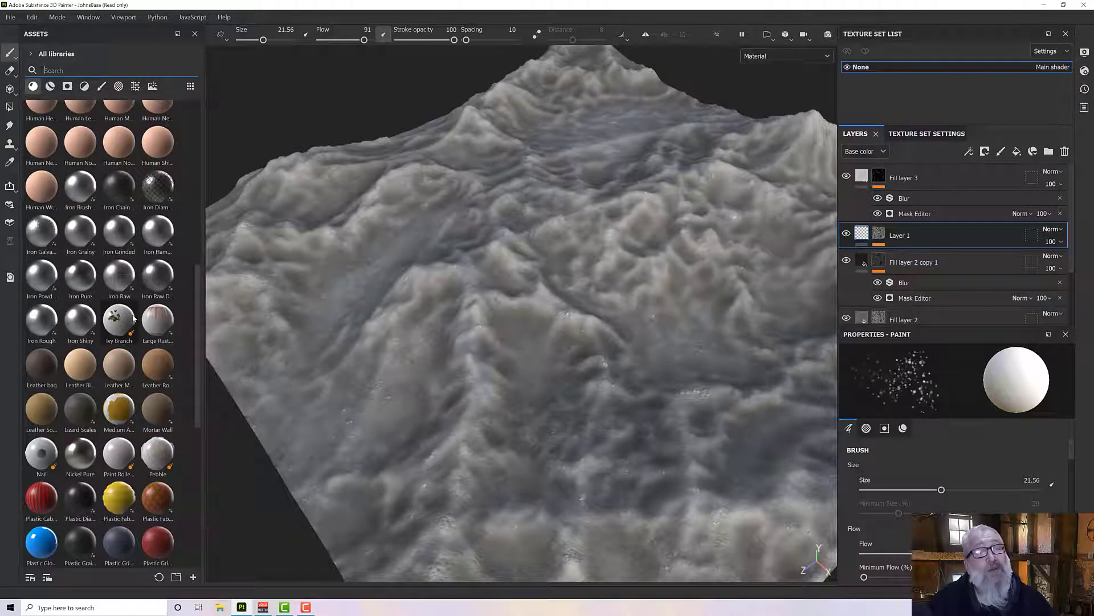
mouse_move(133, 317)
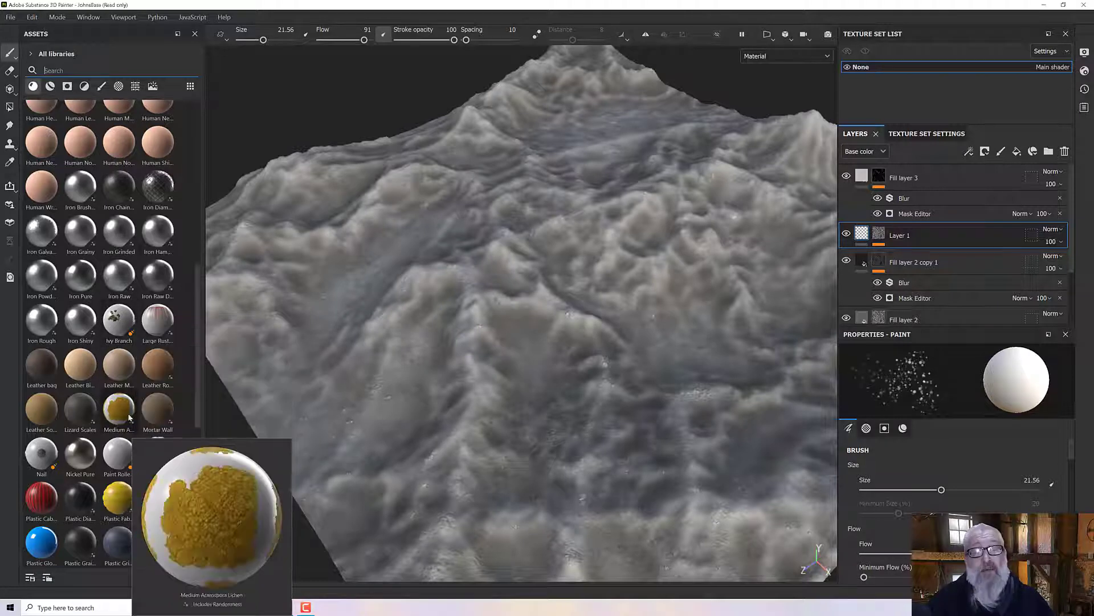
scroll(146, 392, up, 8)
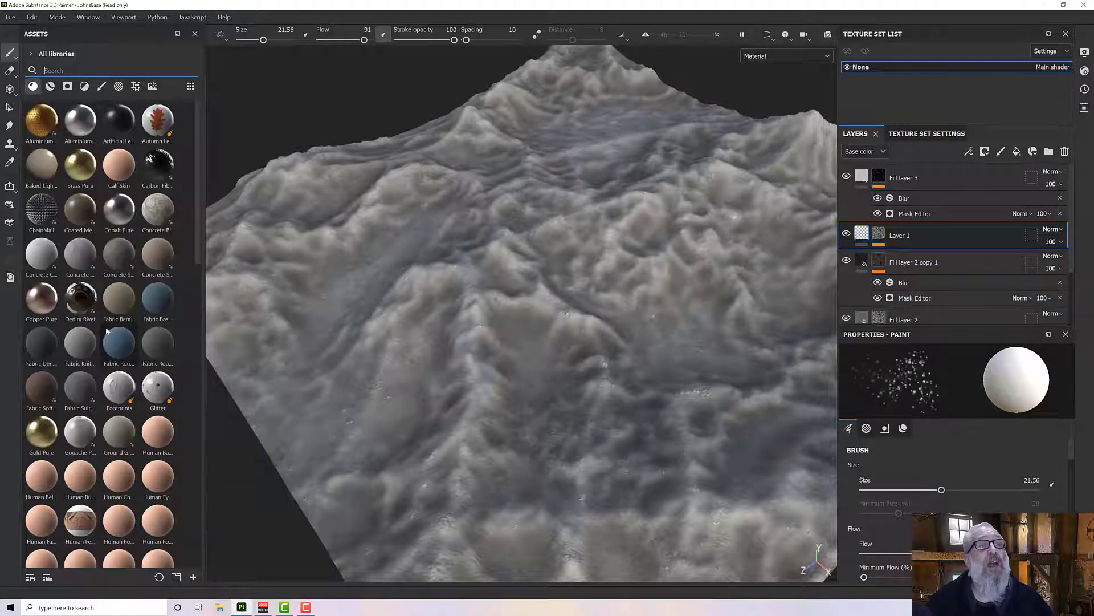
scroll(106, 331, down, 2)
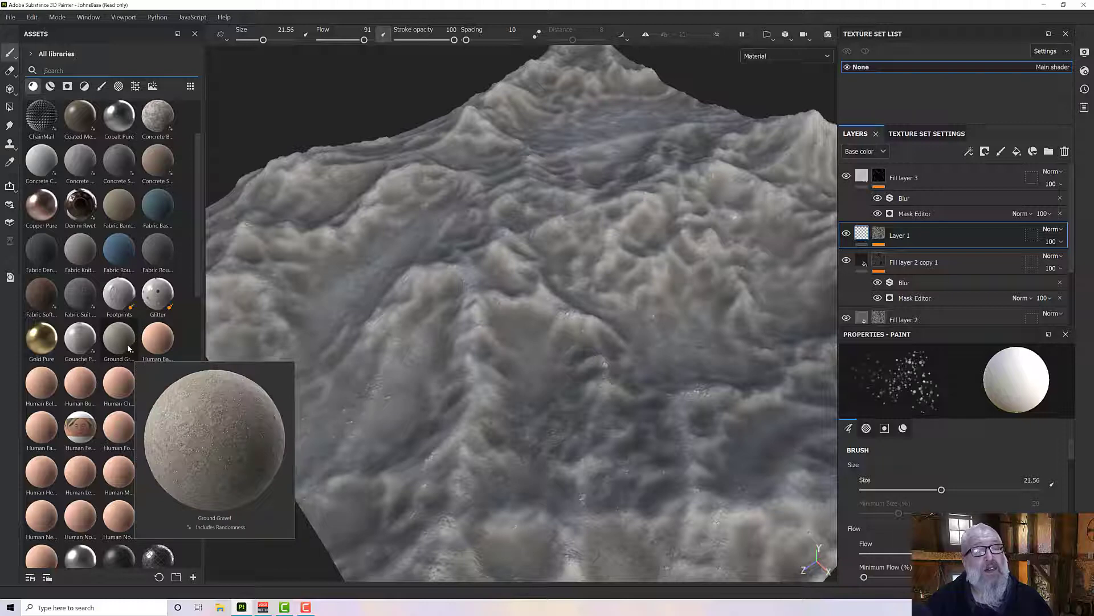
click(128, 345)
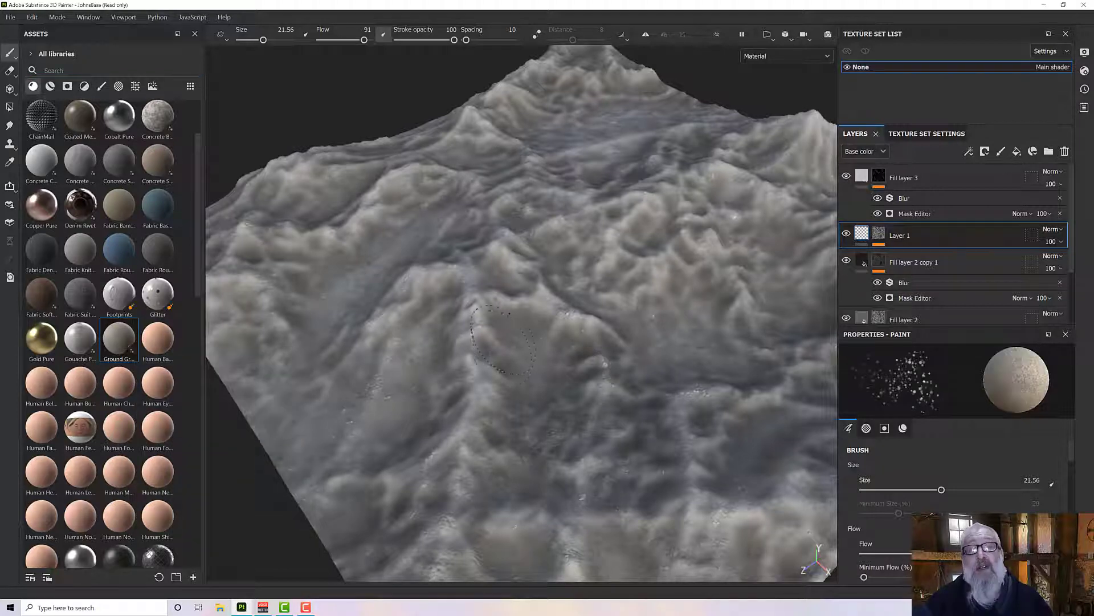
Paint scattered Ground Gravel dots on Layer 1 over the central ridge and its adjoining slopes at brush size 21.56.
scroll(518, 333, up, 1)
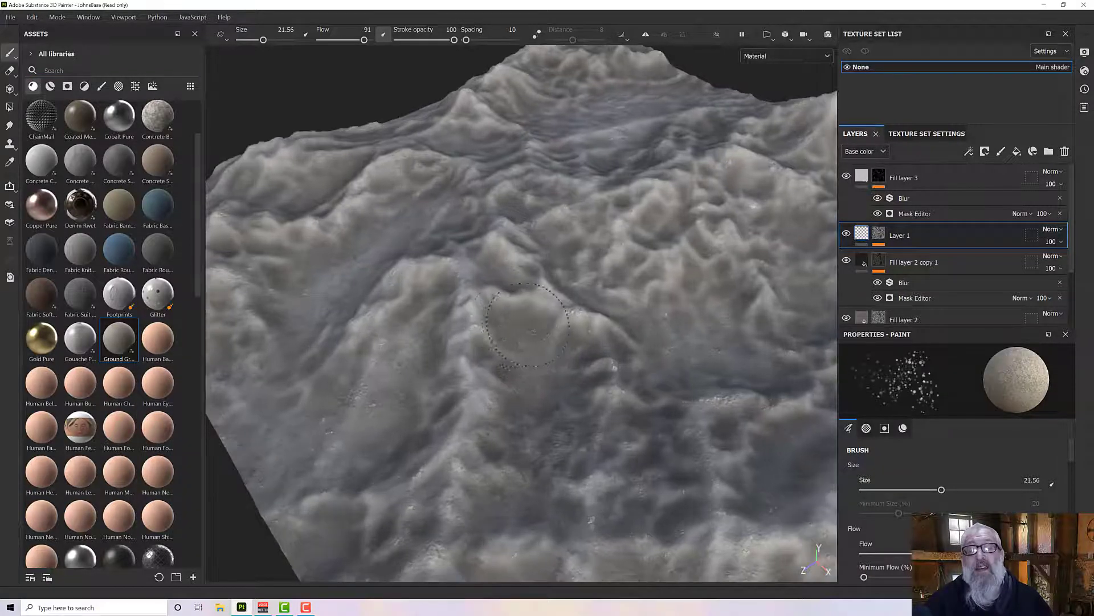
mouse_move(502, 311)
mouse_down()
mouse_move(478, 312)
mouse_move(446, 342)
mouse_move(437, 334)
mouse_move(456, 336)
mouse_up()
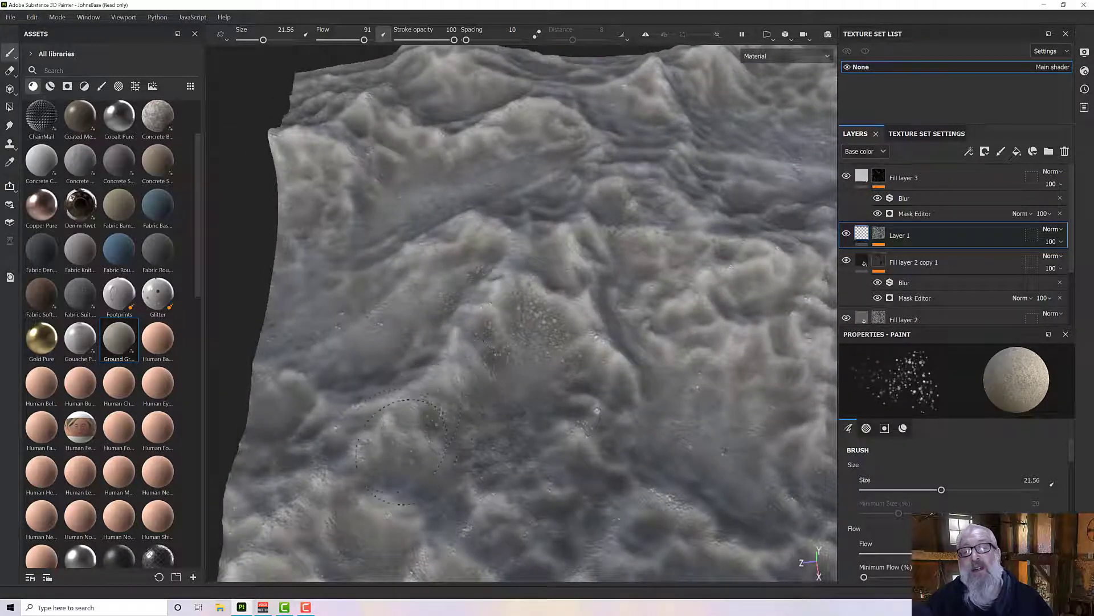
alt+drag(406, 451, 445, 446)
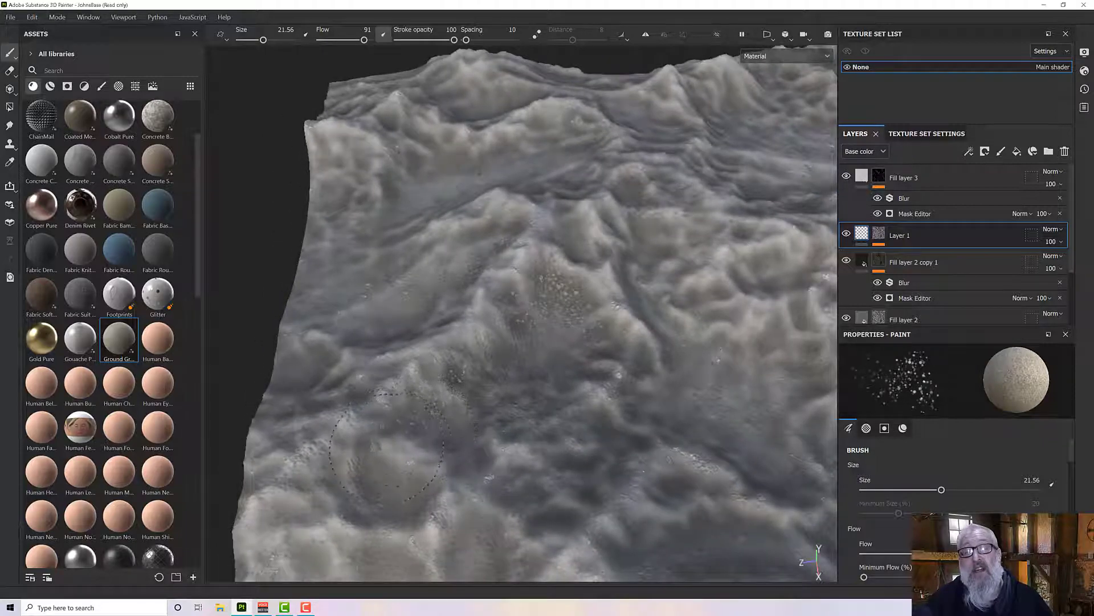
alt+drag(393, 492, 427, 478)
scroll(695, 342, down, 3)
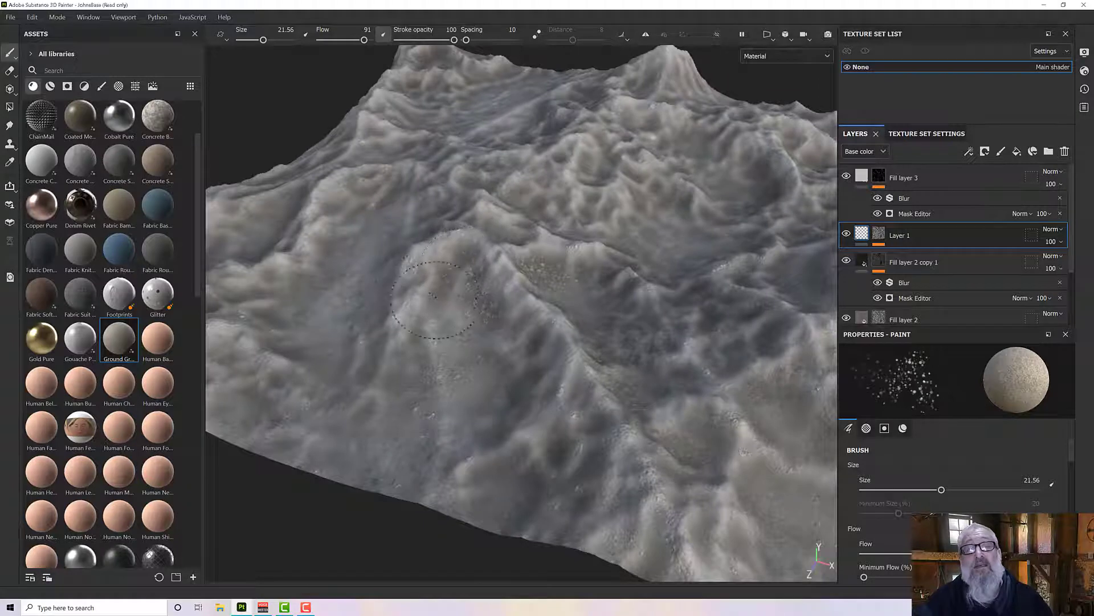
Examine the gravel painted on the ridge and slopes of the terrain from several angles, from afar and close up.
scroll(291, 393, down, 3)
alt+drag(335, 300, 442, 282)
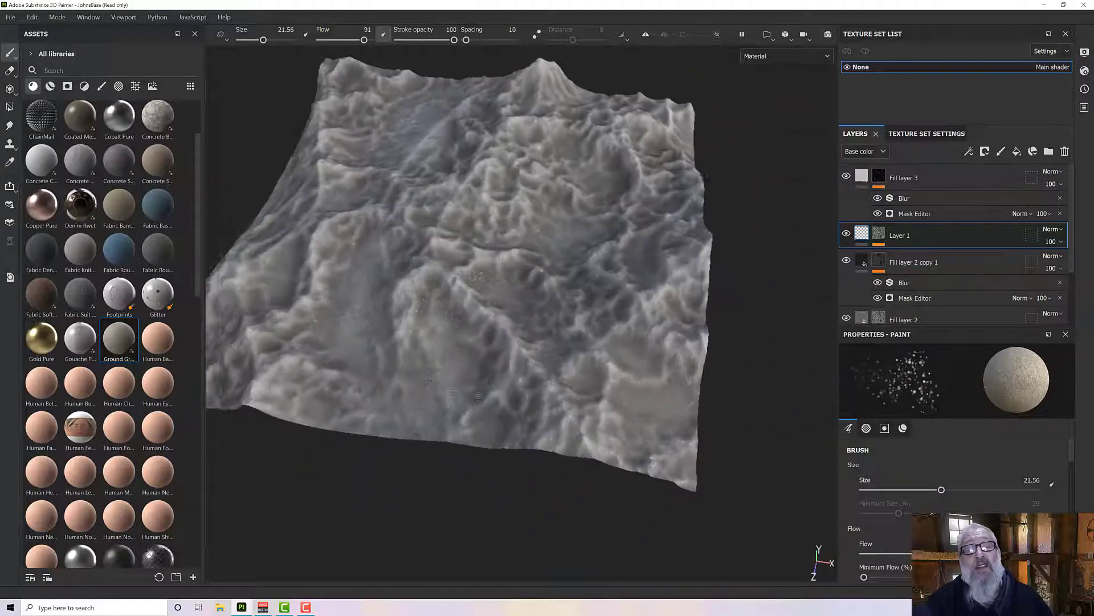
alt+middle_drag(442, 282, 544, 317)
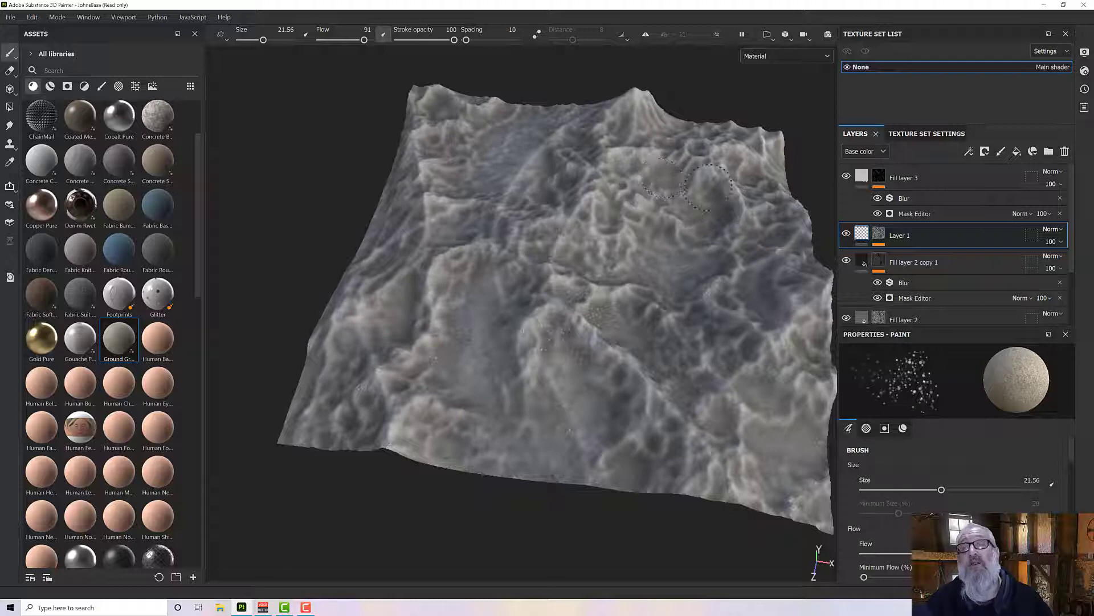
alt+drag(693, 239, 576, 188)
scroll(548, 337, up, 3)
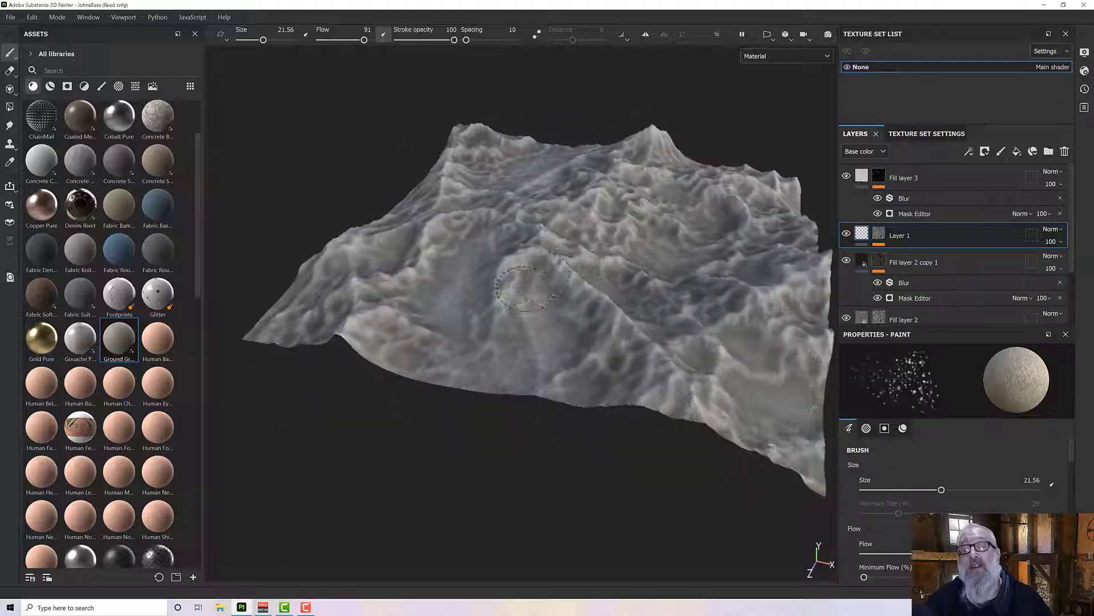
scroll(548, 337, up, 3)
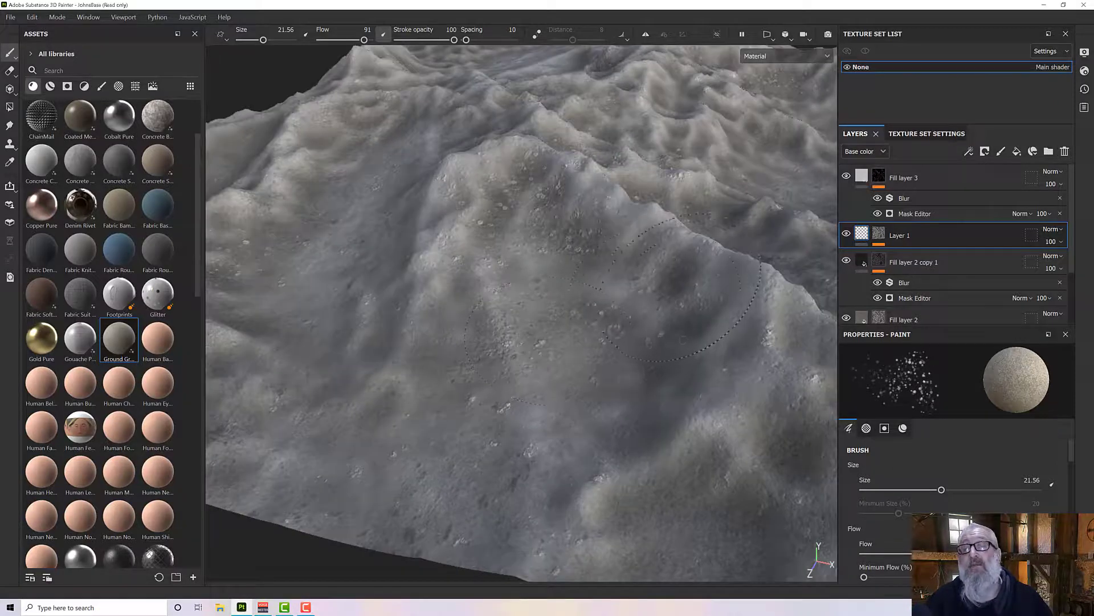
scroll(669, 322, down, 3)
alt+drag(666, 322, 675, 378)
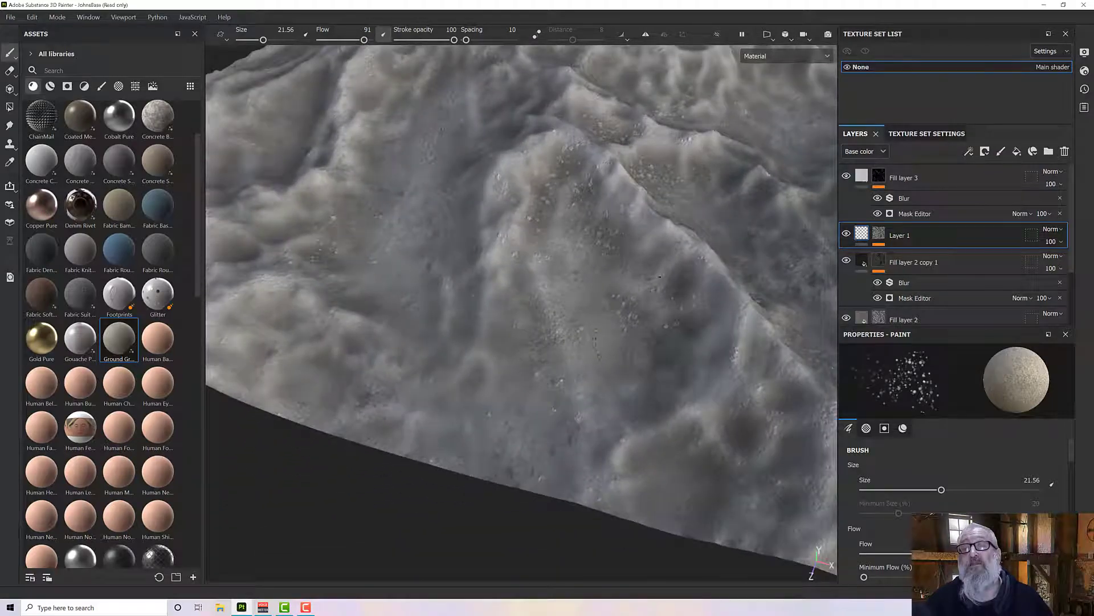
alt+drag(724, 344, 798, 245)
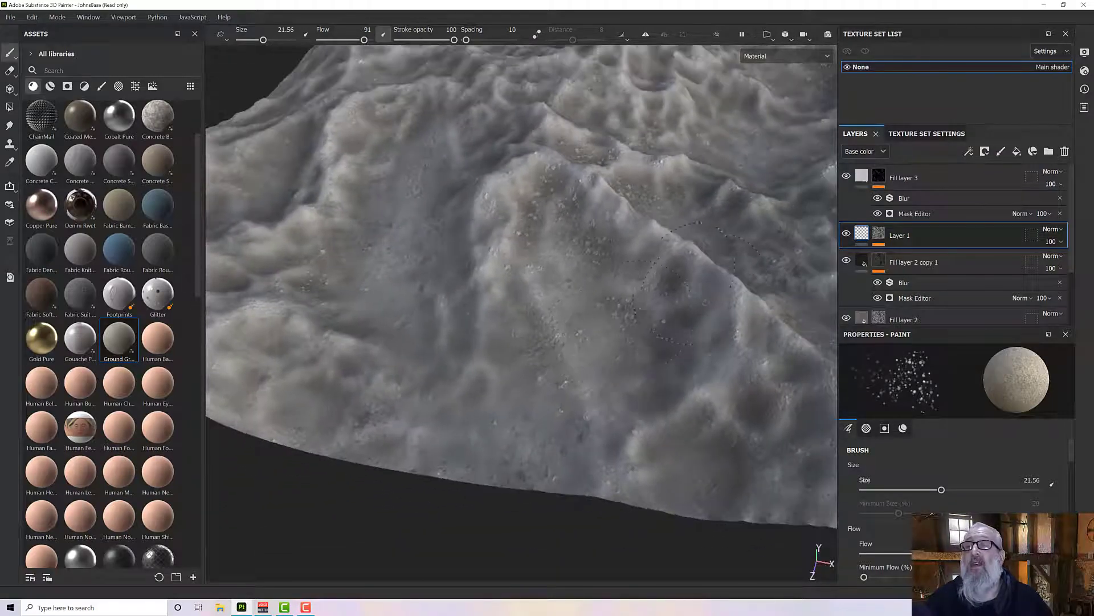
scroll(684, 288, up, 5)
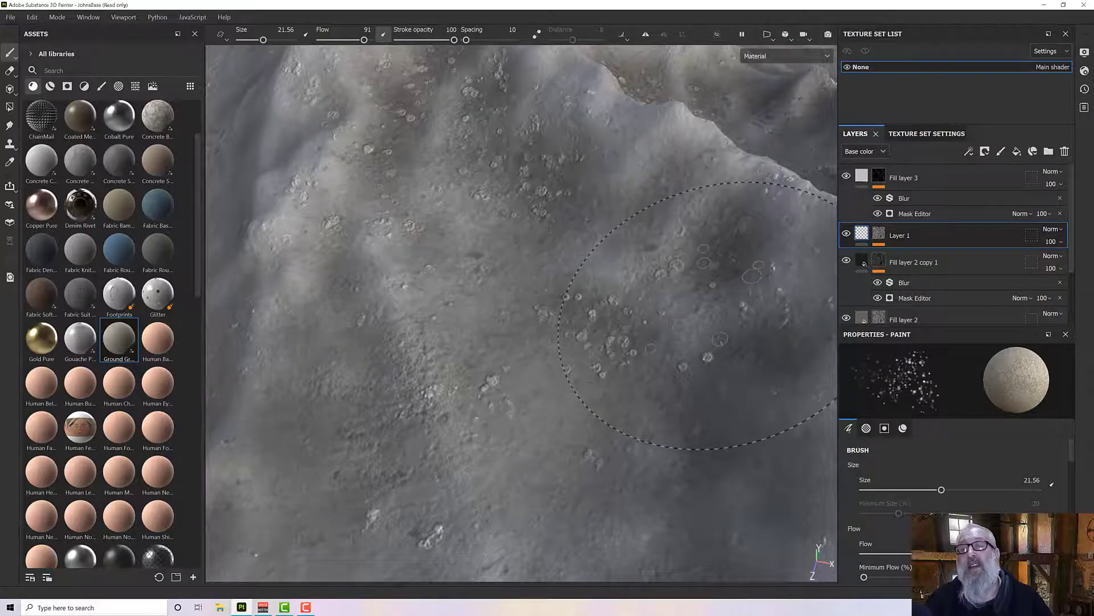
alt+drag(698, 316, 678, 274)
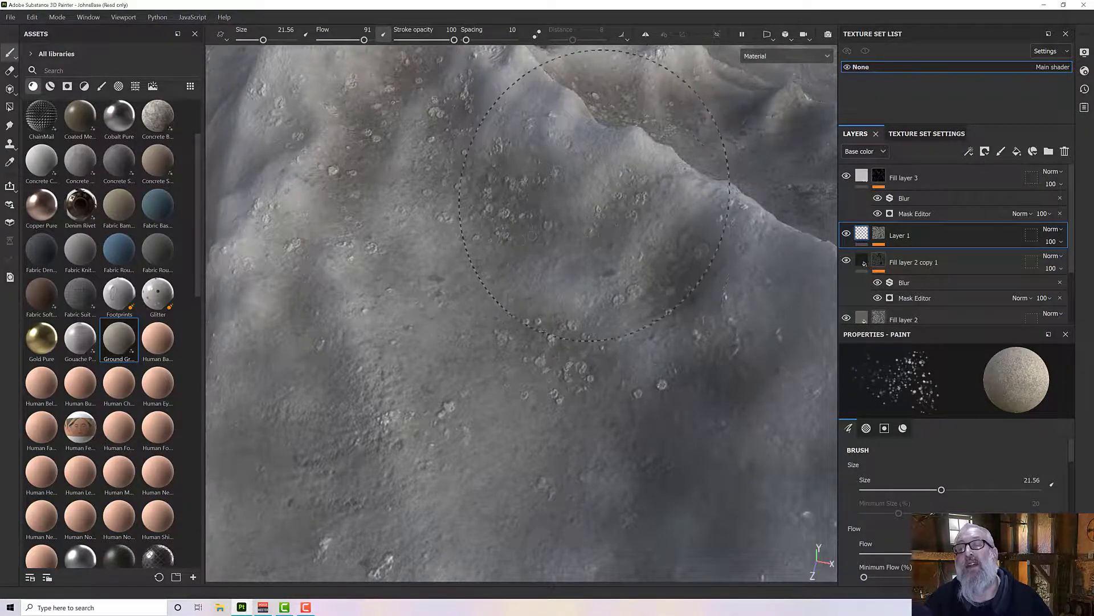
alt+right_drag(597, 194, 581, 282)
alt+drag(580, 282, 577, 306)
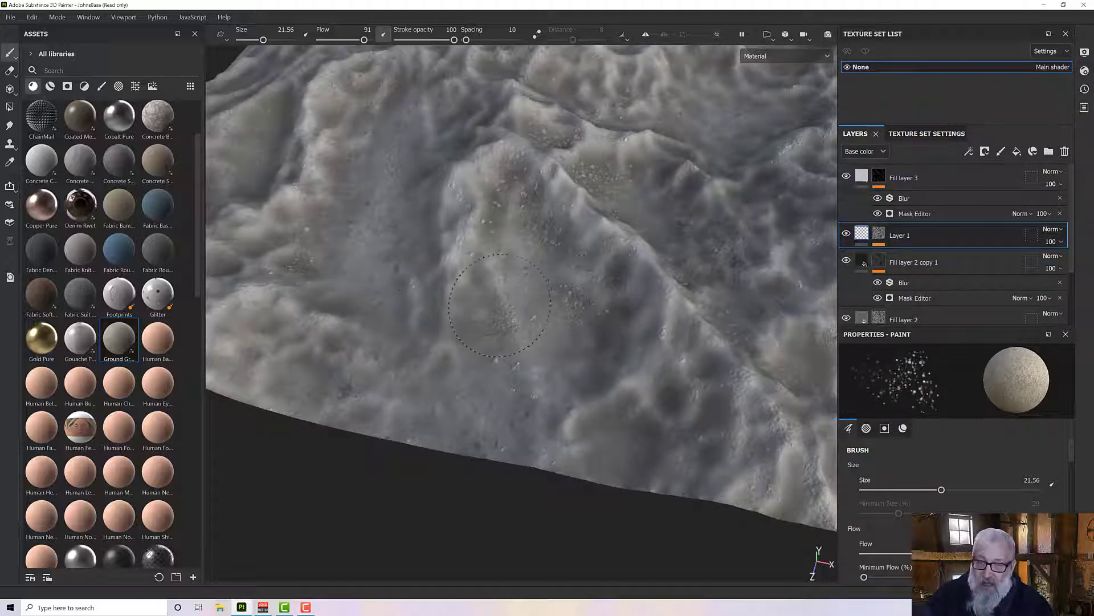
Enlarge the brush to size 36.52 and paint coarser gravel on Layer 1 across the terrain's other slopes and hollows.
alt+drag(577, 307, 546, 311)
ctrl+right_drag(545, 310, 575, 311)
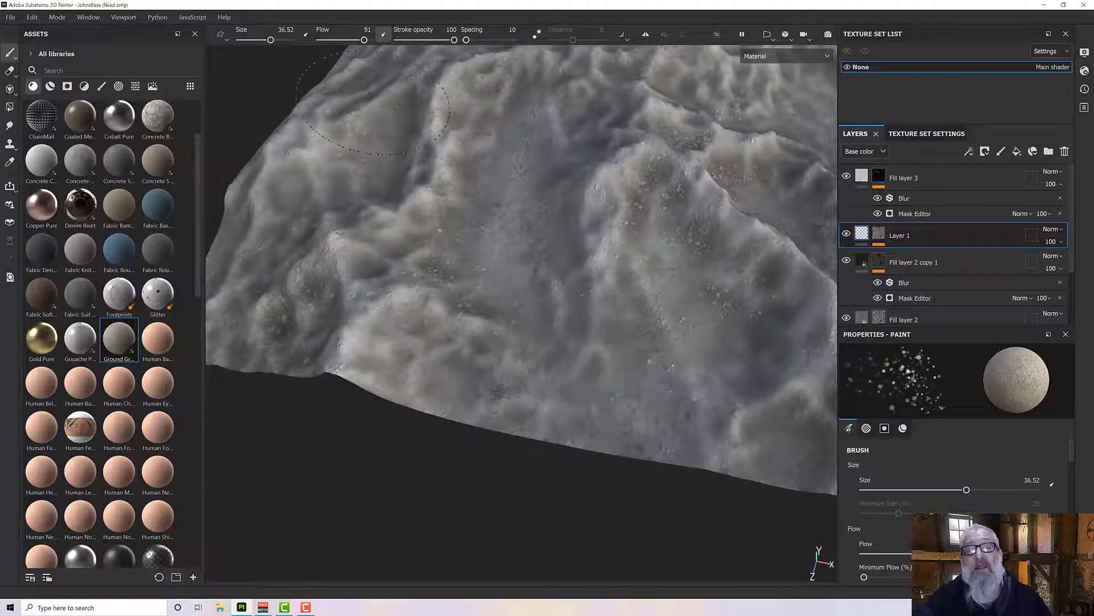
alt+middle_drag(452, 97, 330, 328)
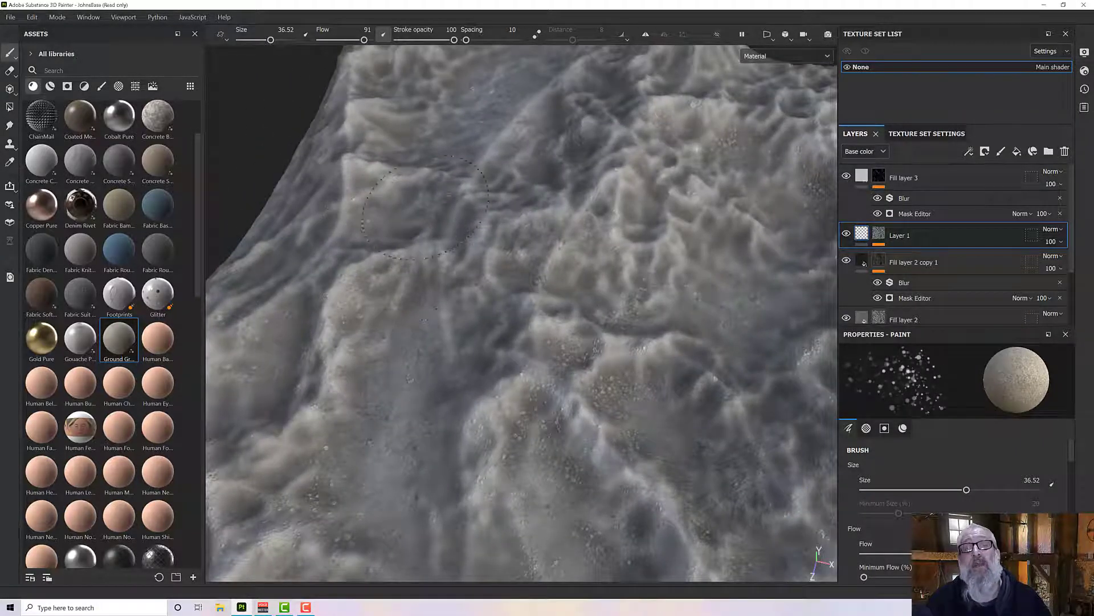
alt+middle_drag(409, 236, 350, 330)
mouse_move(365, 382)
alt+mouse_down()
mouse_move(439, 332)
mouse_move(465, 411)
alt+mouse_up()
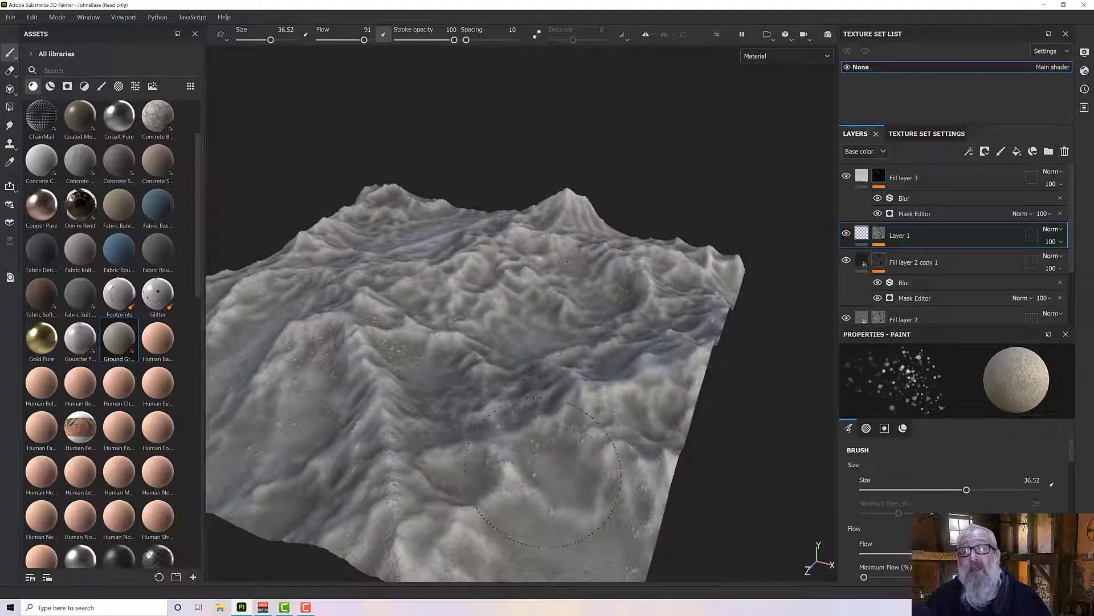
mouse_move(542, 470)
alt+mouse_down()
mouse_move(502, 505)
mouse_move(550, 465)
alt+mouse_up()
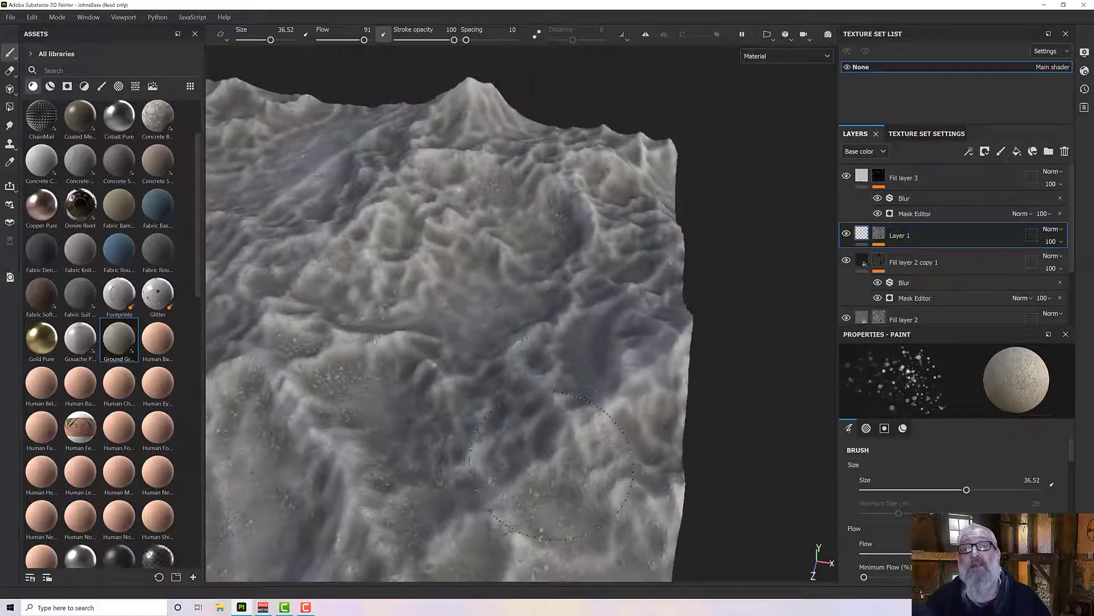
mouse_move(520, 342)
alt+mouse_down()
mouse_move(715, 427)
mouse_move(581, 297)
mouse_move(549, 311)
alt+mouse_up()
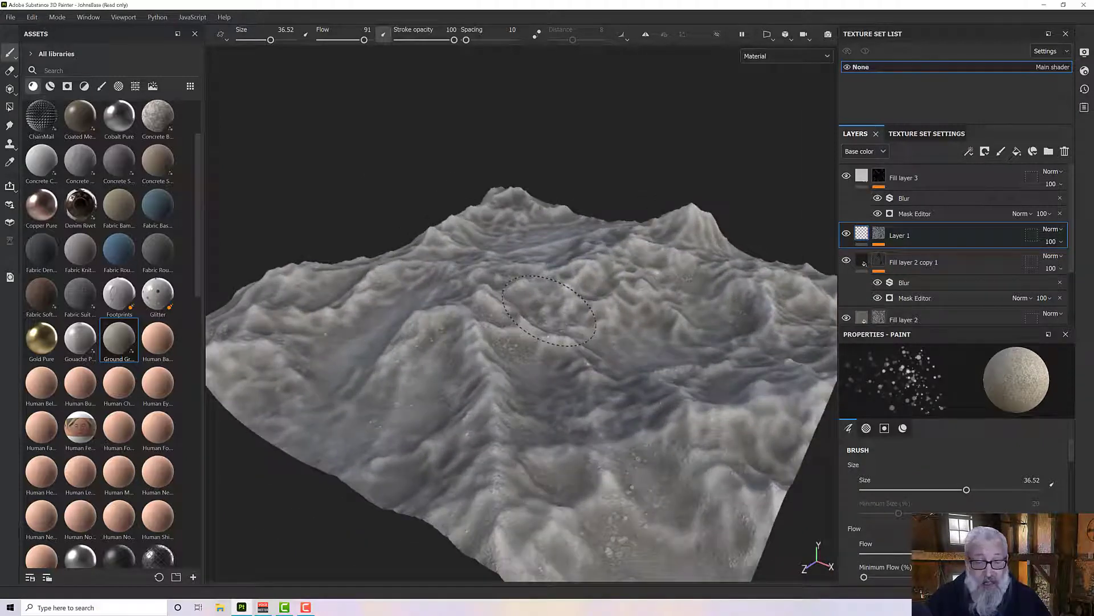